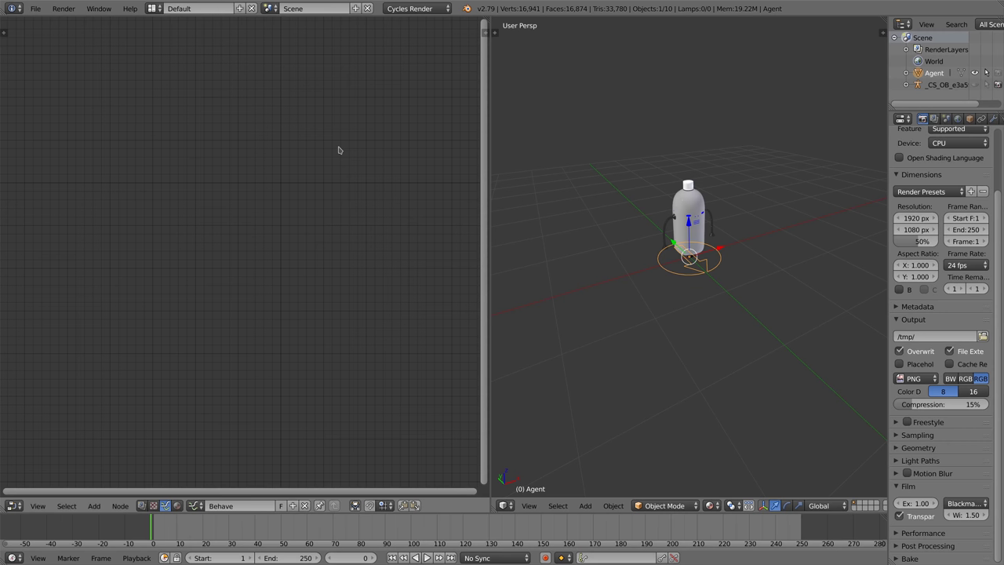
- Add a Behavior node on the left of the tree
key("shift+a")
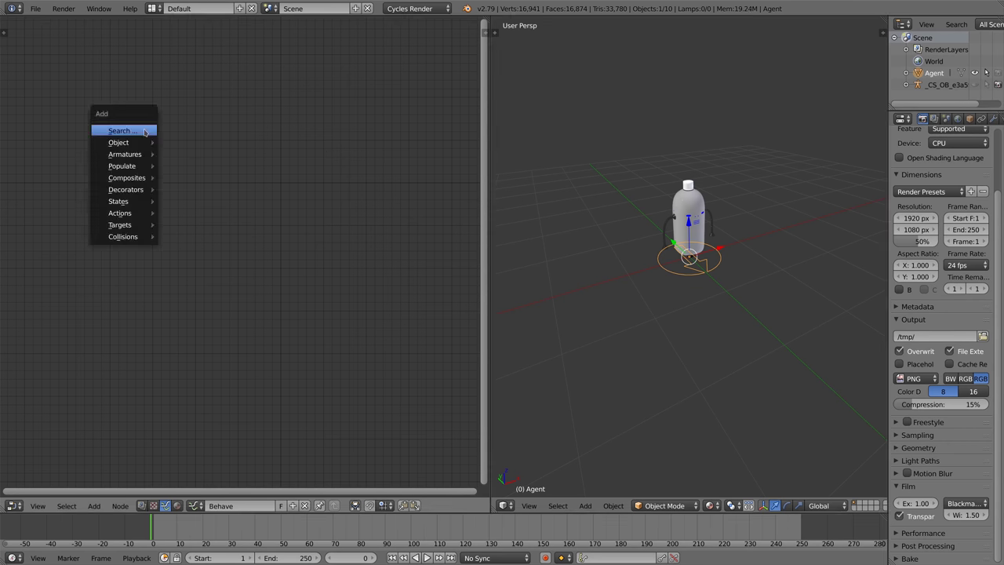
mouse_move(139, 144)
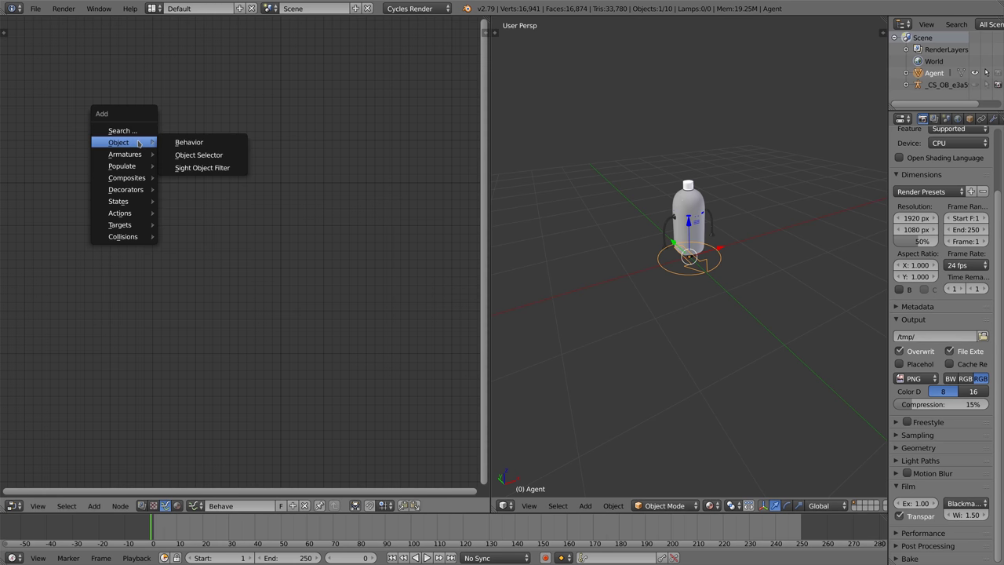
left_click(188, 142)
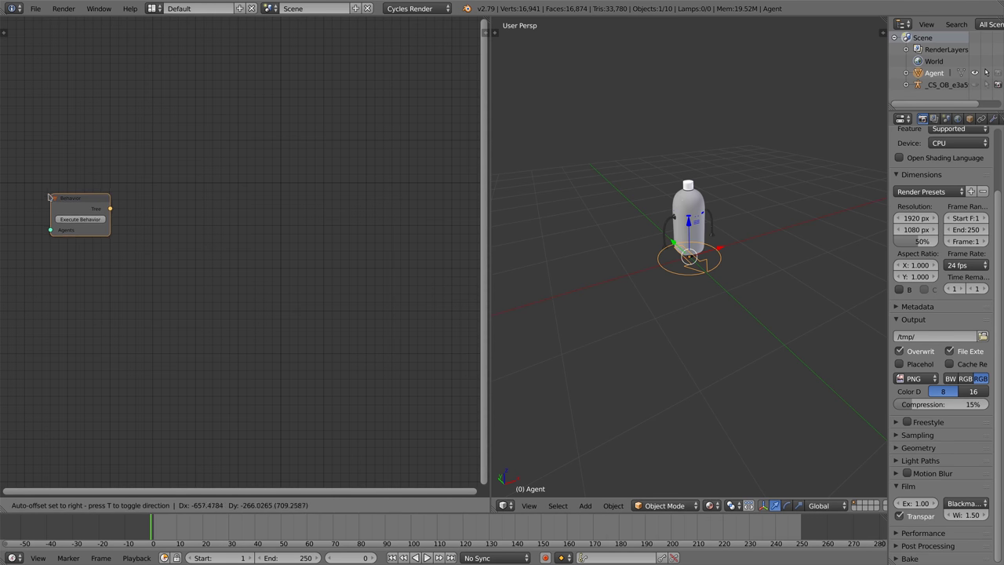
left_click(39, 197)
- Add an Action node, link the Behavior Tree output to it, and set Translation Y to -1
key("shift+a")
mouse_move(125, 271)
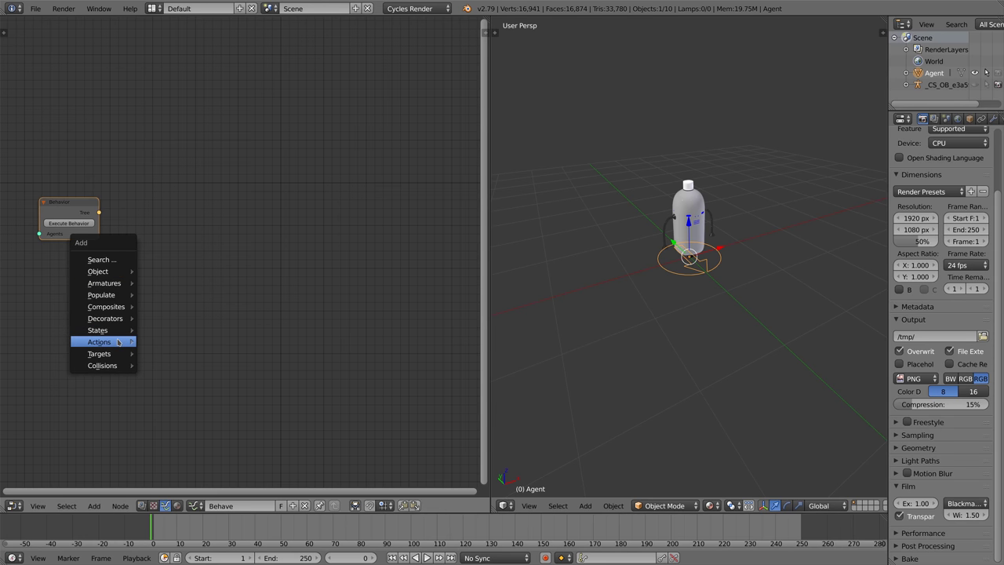
mouse_move(120, 342)
left_click(157, 342)
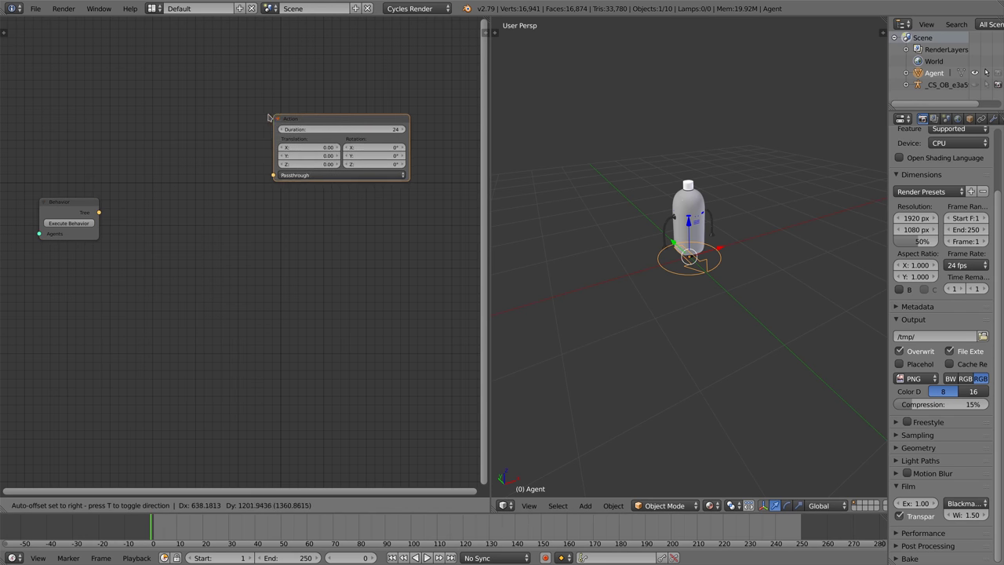
left_click(257, 119)
left_click_drag(99, 212, 257, 180)
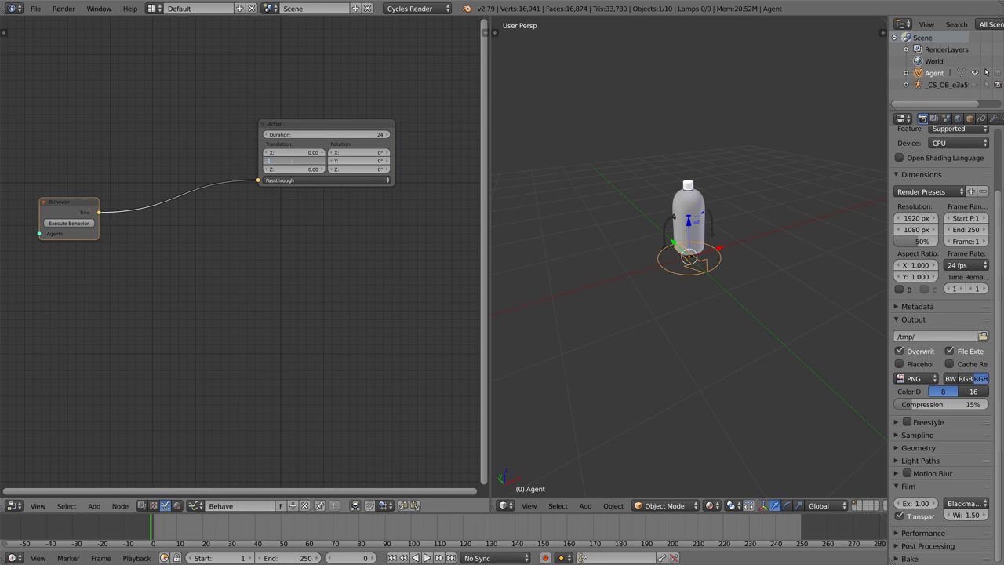
type("-1")
key("Return")
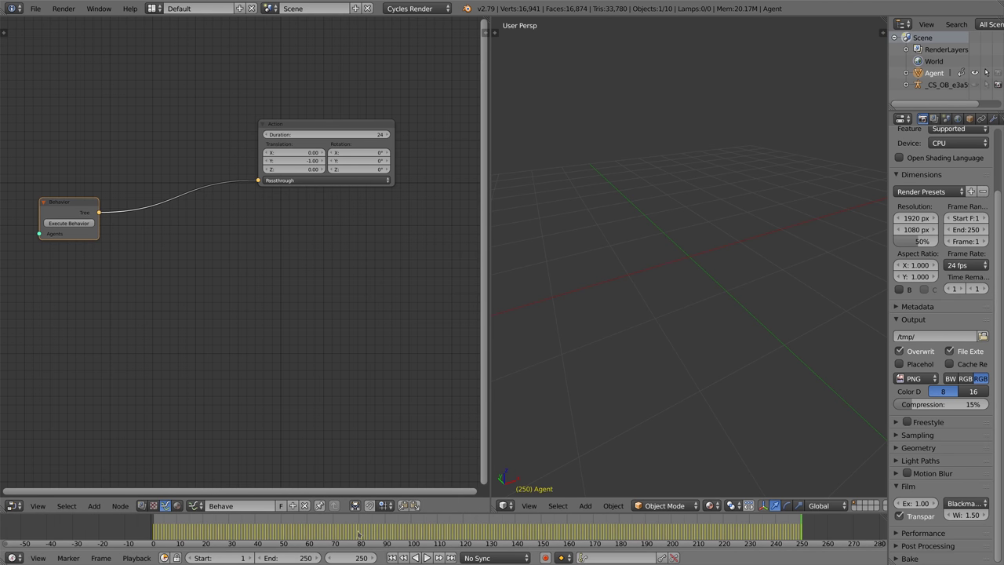
- Play the agent's walk from frame 1, stop, rewind to frame 1 and select the Action node
left_click(392, 558)
key("alt+a")
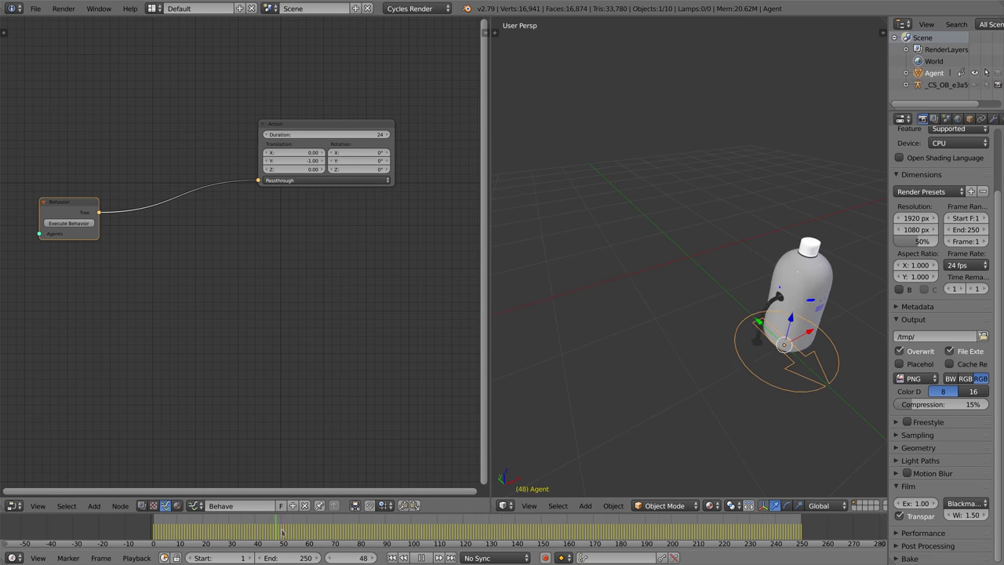
key("alt+a")
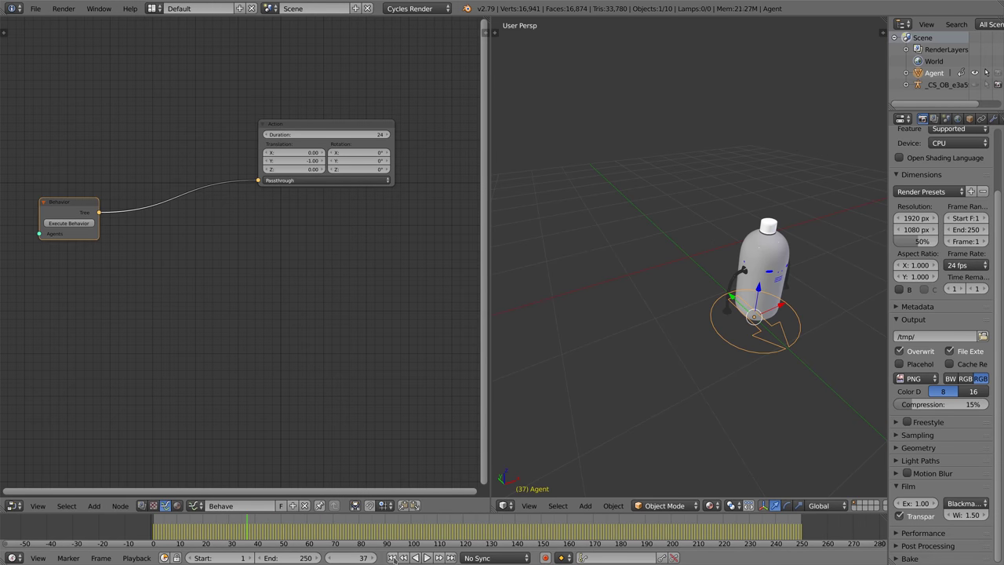
left_click(392, 557)
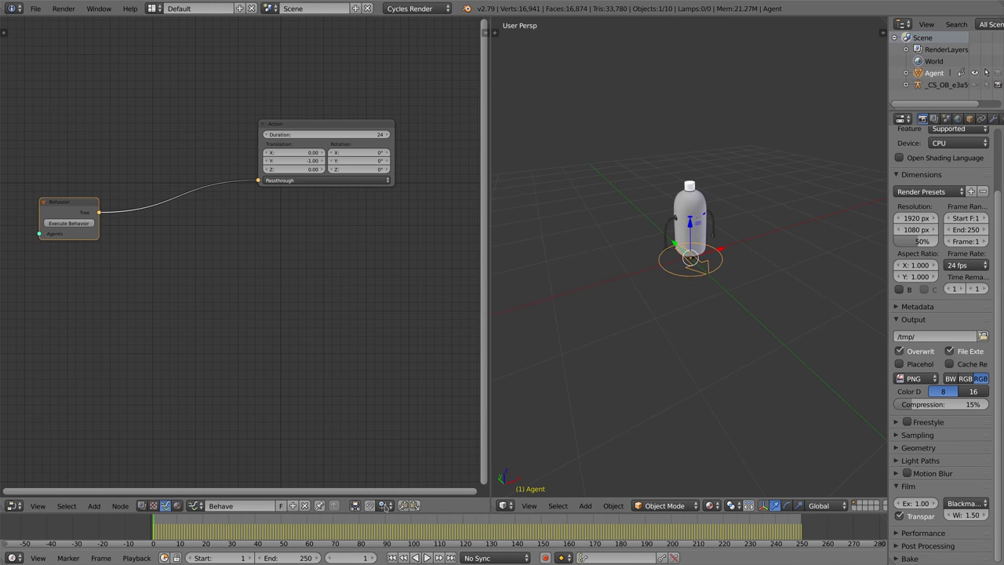
left_click(323, 127)
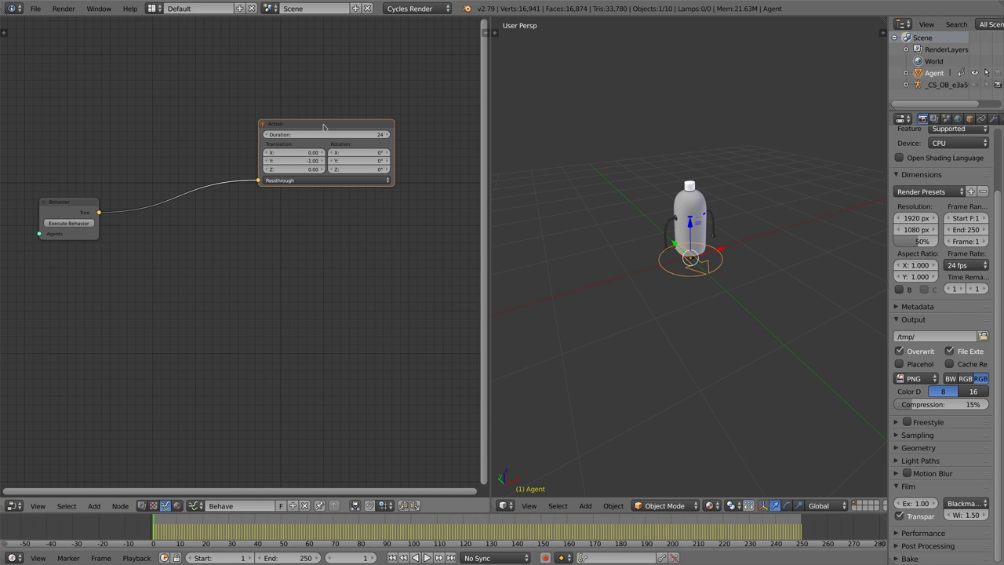
- Duplicate the Action node above the original with Translation Y set to 0
key("shift+d")
left_click(324, 56)
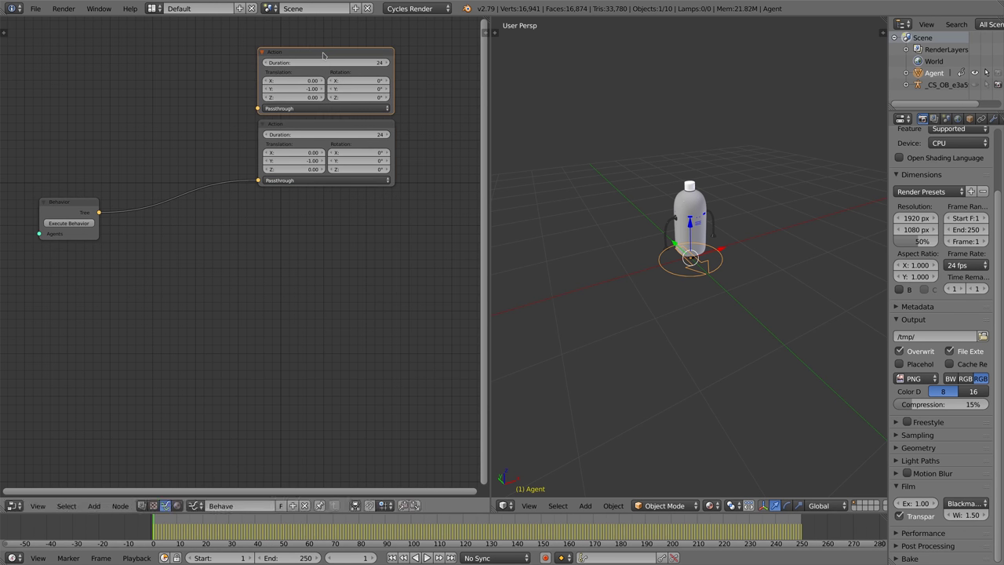
left_click(306, 90)
type("0")
key("Return")
- Duplicate the original Action node twice more, placing the copies below it
left_click(318, 125)
key("shift+d")
left_click(316, 199)
key("shift+d")
left_click(314, 273)
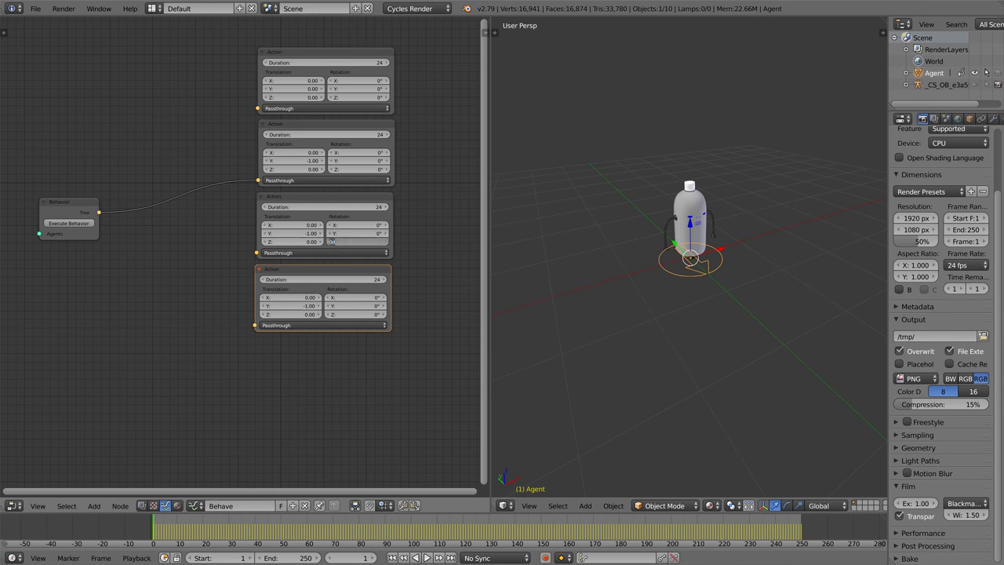
- Set Rotation Z to 45 on the third Action and -45 on the bottom one
type("45")
key("Return")
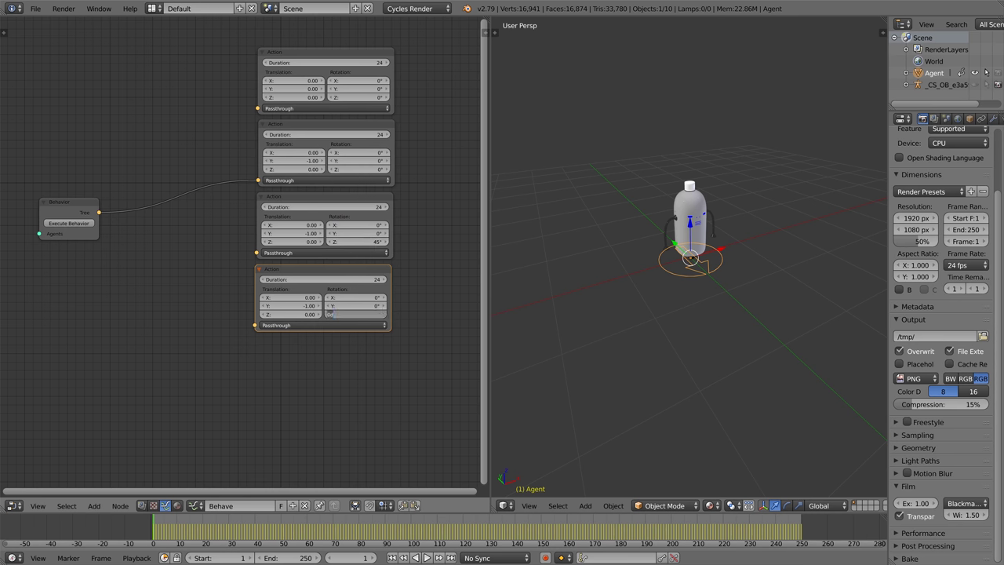
type("-45")
key("Return")
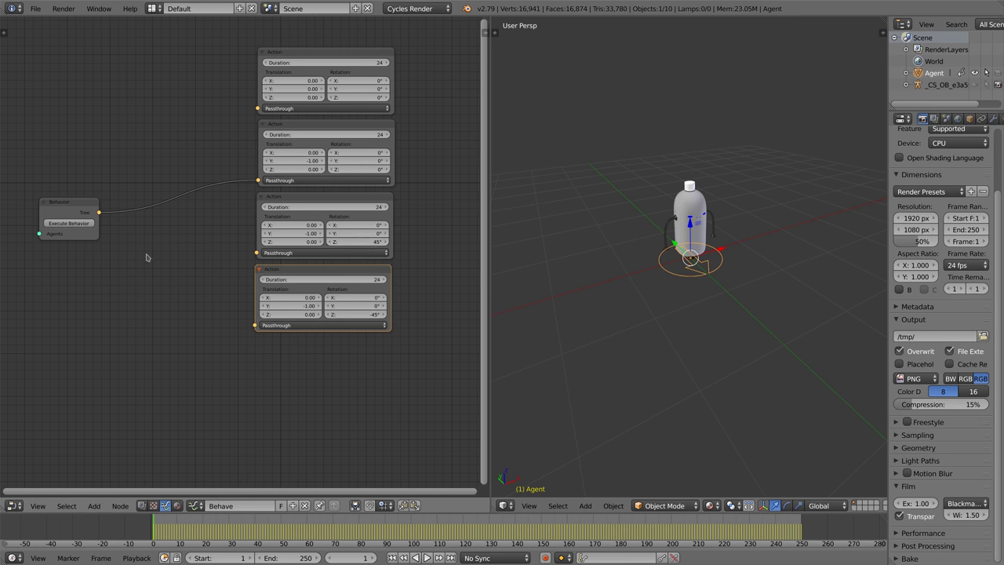
key("shift+a")
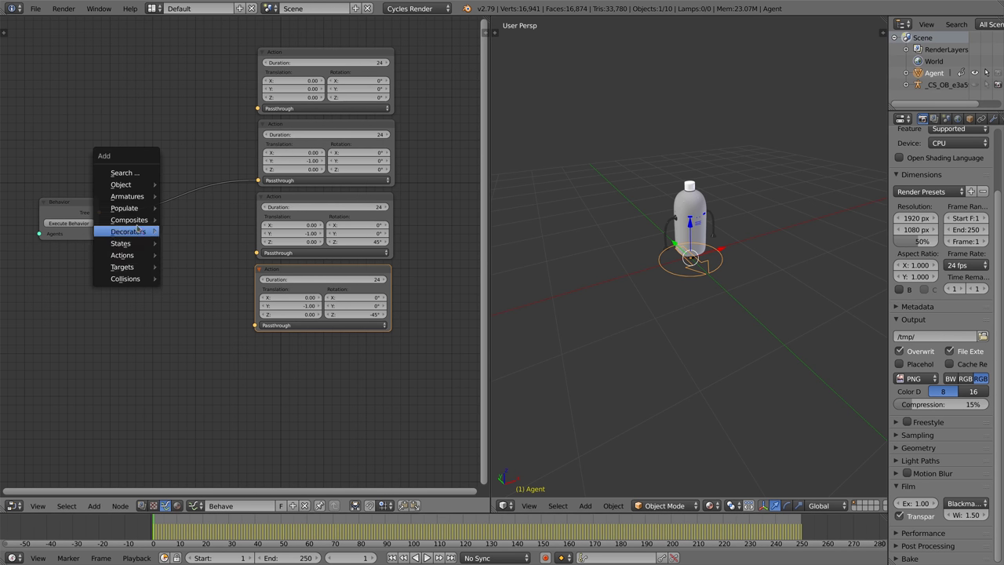
- Insert a Selector node into the Behavior-to-Action link and give it four child outputs
mouse_move(138, 223)
left_click(190, 232)
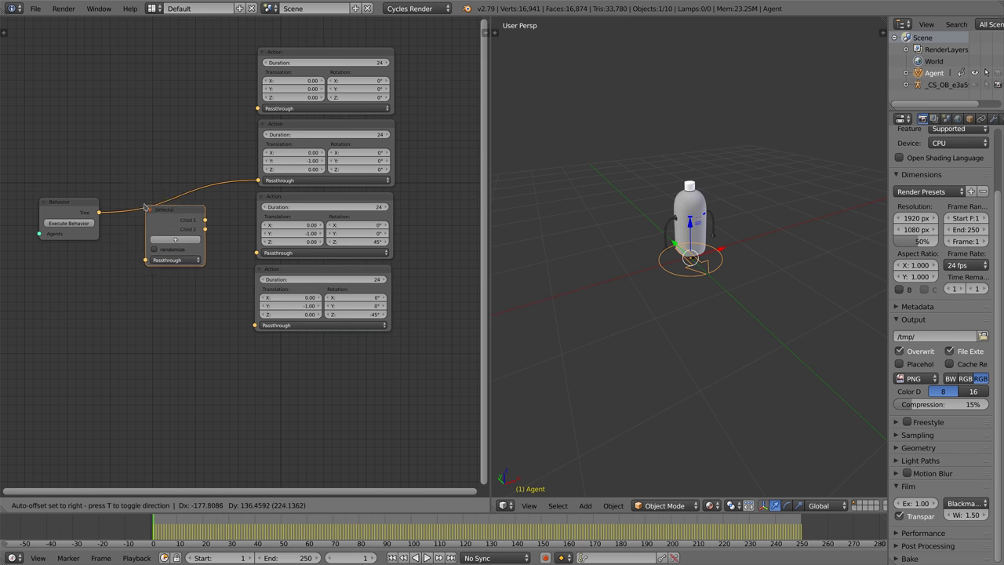
left_click(203, 209)
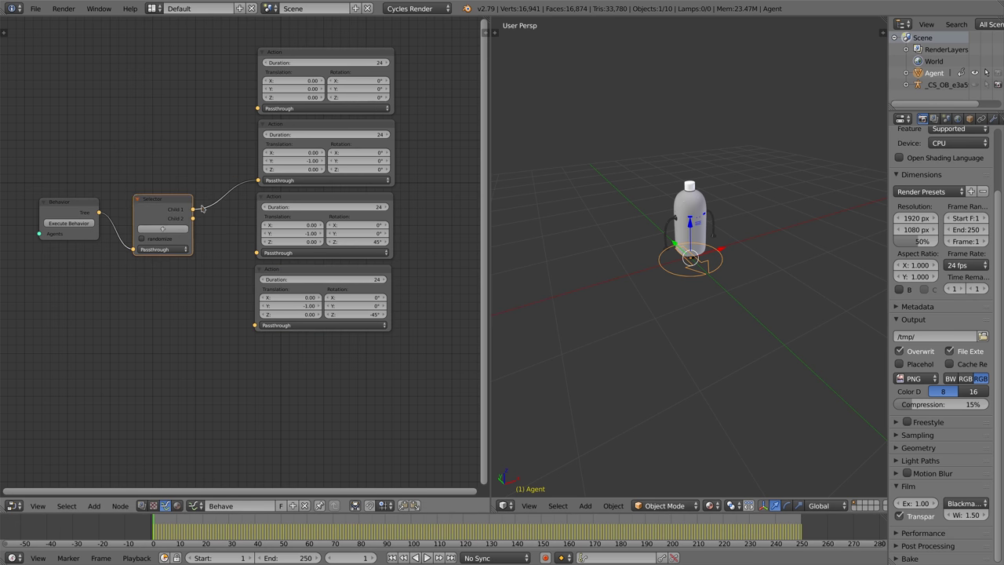
left_click(163, 229)
left_click(162, 237)
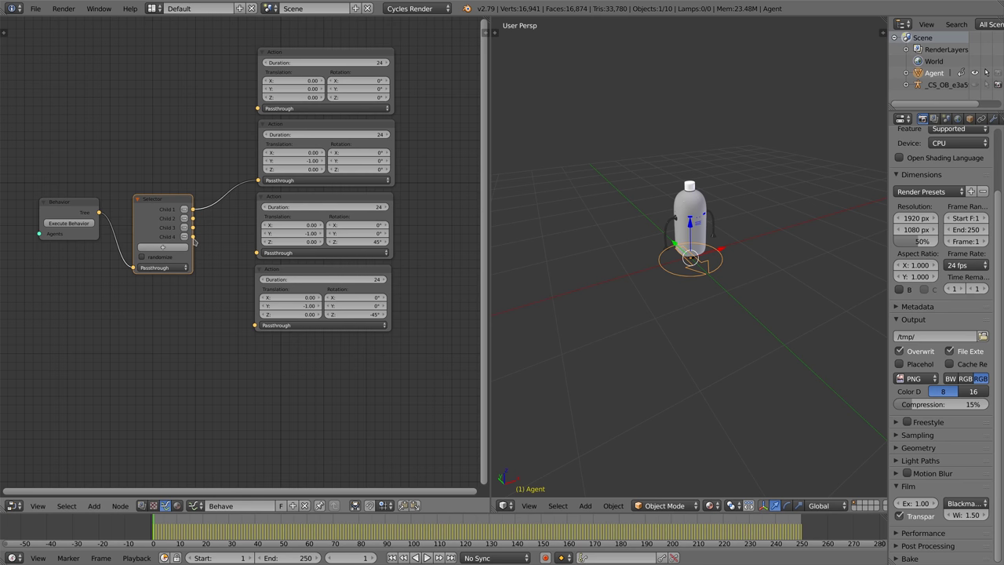
- Connect Selector Child 4, 3 and 1 to their Action nodes and execute the behavior
left_click_drag(193, 237, 256, 325)
left_click_drag(197, 227, 259, 182)
left_click_drag(193, 210, 257, 108)
left_click(68, 224)
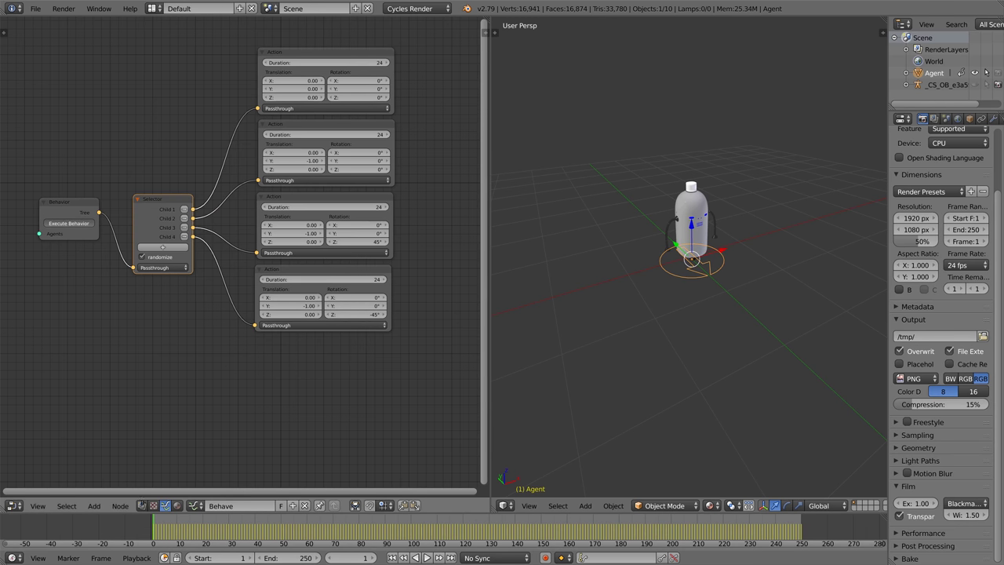
- Play back the agent's random wandering, rewind to frame 26, and move the Behavior node left
key("shift+Right")
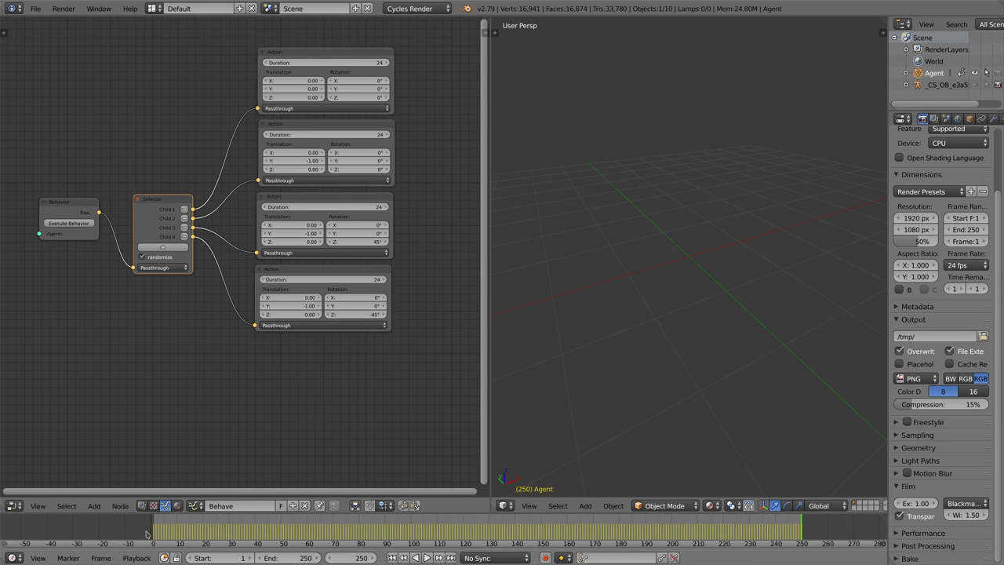
left_click_drag(147, 534, 290, 534)
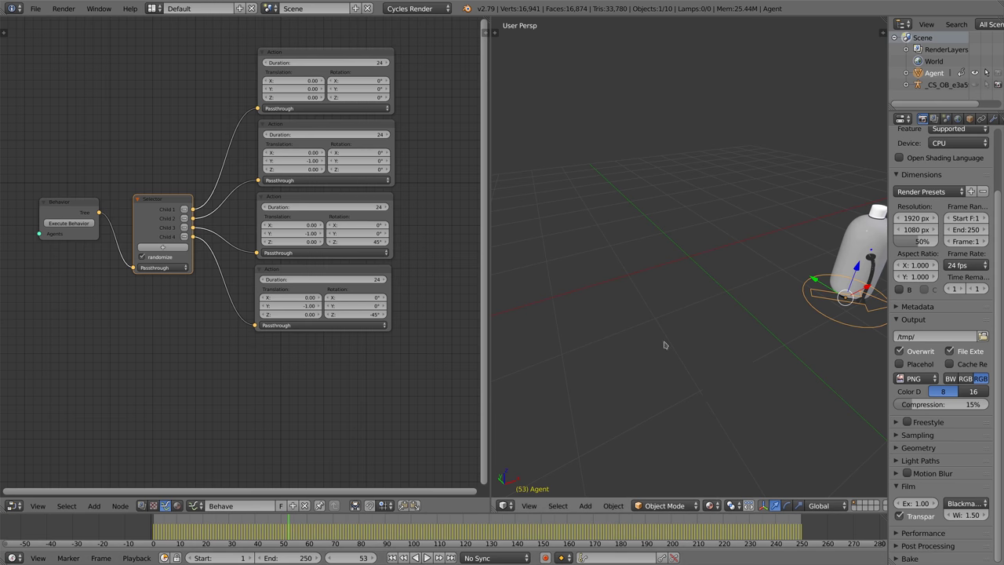
middle_click_drag(640, 343, 698, 345)
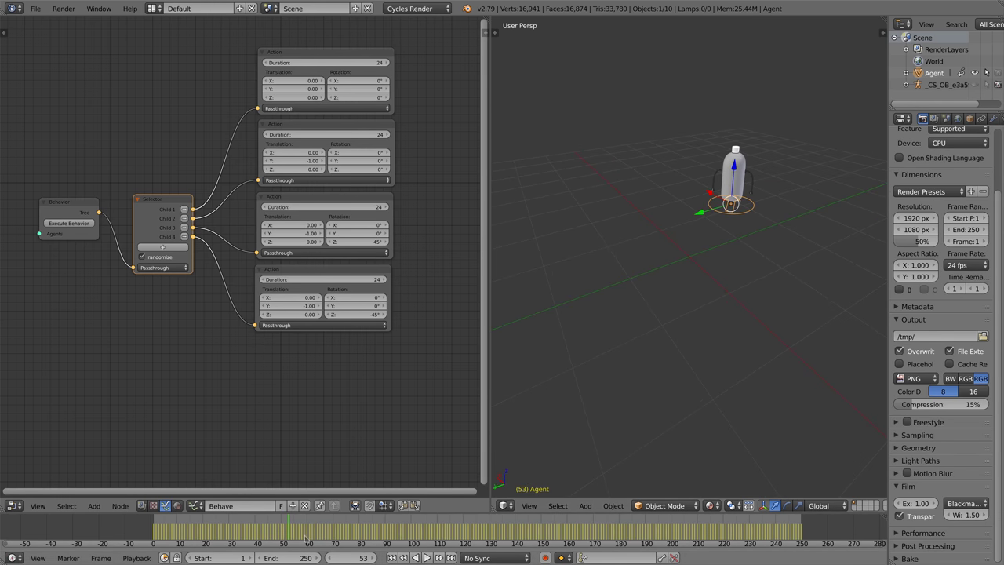
key("alt+a")
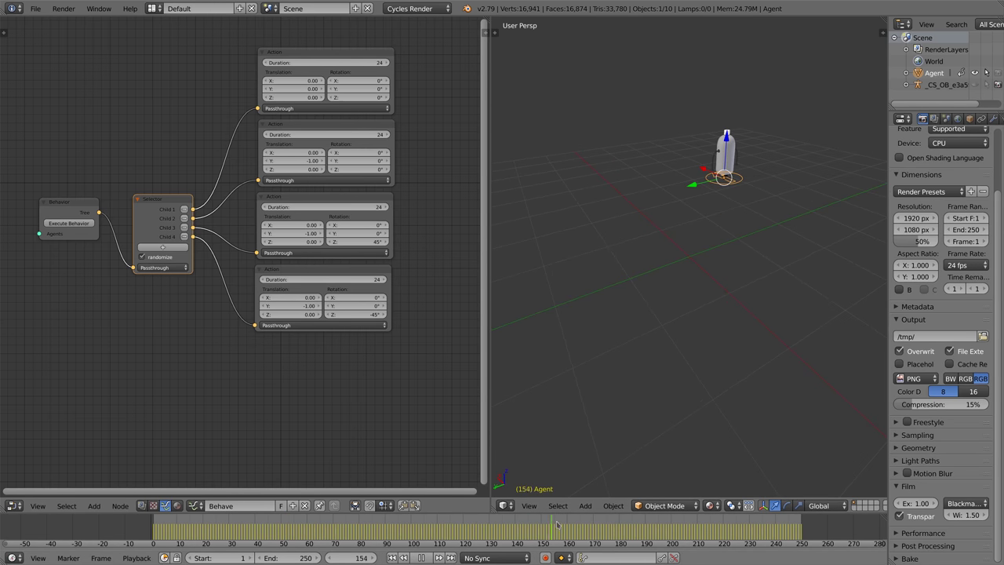
left_click_drag(493, 527, 153, 537)
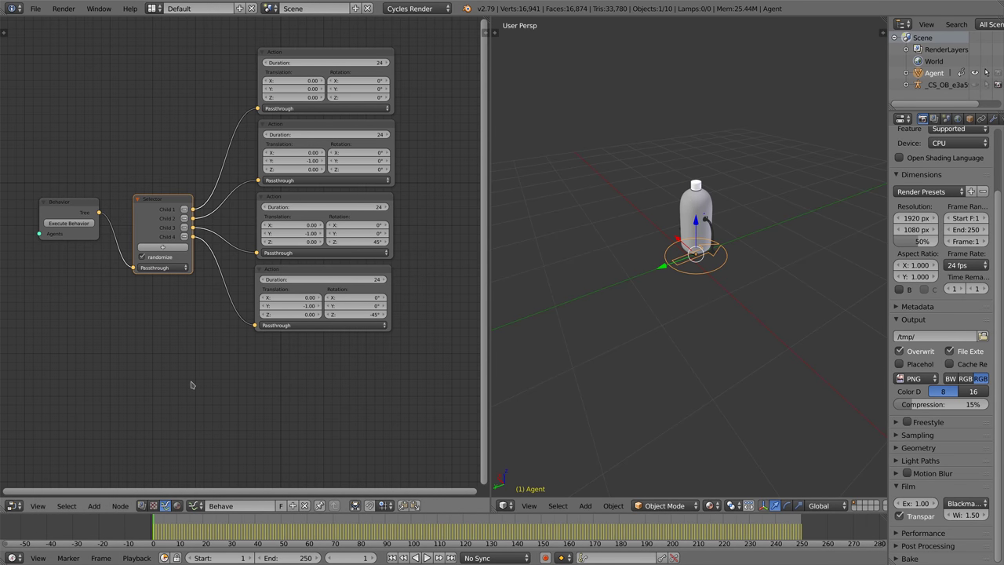
left_click_drag(68, 208, 13, 233)
- Add a Play Action node to the tree and set its Type to Walk
key("shift+a")
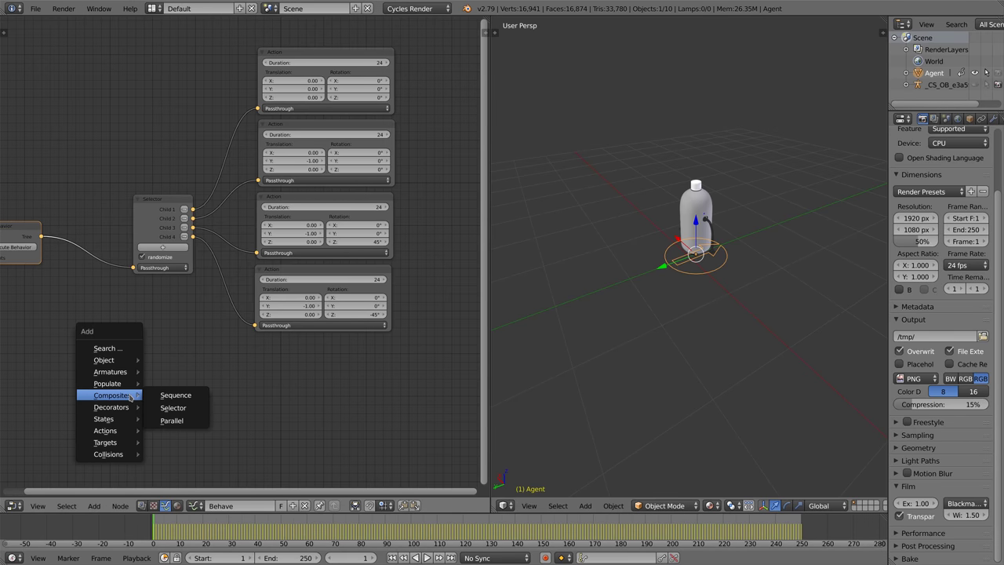
mouse_move(122, 422)
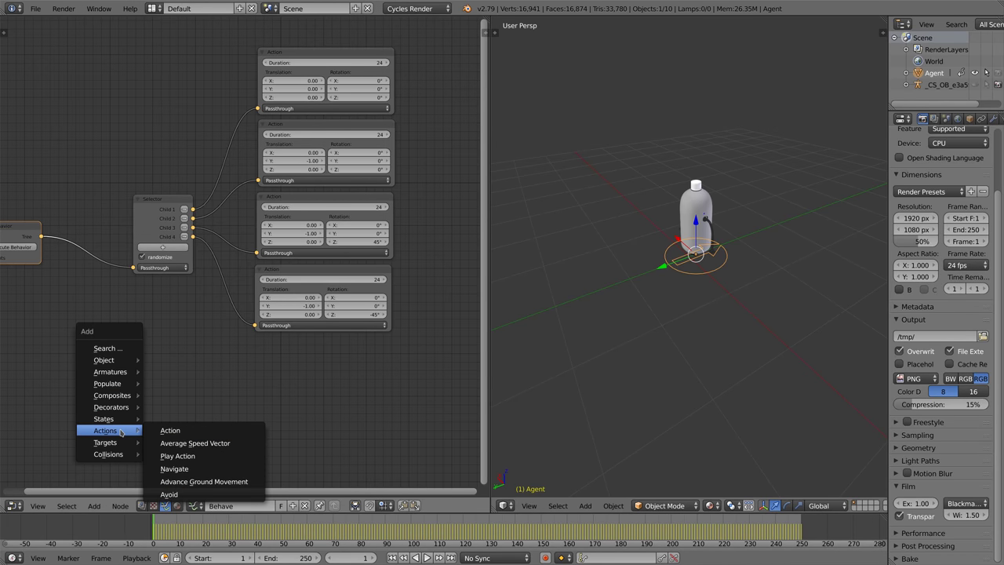
left_click(185, 456)
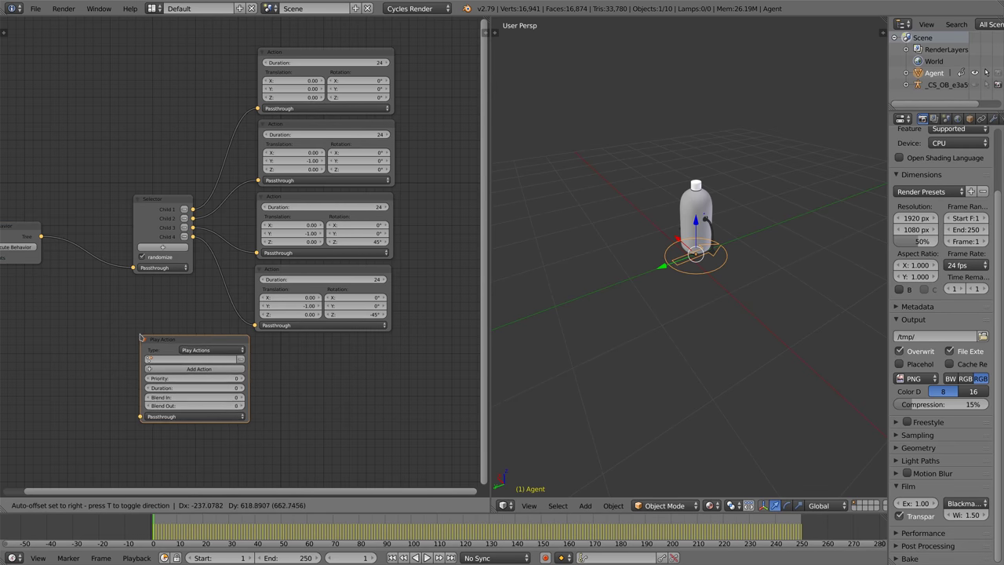
left_click(201, 346)
left_click(202, 346)
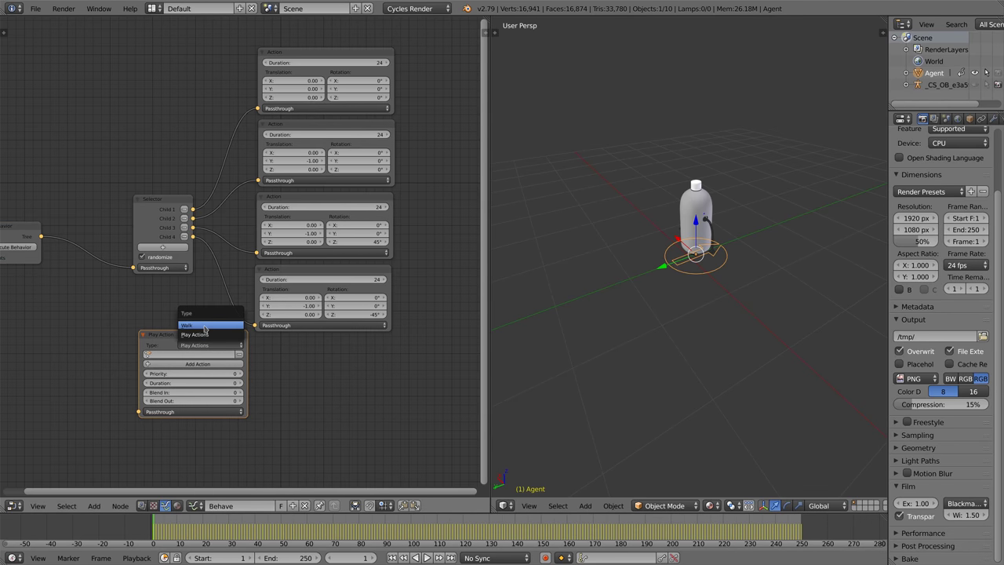
left_click(204, 328)
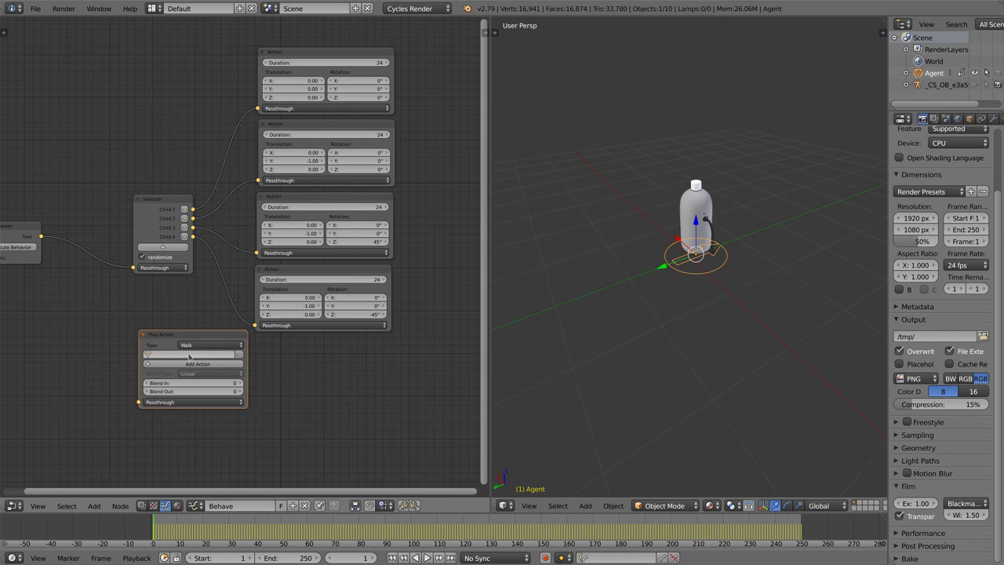
- Add RobotMoveForward, RobotMoveForwardTurnLeft and RobotMoveForwardTurnRight to the Play Action list
left_click(189, 354)
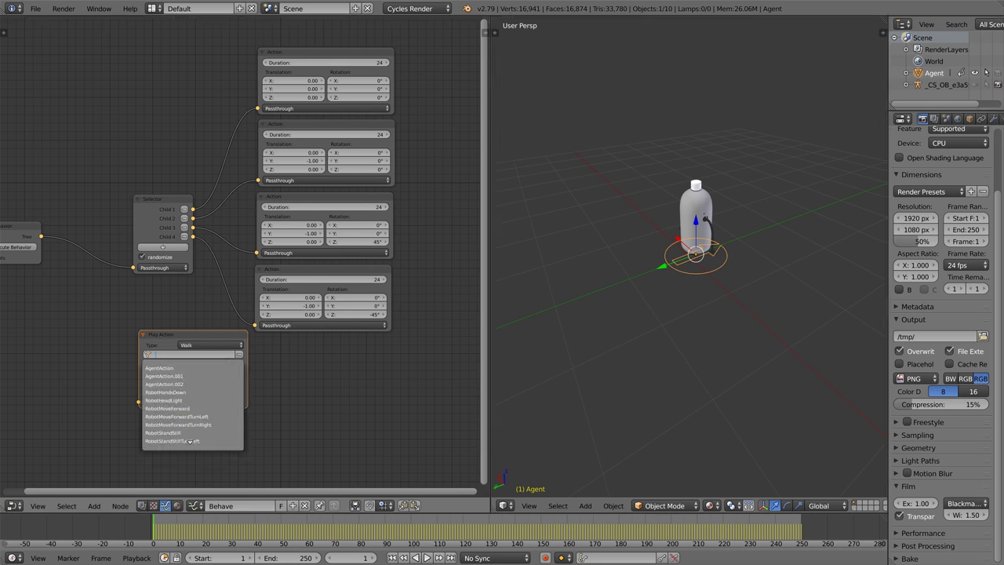
left_click(189, 408)
left_click(194, 365)
left_click(194, 363)
left_click(196, 423)
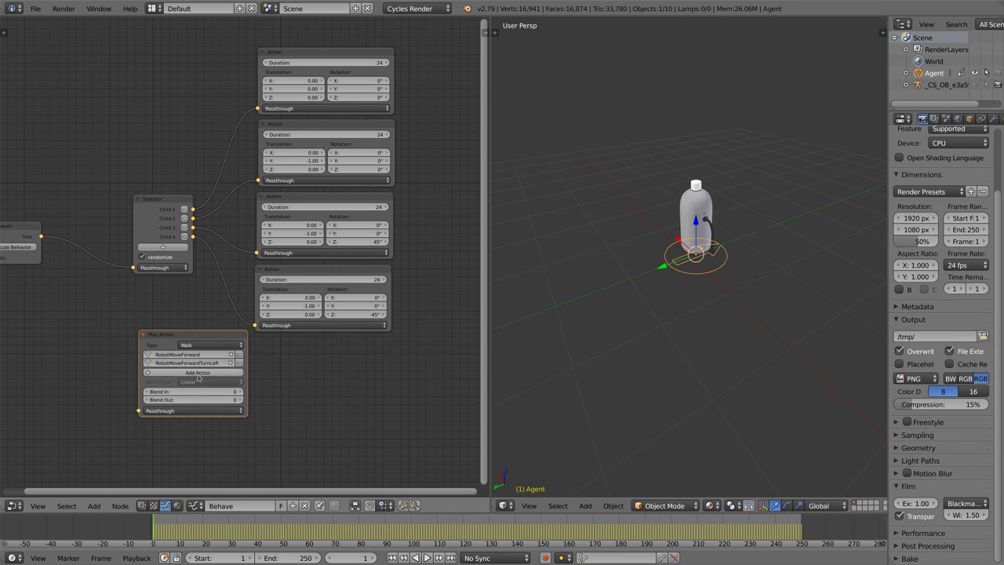
left_click(197, 376)
left_click(196, 372)
left_click(196, 433)
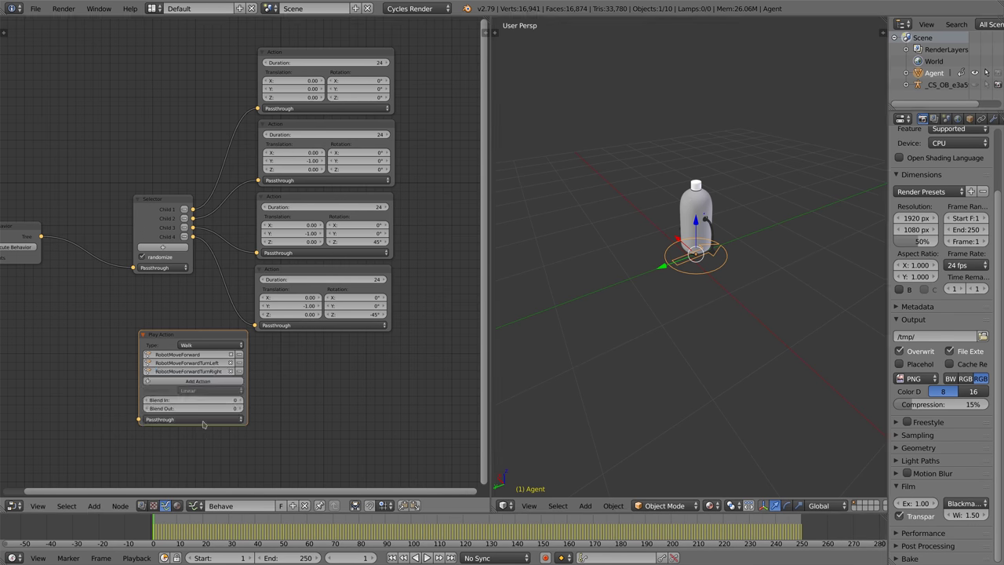
- Add RobotStandStill, RobotStandStillTurnLeft and RobotStandStillTurnRight as the remaining three actions
left_click(198, 381)
left_click(194, 380)
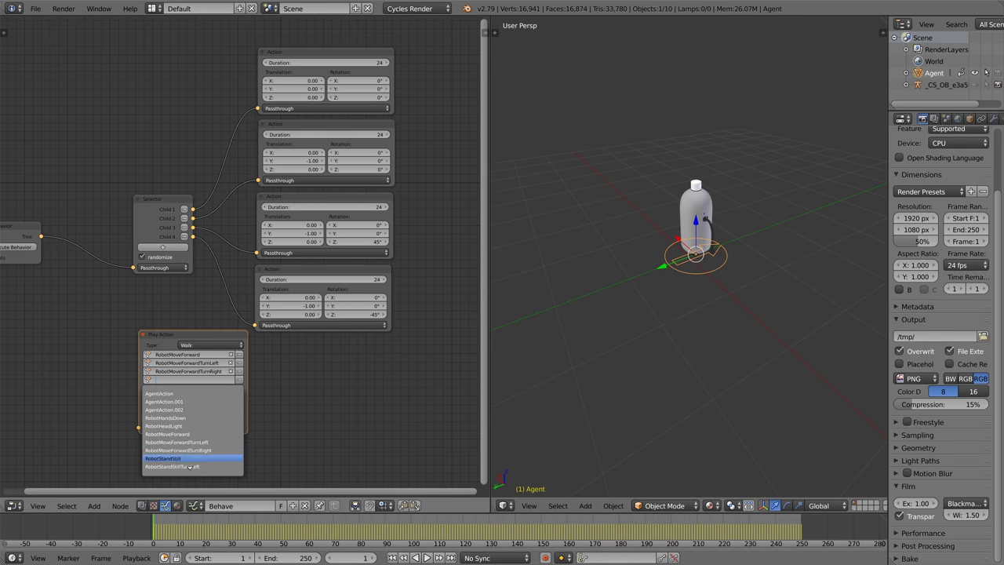
left_click(189, 463)
left_click(197, 390)
left_click(193, 388)
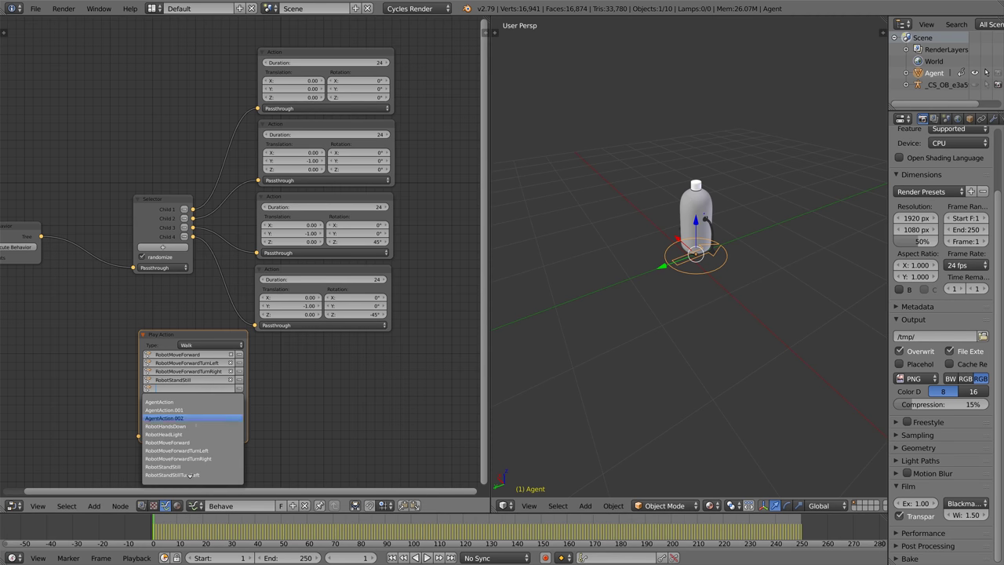
left_click(189, 475)
left_click(197, 399)
left_click(194, 397)
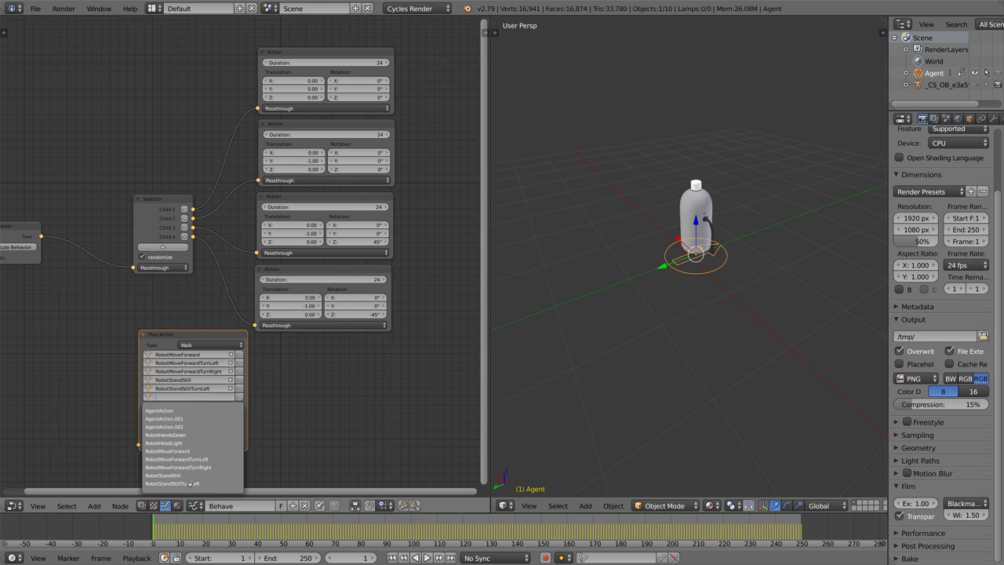
scroll(189, 484, "down", 9)
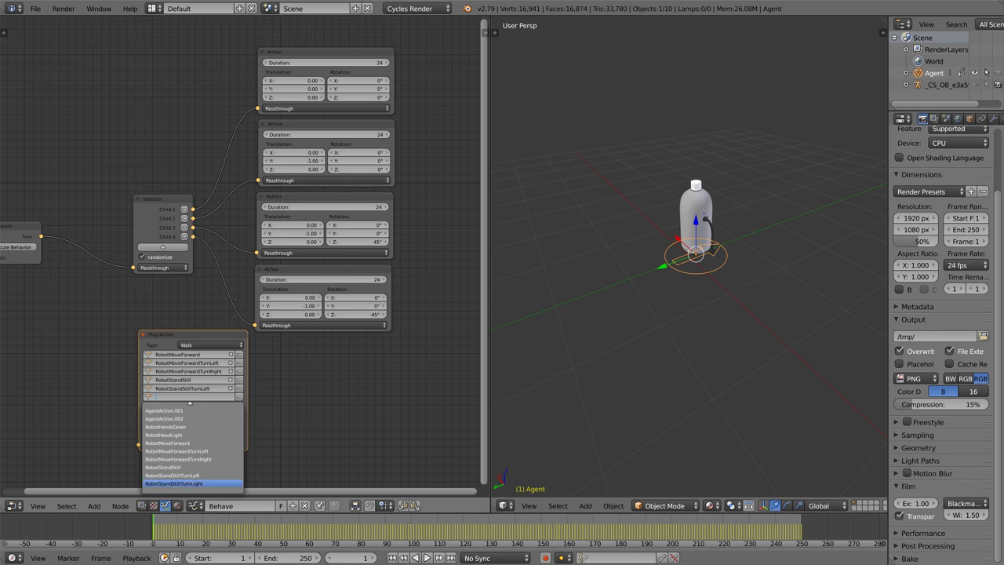
left_click(189, 483)
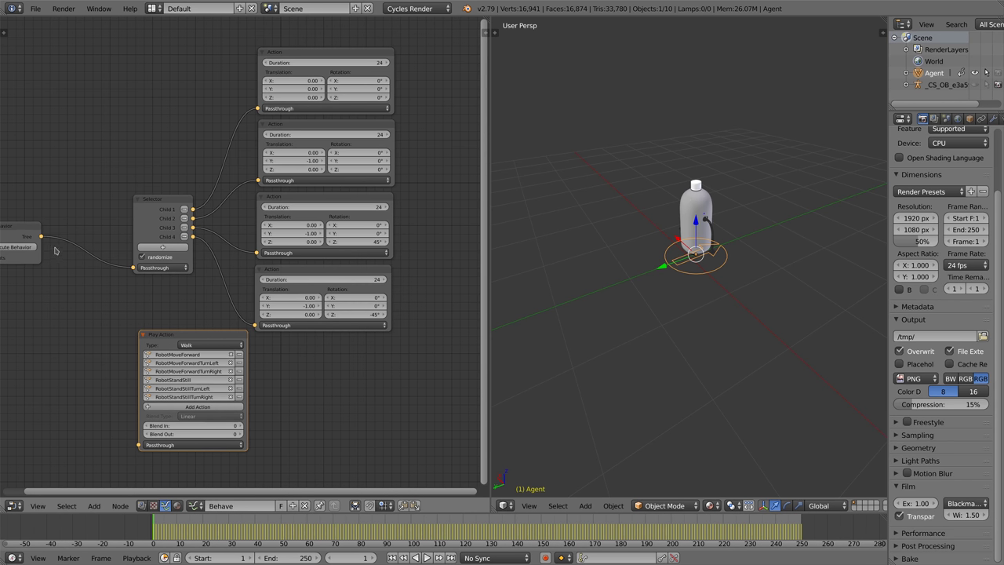
key("shift+a")
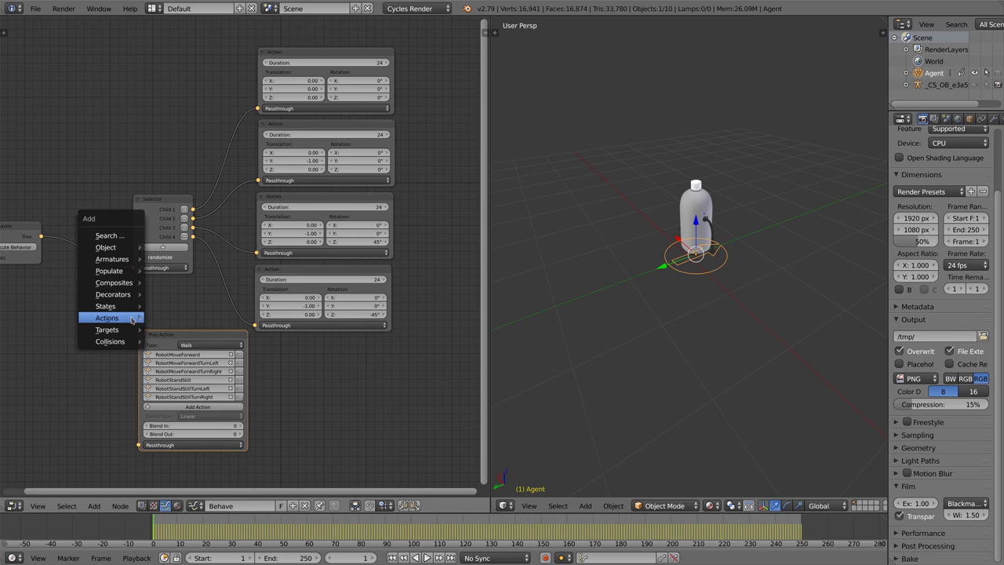
- Insert a Parallel node between Tree and Selector, linking its Child 2 to the Play Action node
mouse_move(131, 317)
mouse_move(126, 294)
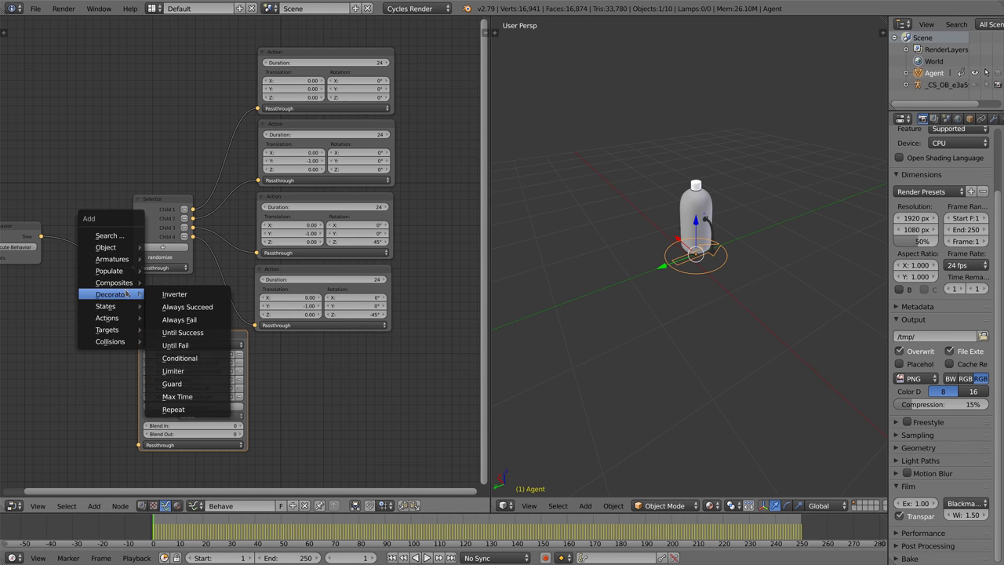
left_click(180, 306)
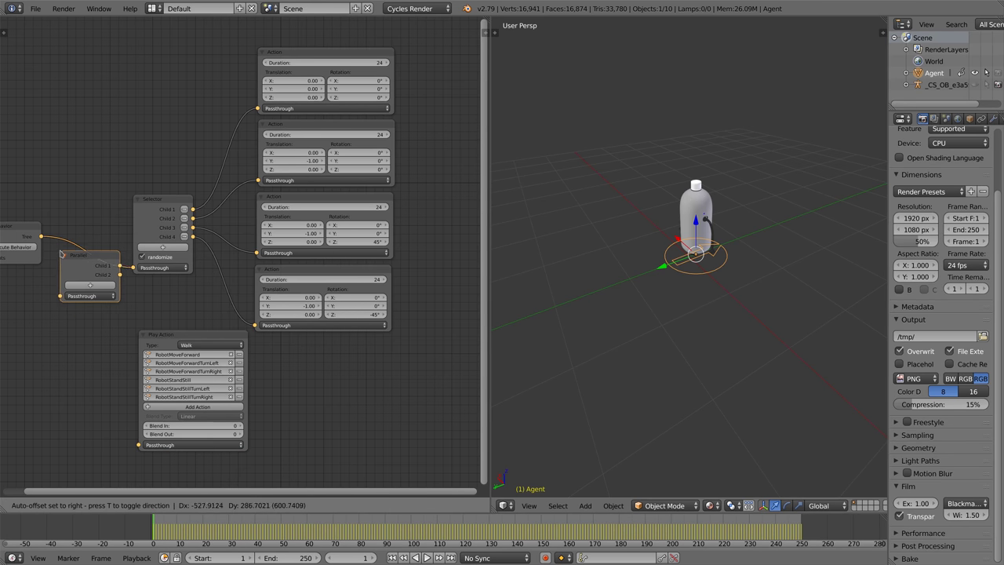
left_click(77, 254)
left_click_drag(138, 277, 138, 444)
left_click_drag(178, 342, 328, 353)
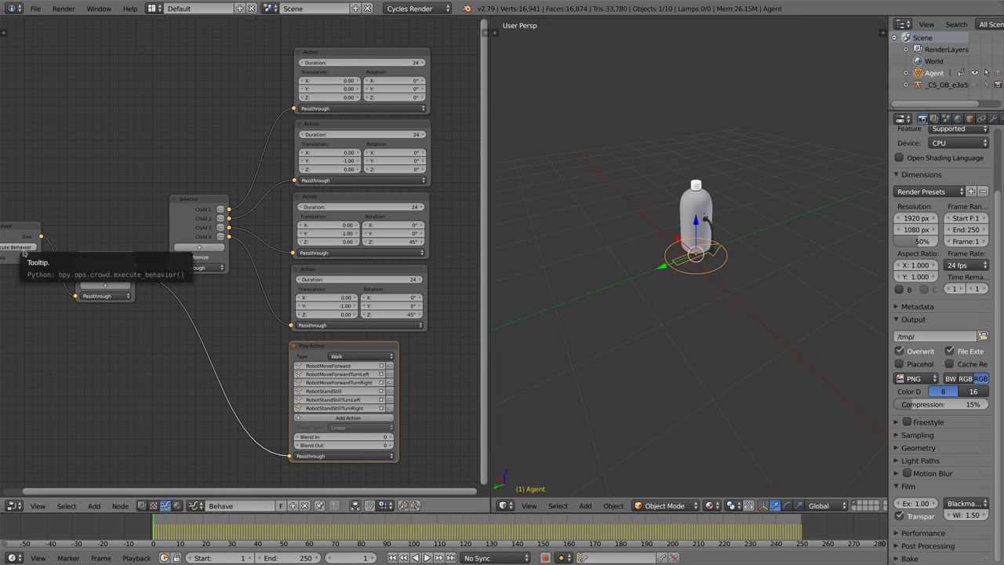
- Execute the behavior tree and play back the robot's walking animation from the start
left_click(22, 248)
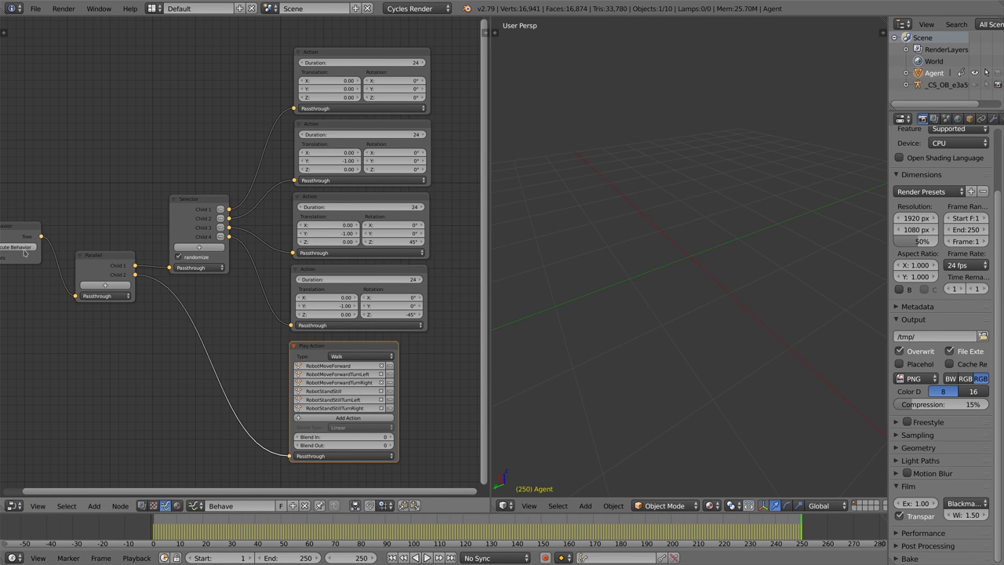
left_click(153, 532)
key("alt+a")
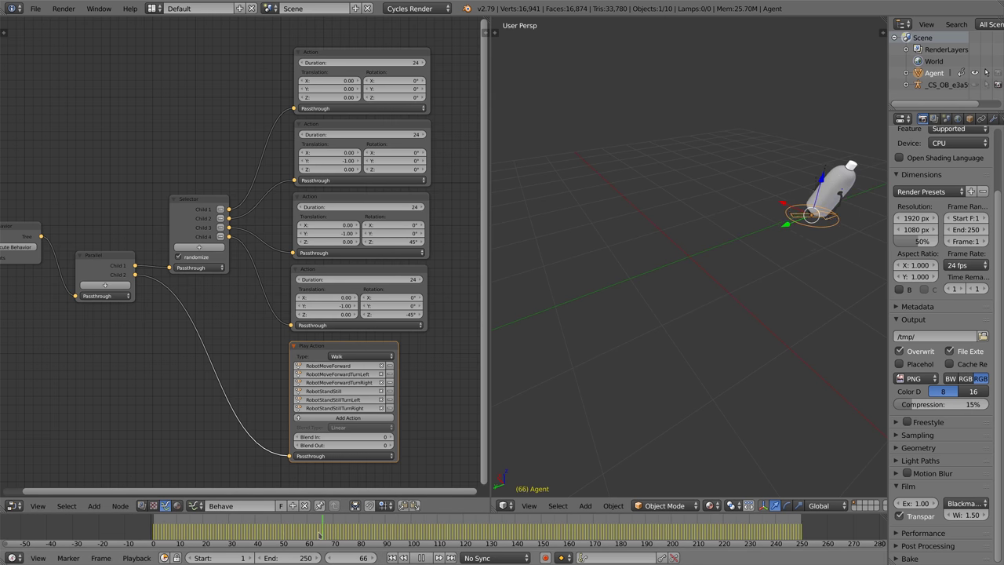
left_click_drag(319, 534, 176, 543)
middle_click_drag(565, 354, 594, 359)
key("alt+a")
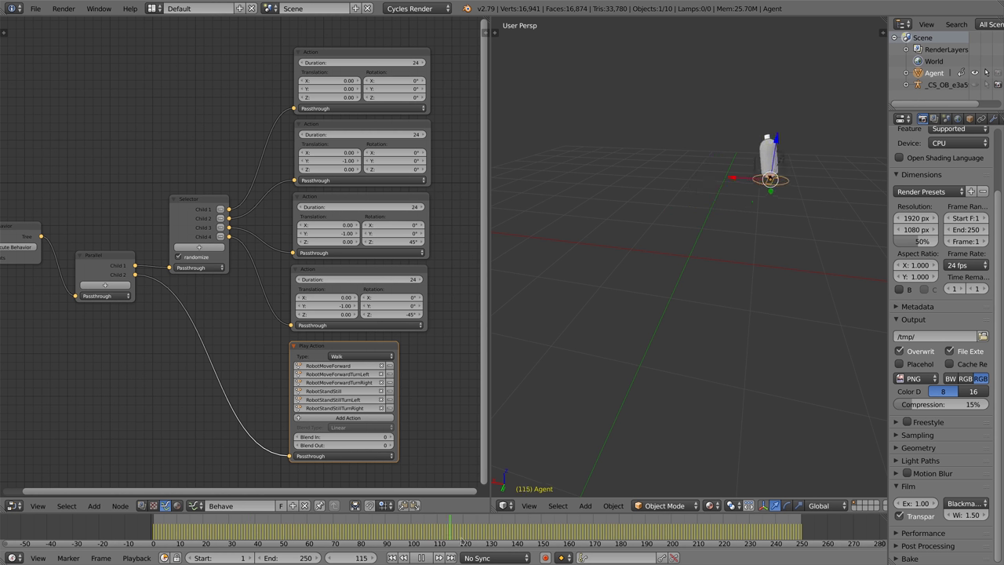
left_click_drag(557, 538, 238, 547)
left_click(422, 557)
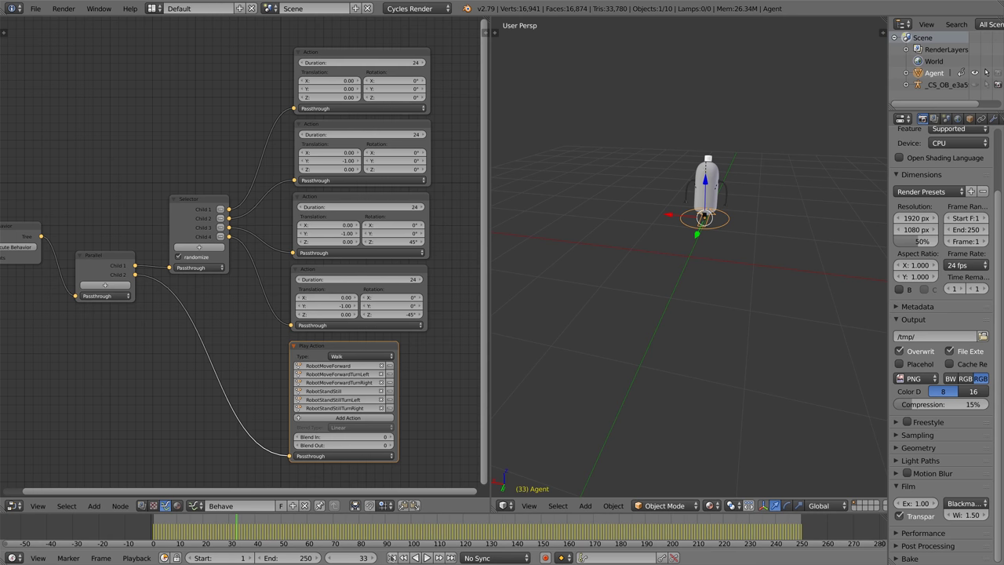
- Set the Play Action's Blend In and Blend Out to 10, then replay the animation
left_click(391, 558)
left_click(346, 437)
key("BackSpace")
key("Return")
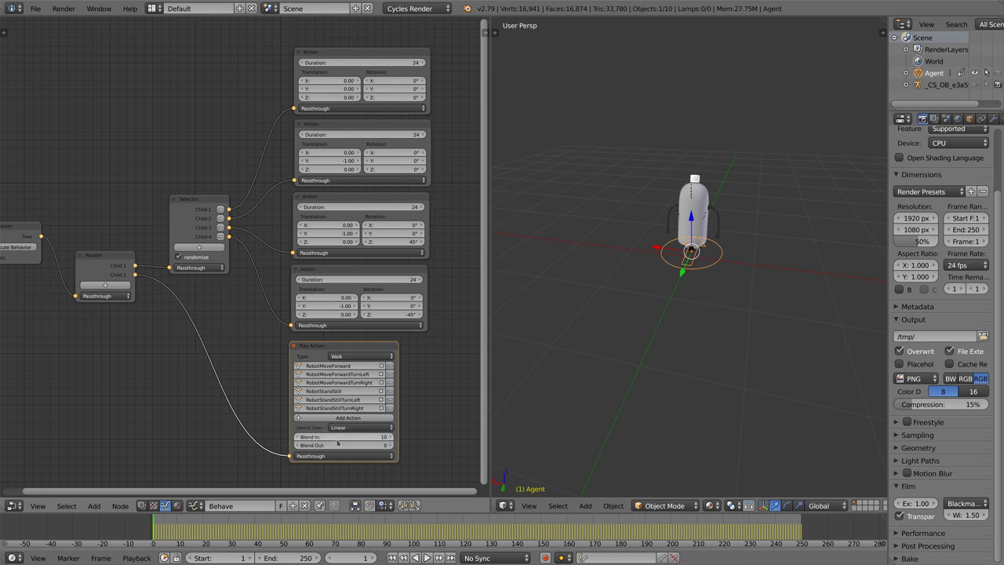
left_click(337, 444)
key("BackSpace")
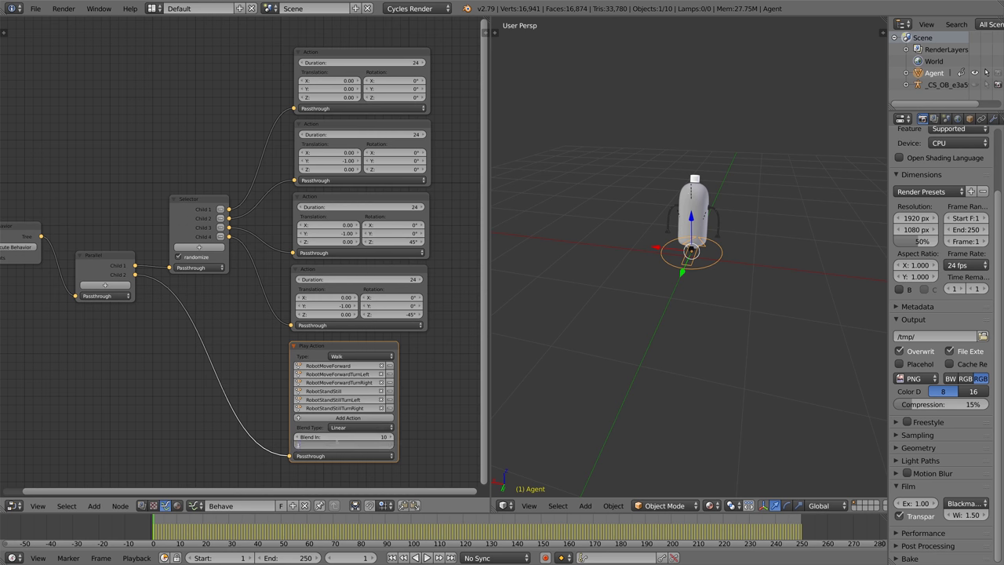
key("Return")
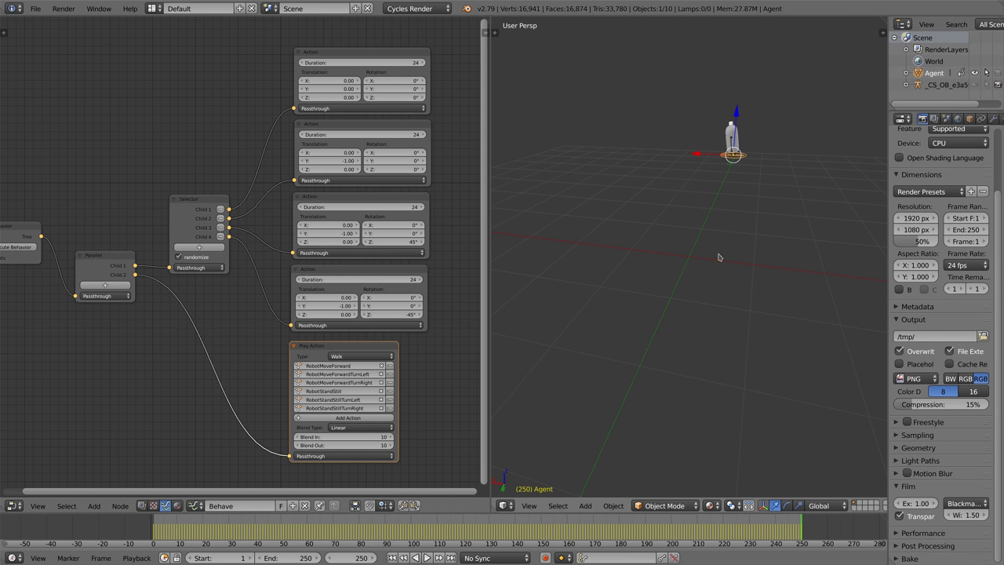
key("alt+a")
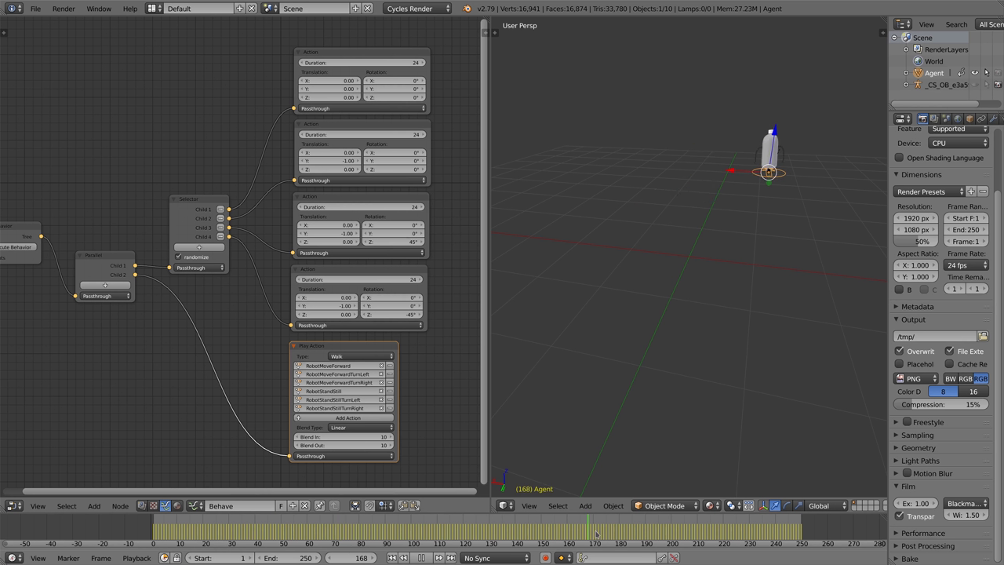
left_click_drag(759, 533, 200, 543)
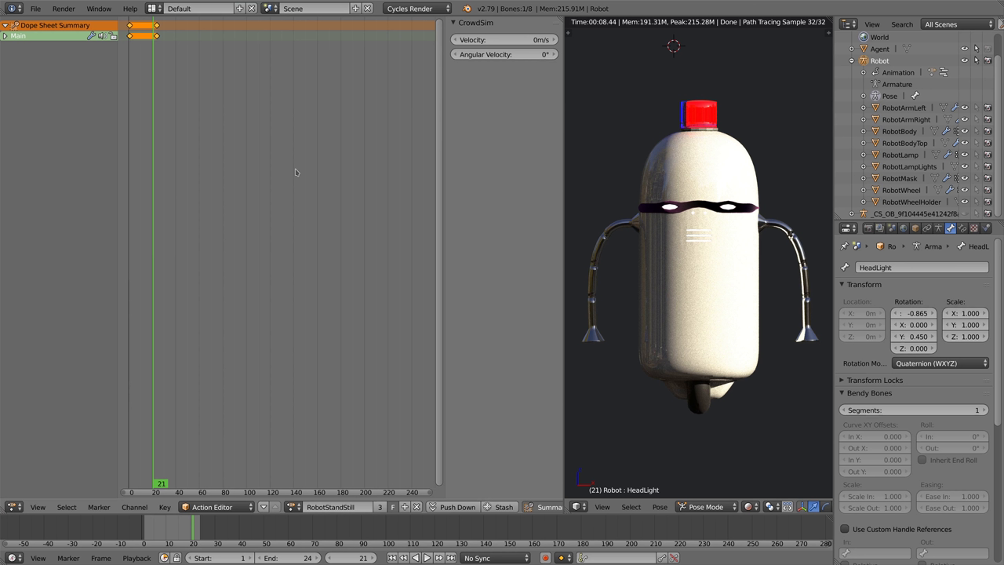
- Assign RobotMoveForward, RobotMoveForwardTurnLeft and RobotMoveForwardTurnRight to the robot in turn
left_click(292, 507)
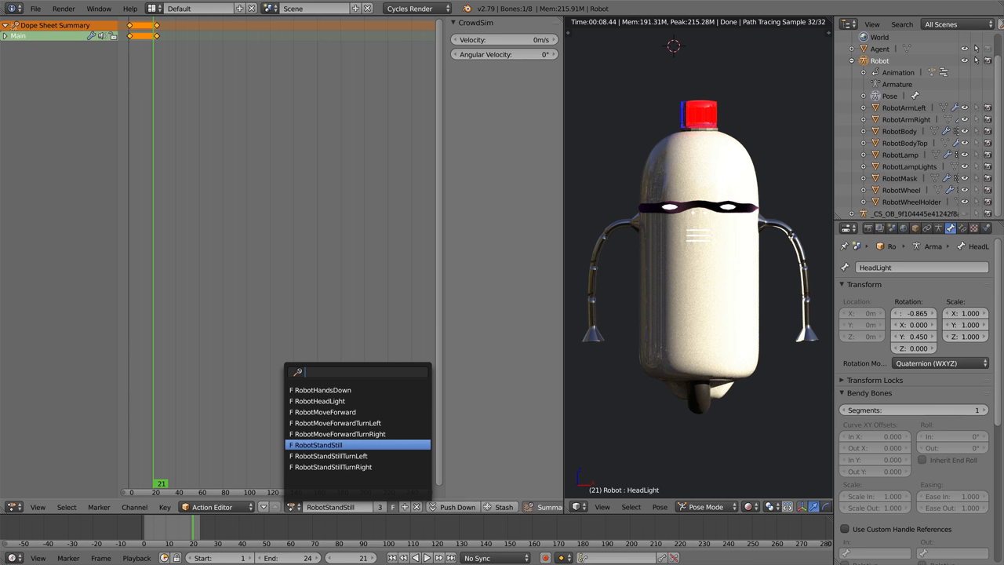
left_click(347, 412)
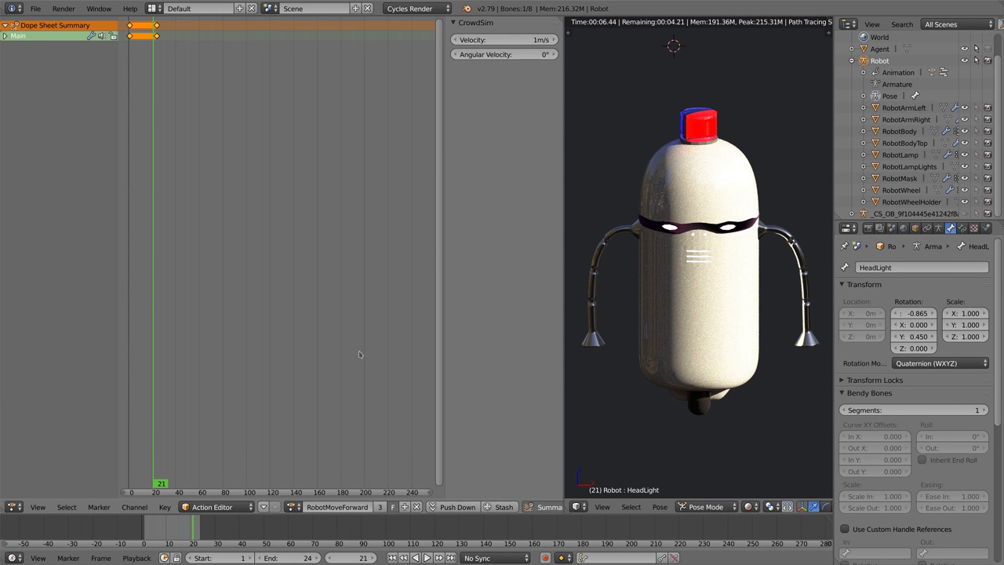
left_click(293, 507)
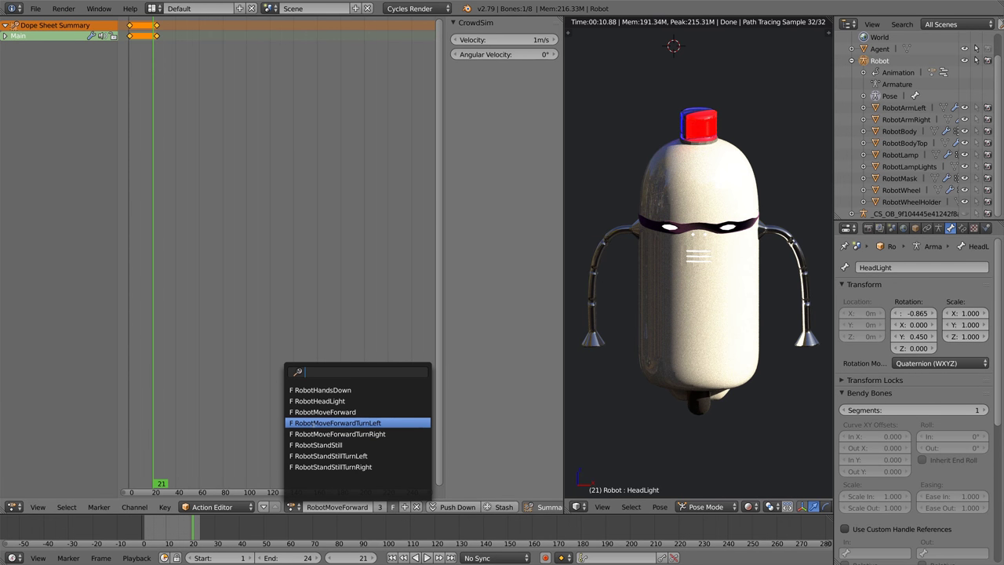
left_click(315, 424)
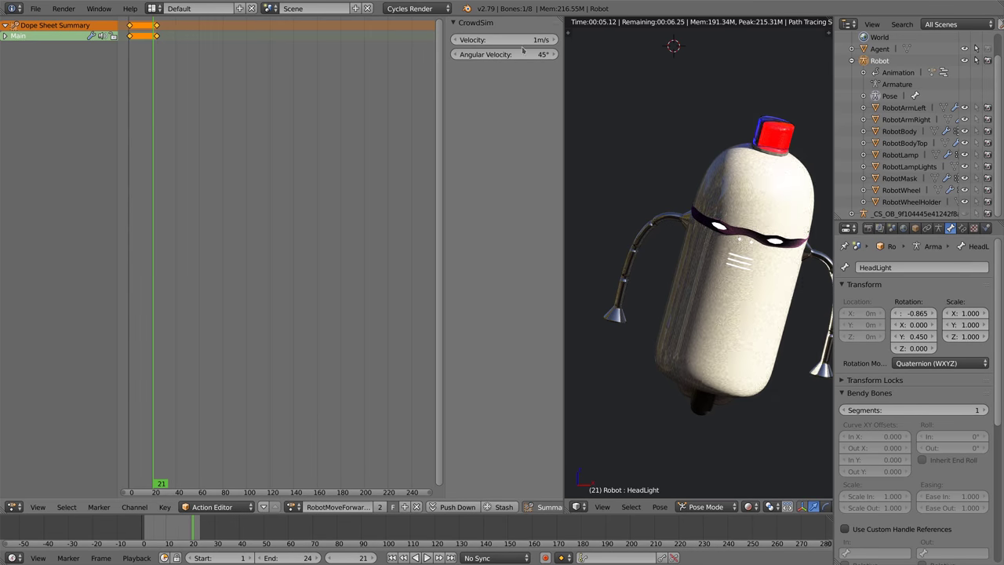
left_click(295, 506)
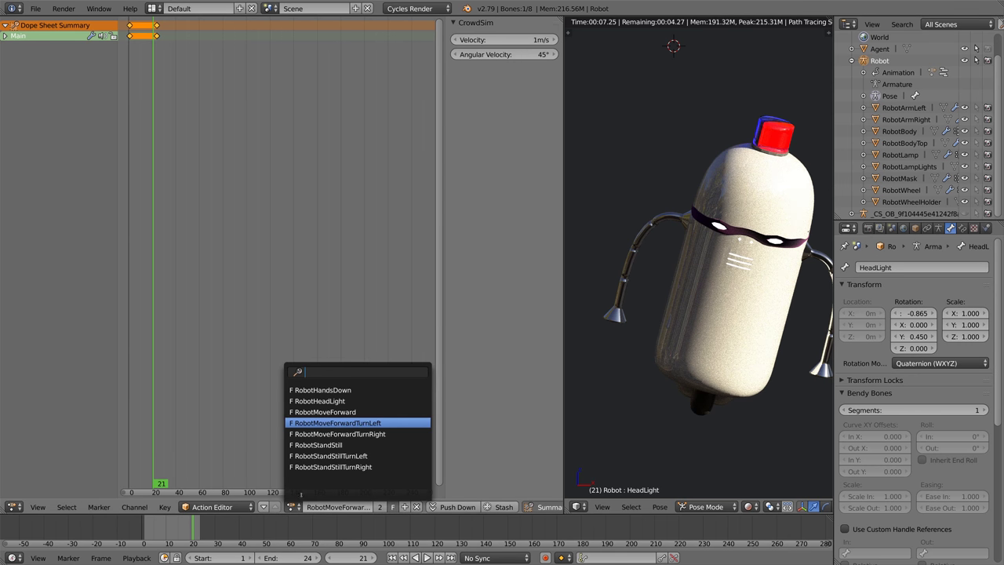
left_click(327, 434)
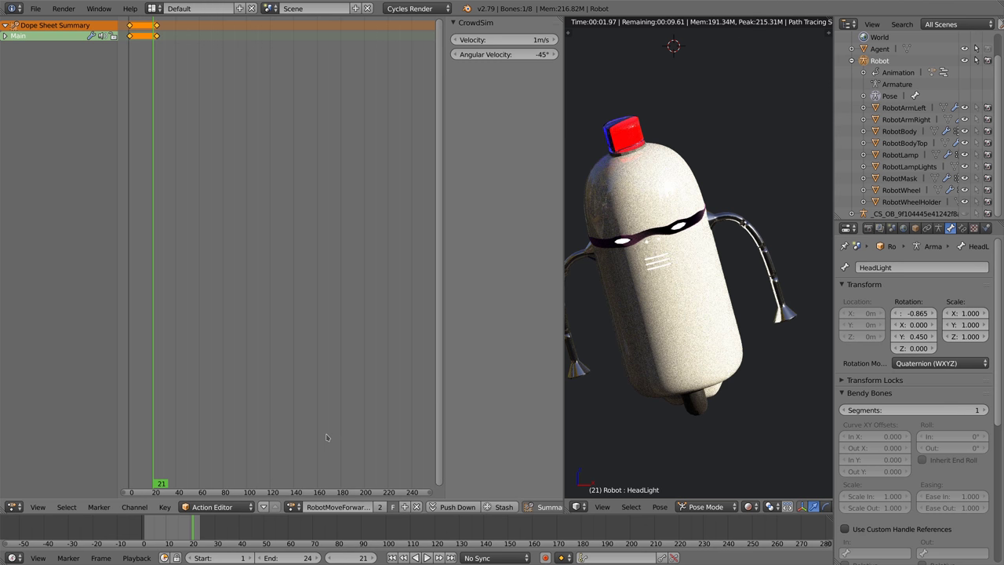
- Switch the robot to RobotStandStill, then RobotHeadLight, and play the headlight animation briefly
left_click(295, 506)
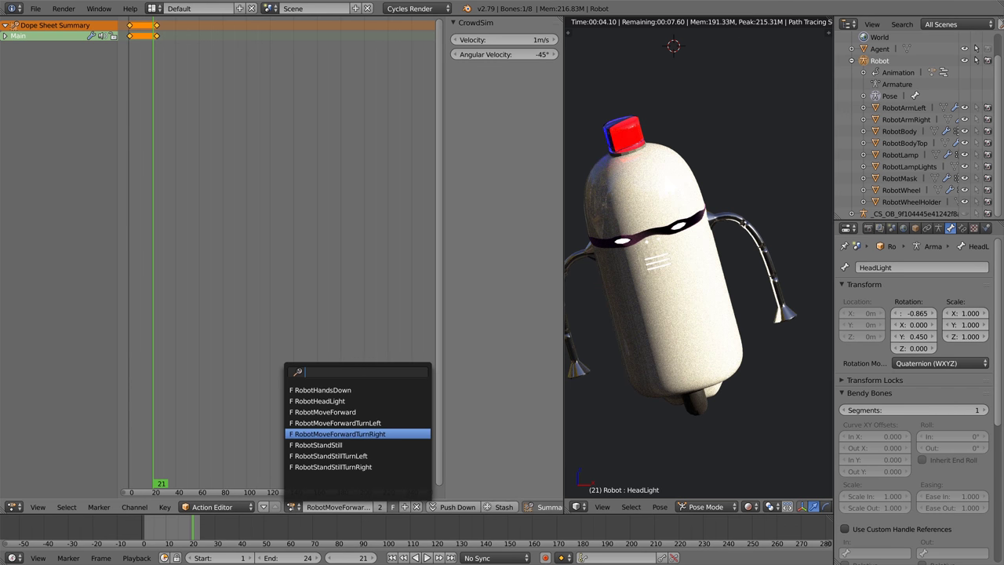
left_click(317, 444)
left_click(295, 507)
left_click(319, 400)
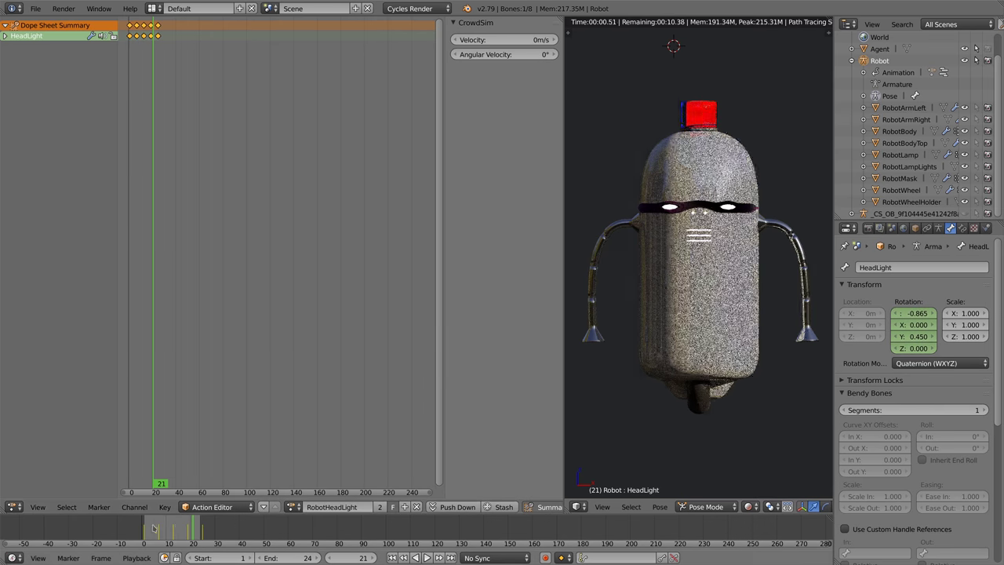
key("alt+a")
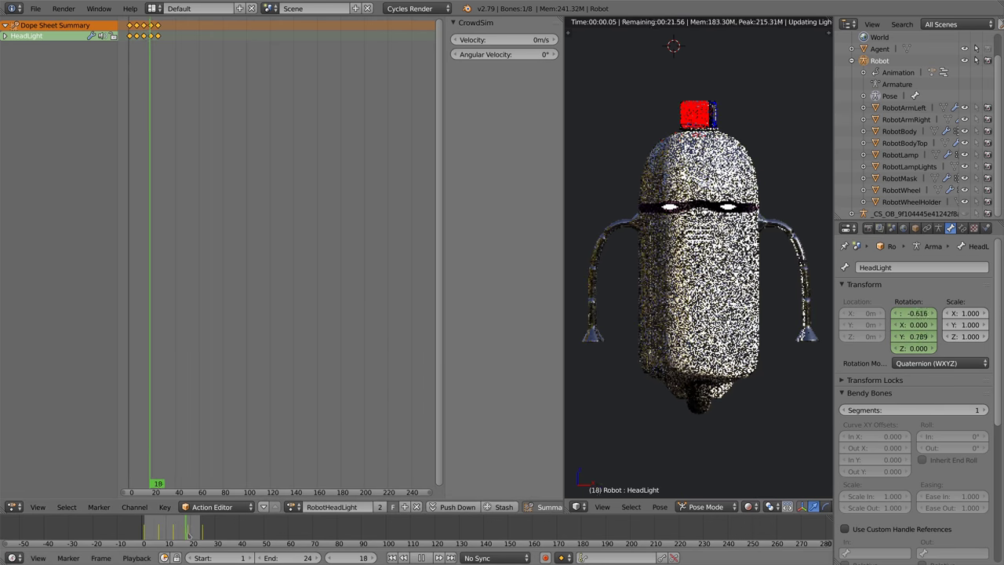
key("alt+a")
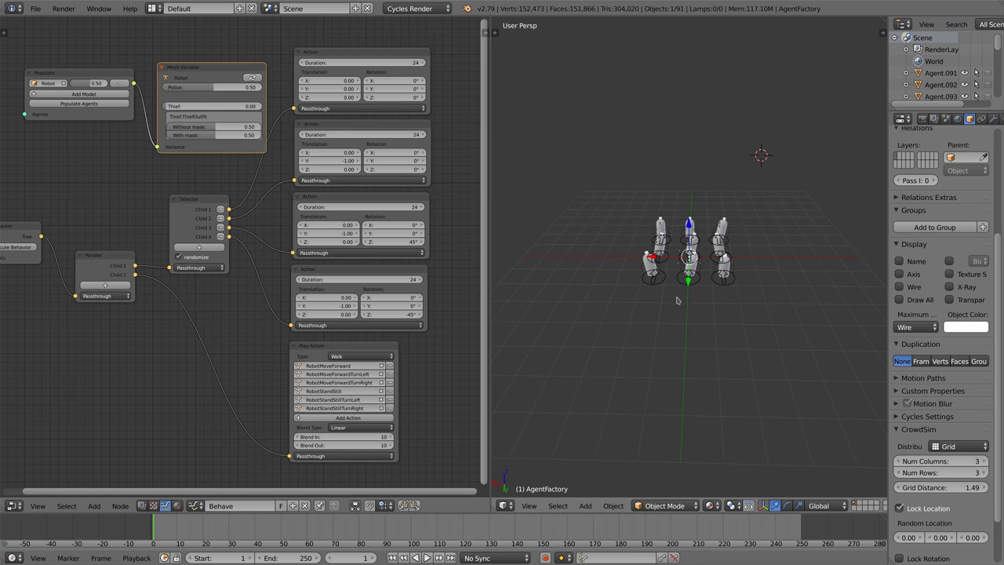
- Populate the grid with robot agents and execute the behaviour tree on them
middle_click_drag(677, 300, 686, 302)
scroll(687, 302, "up", 3)
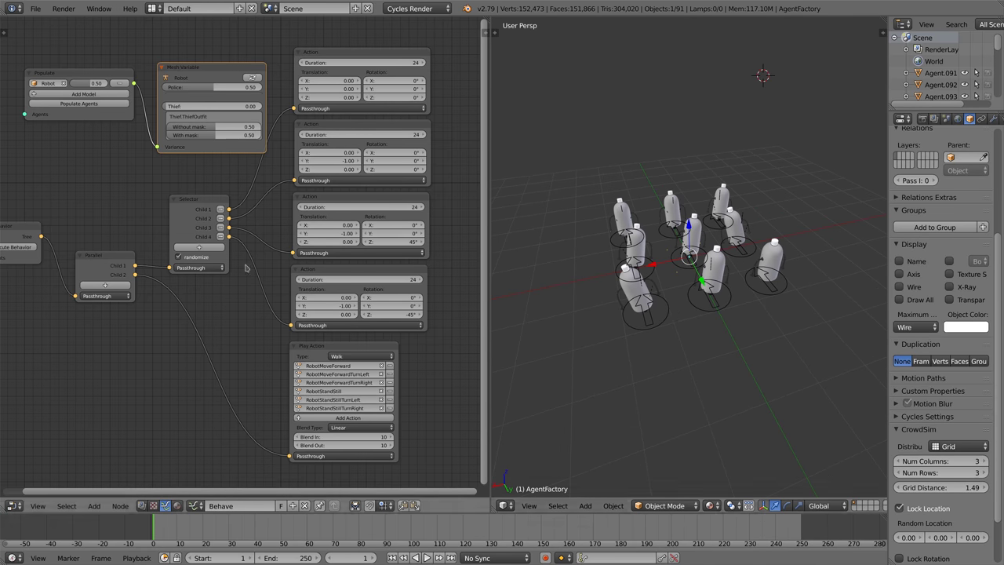
left_click(95, 107)
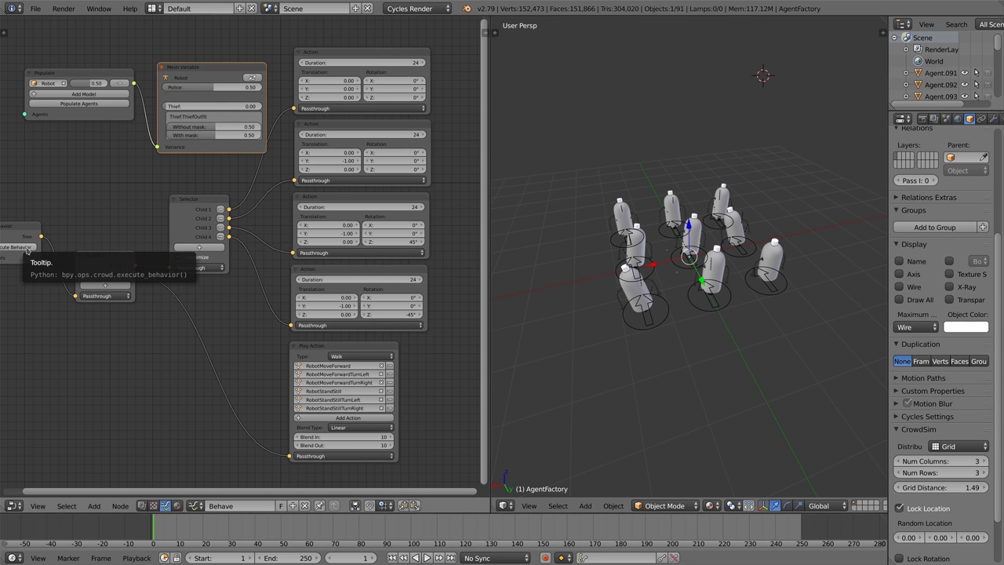
left_click(27, 248)
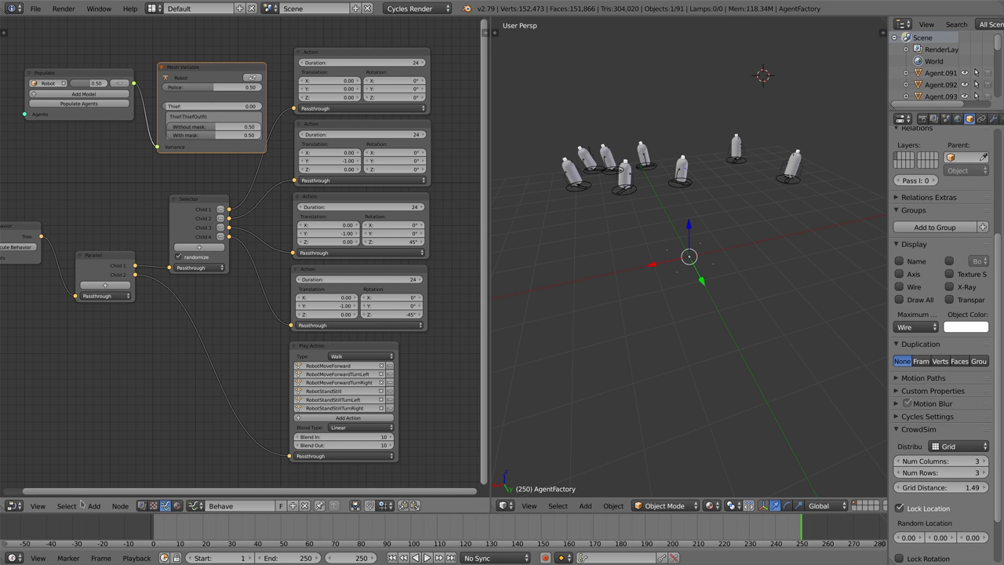
- Play the crowd simulation, rewind to frame 38, and preview it in Rendered shading
key("alt+a")
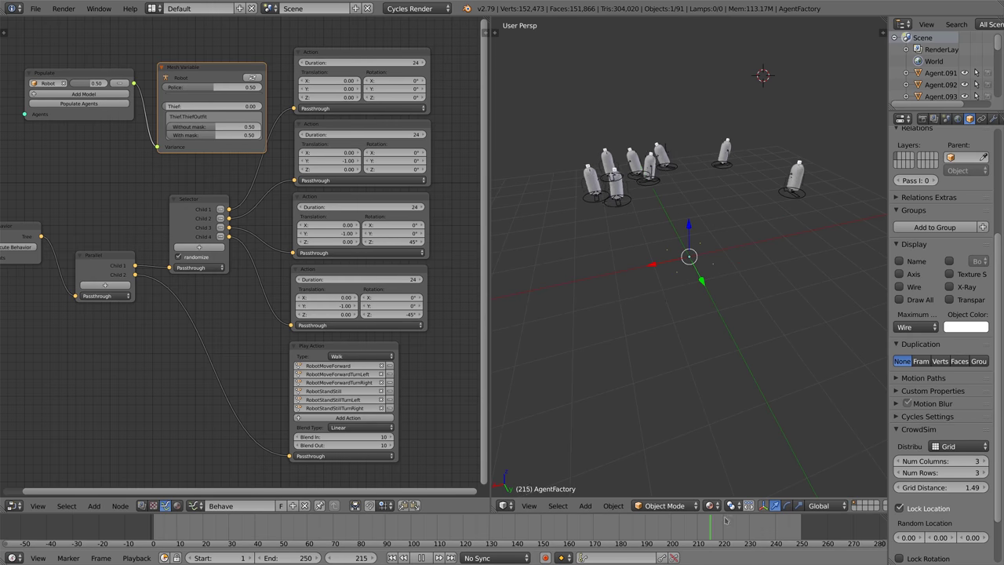
left_click_drag(575, 531, 248, 523)
key("alt+a")
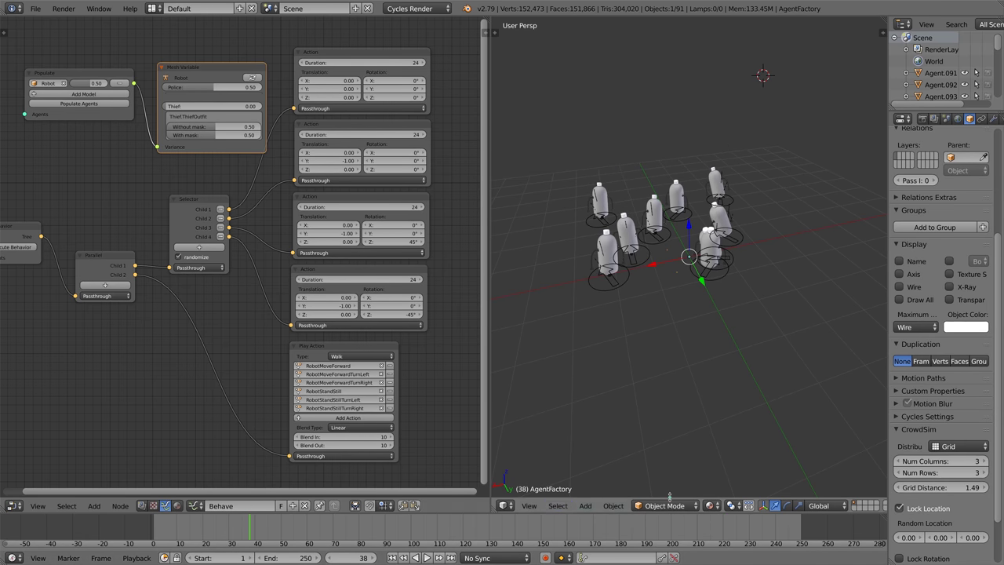
left_click(715, 505)
left_click(714, 426)
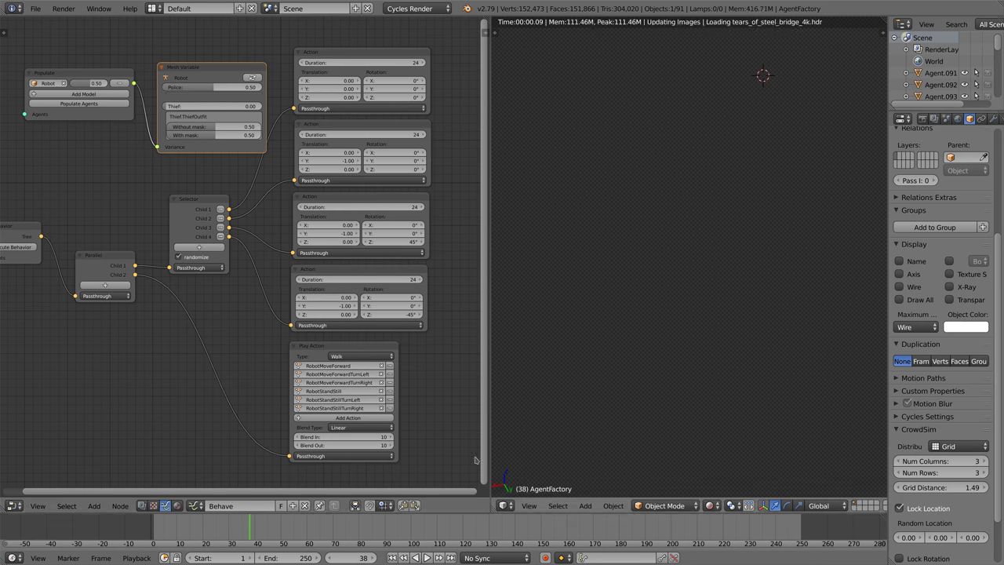
- Jump to frame 23 and switch the viewport to Material shading
left_click(211, 533)
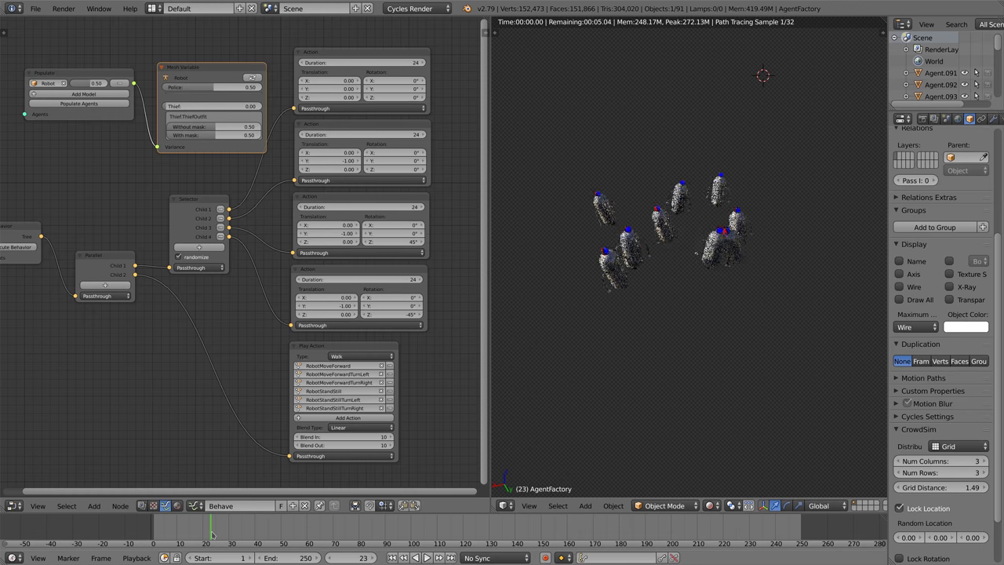
left_click(711, 506)
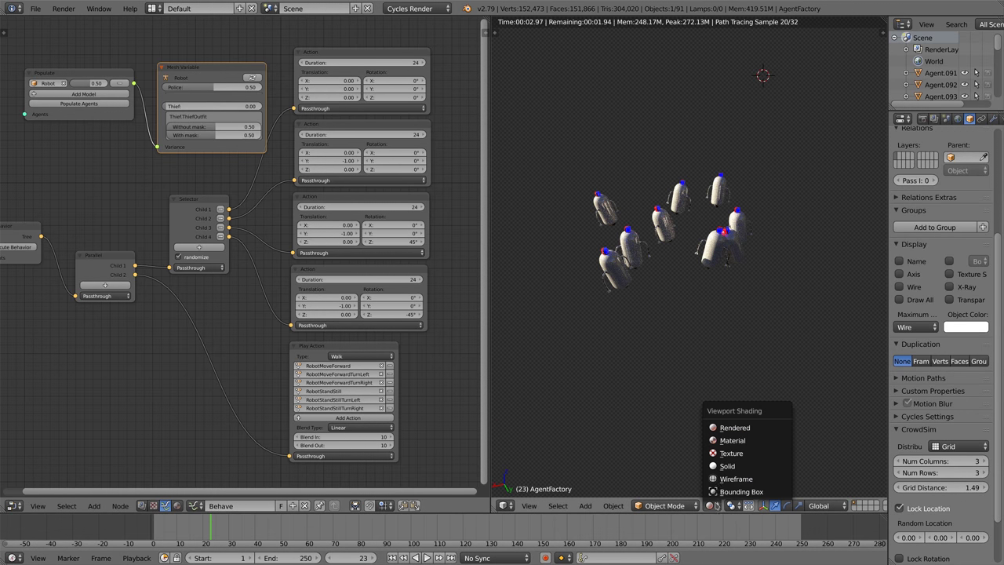
left_click(730, 440)
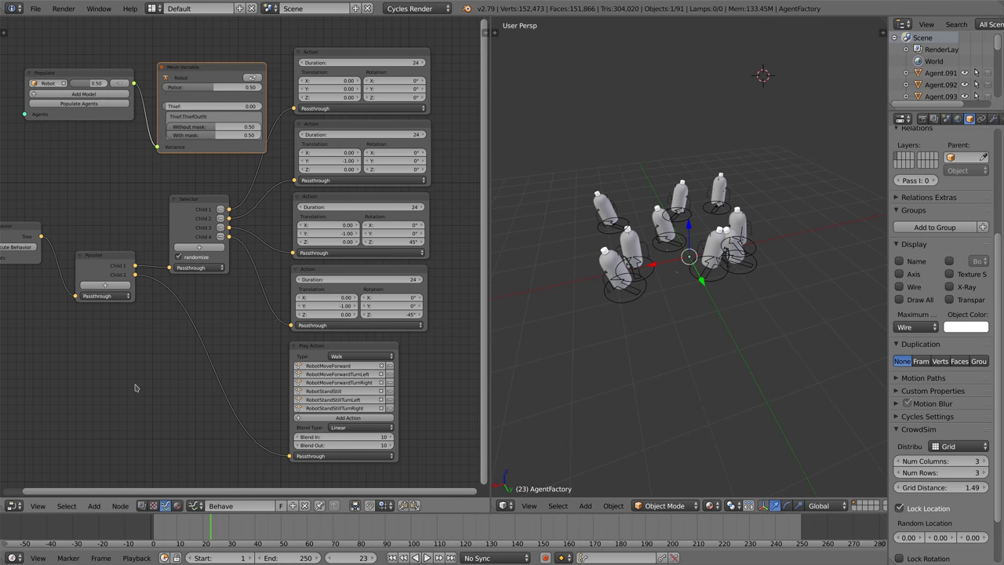
- Return to the first frame, add a third child input to Parallel, and place a Play Action node
key("shift+Left")
key("shift+a")
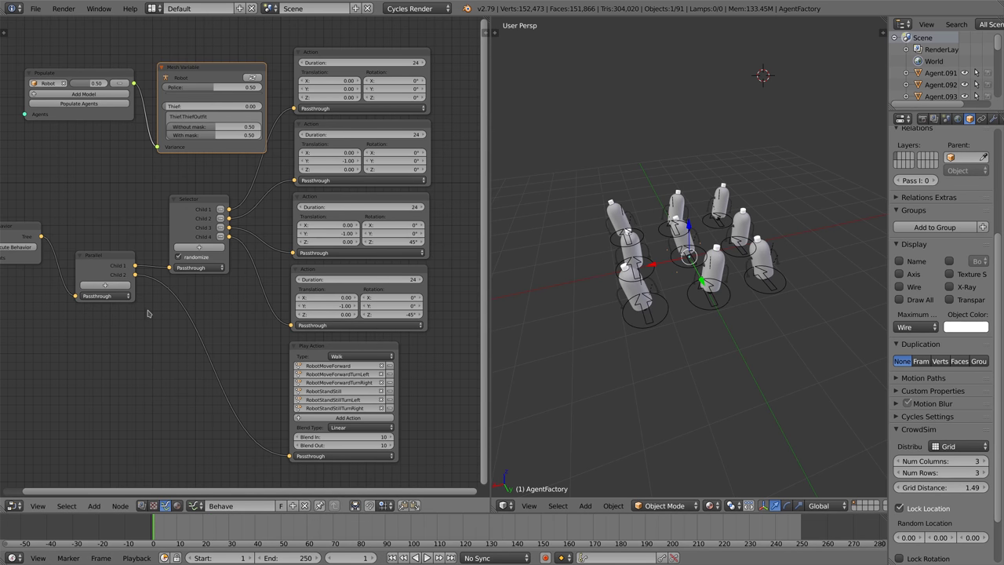
left_click(105, 284)
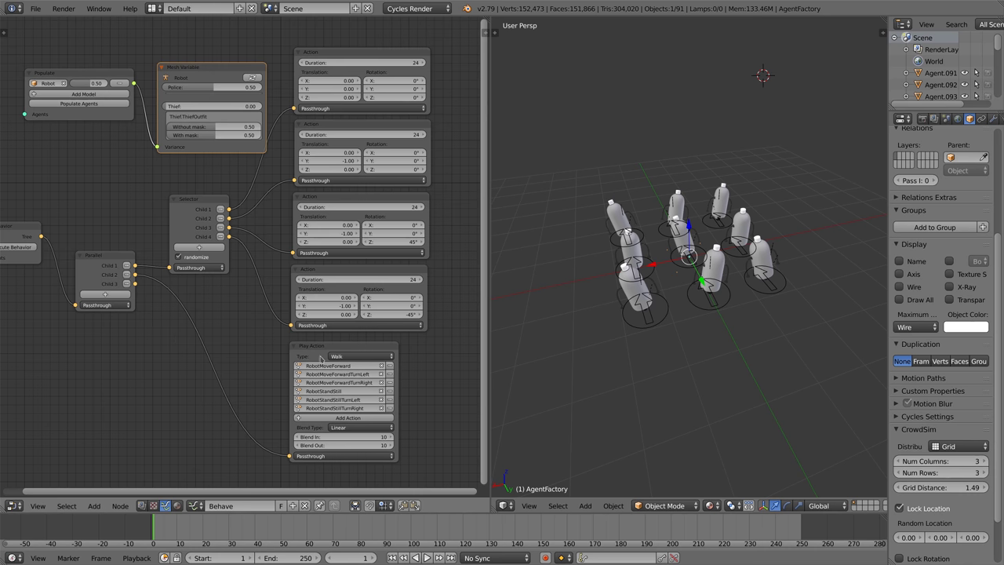
key("shift+a")
mouse_move(228, 436)
left_click(292, 475)
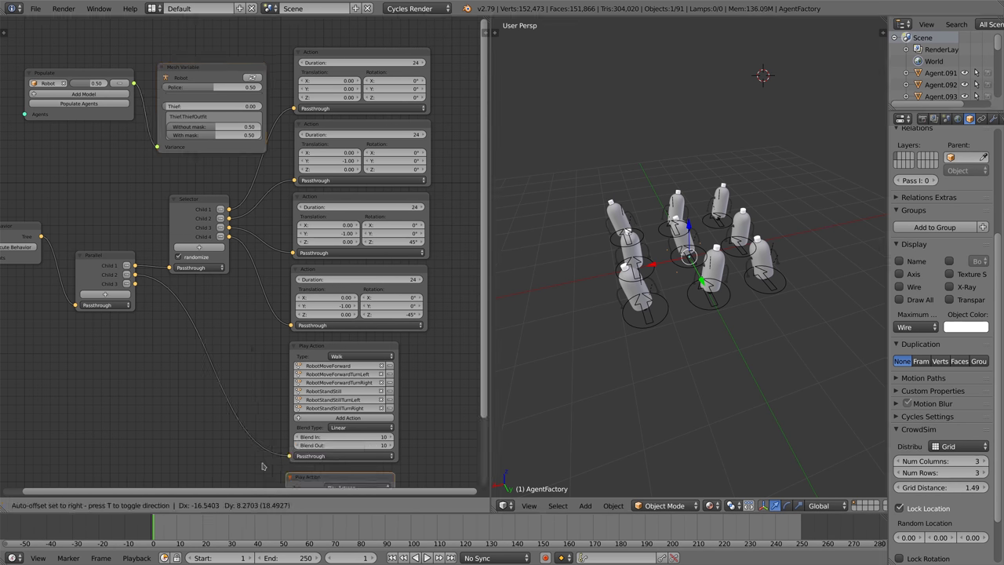
left_click(149, 376)
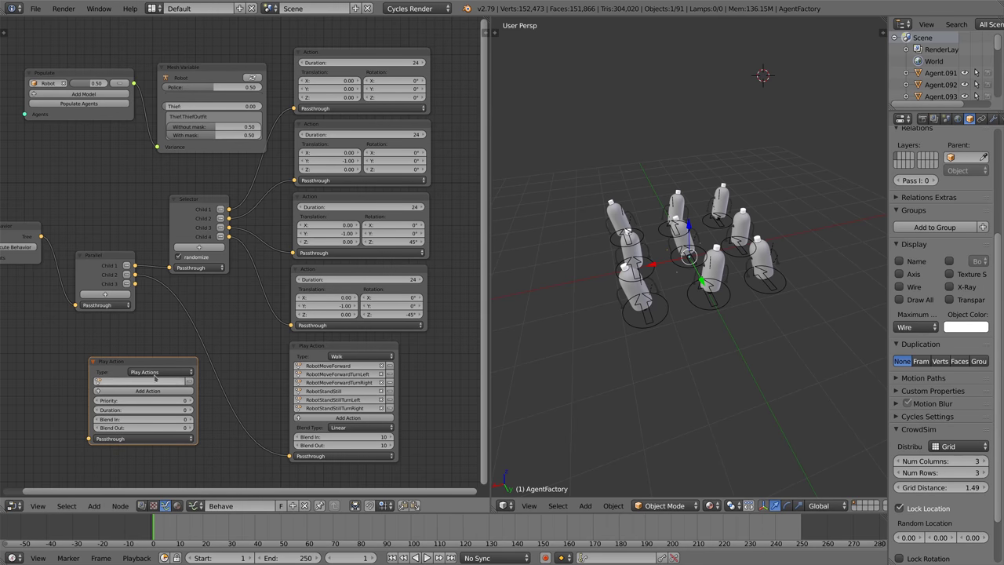
- Assign the RobotHeadLight action to the Play Action node and link it to Parallel's Child 3
left_click(143, 381)
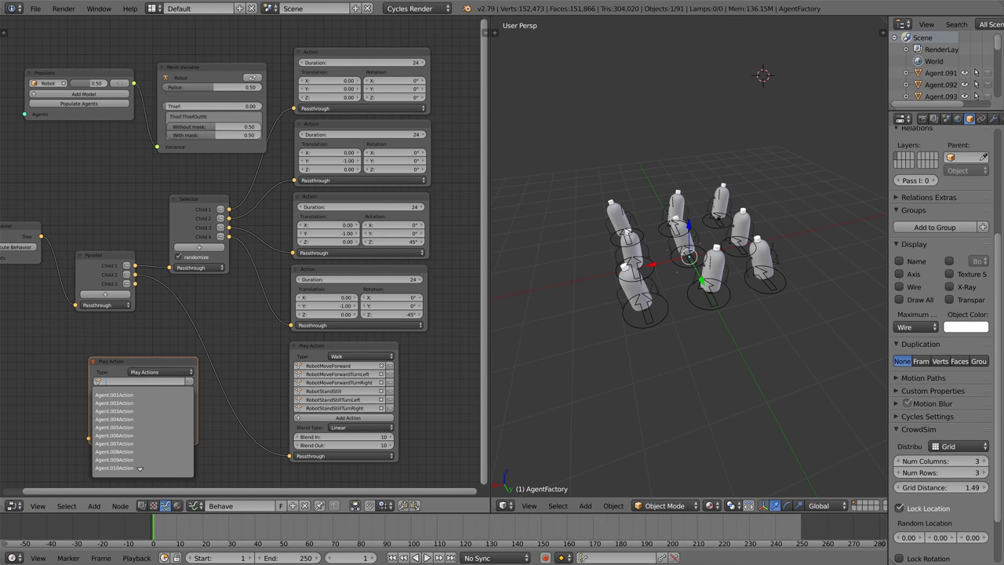
type("head")
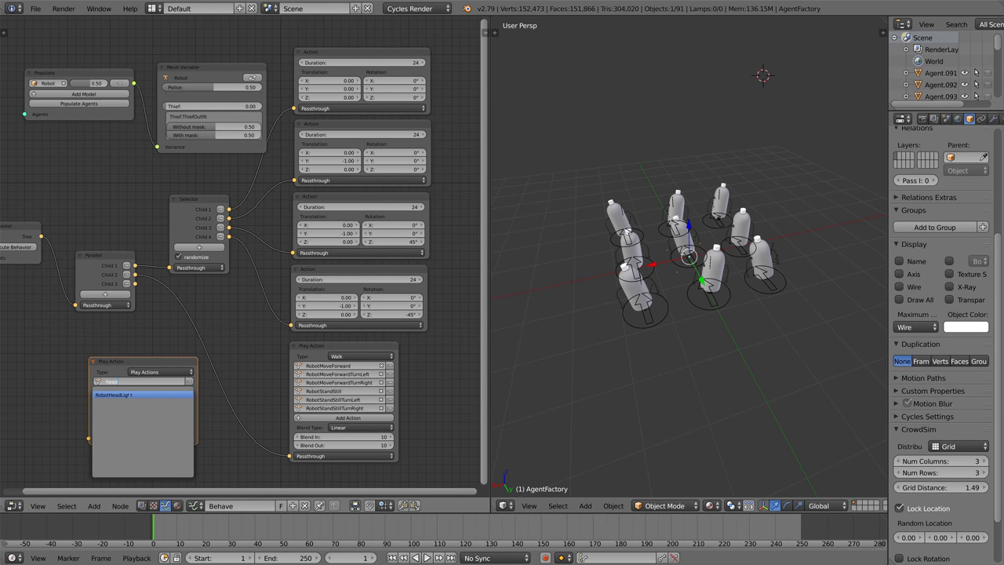
left_click(131, 397)
left_click_drag(135, 283, 89, 438)
left_click_drag(128, 366, 139, 376)
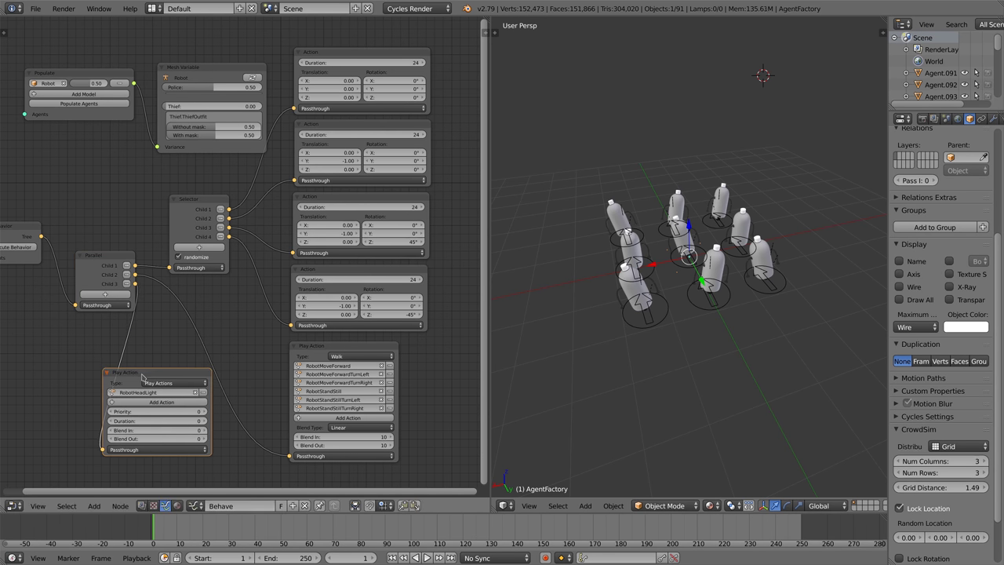
- Set the Play Action duration to 24 and rerun Execute Behavior
left_click(126, 420)
type("24")
key("Return")
left_click(25, 249)
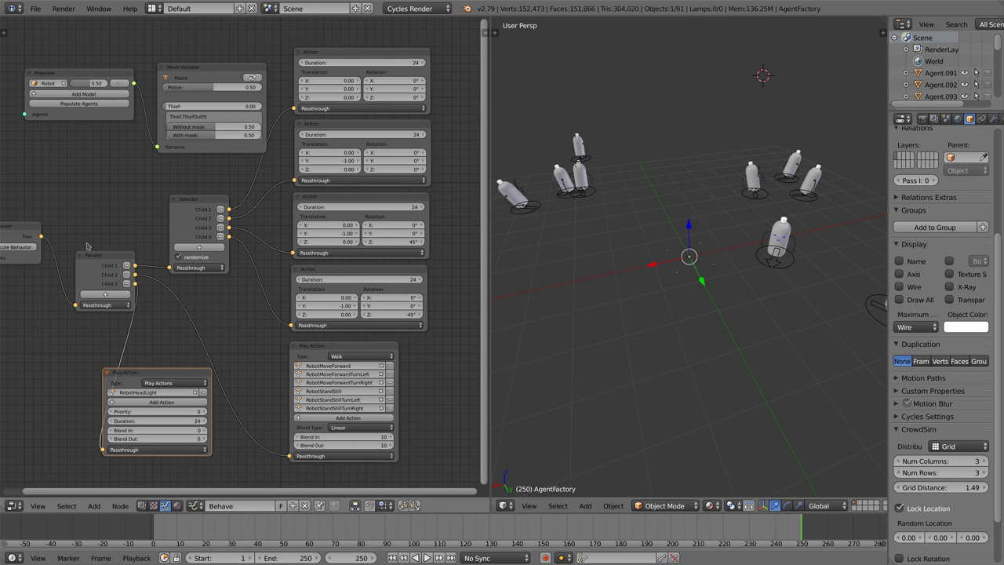
- Replay the simulation from the start and preview the crowd in Rendered shading
left_click(159, 536)
key("alt+a")
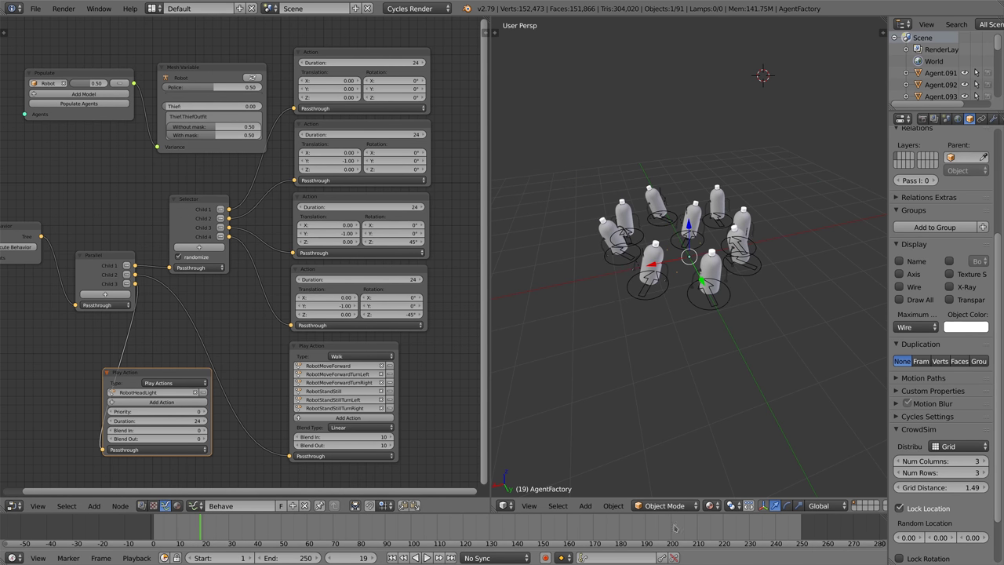
left_click(711, 505)
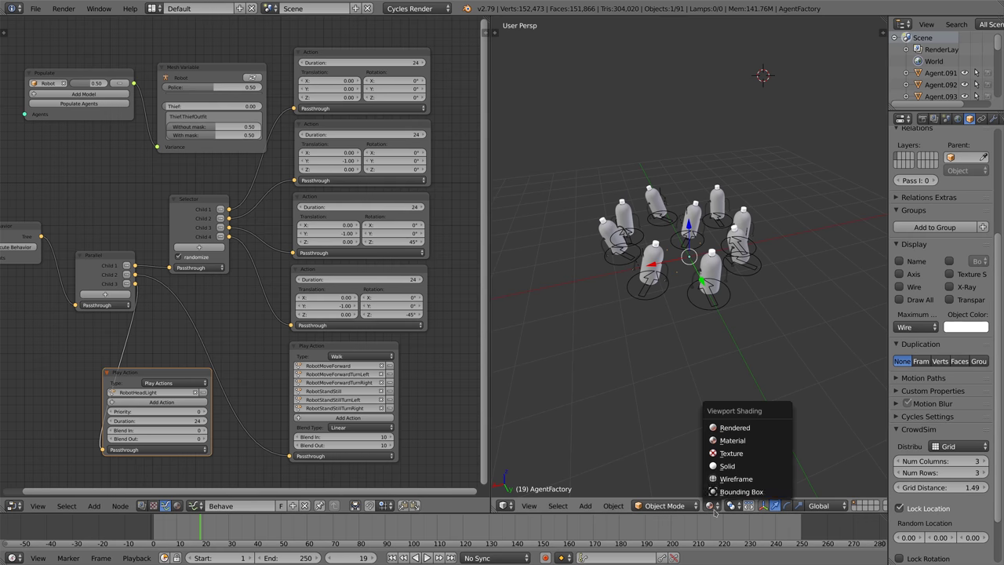
left_click(731, 427)
scroll(683, 295, "up", 8)
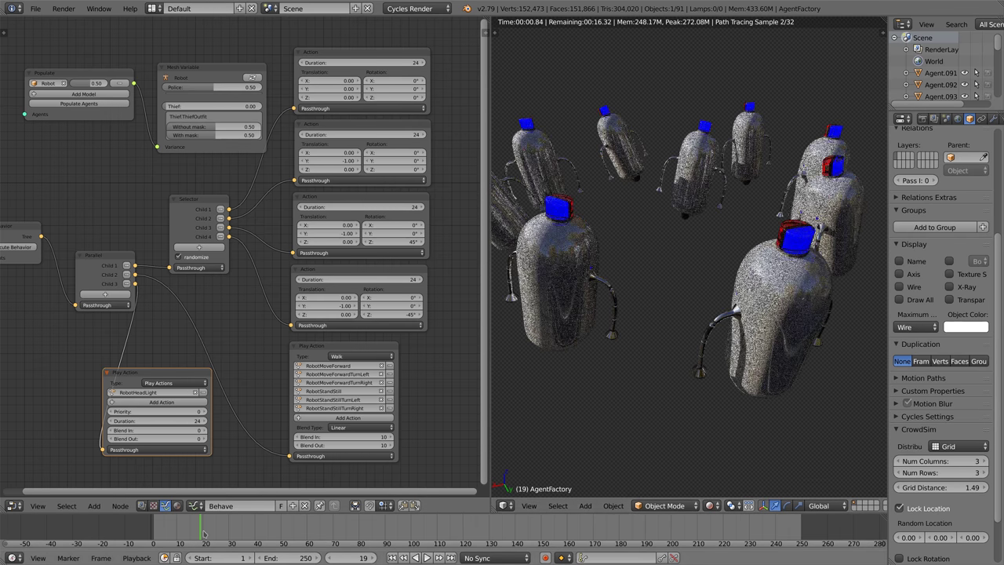
key("alt+a")
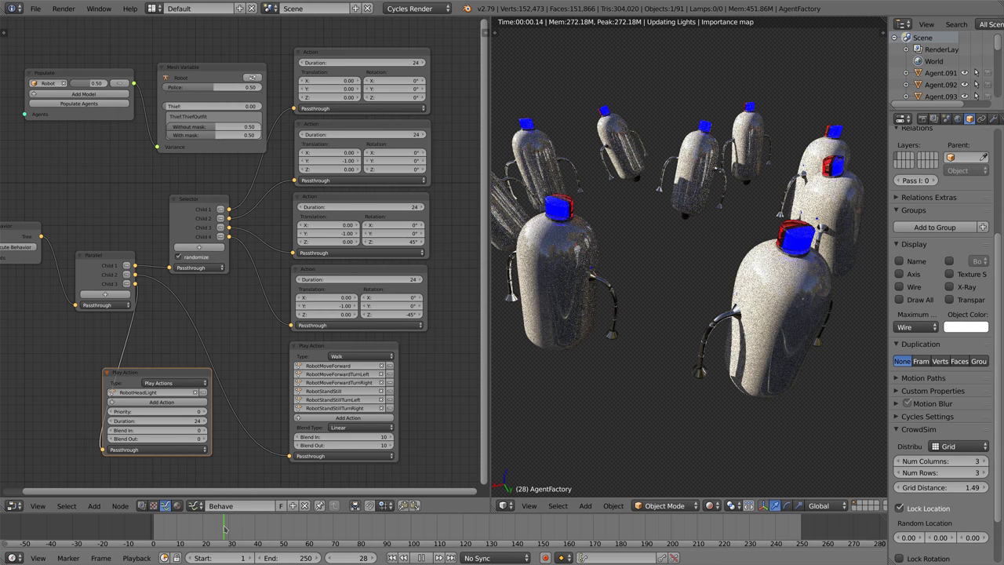
- Step the animation from frame 36 to frame 48, then switch the viewport to Material shading
left_click_drag(225, 530, 245, 527)
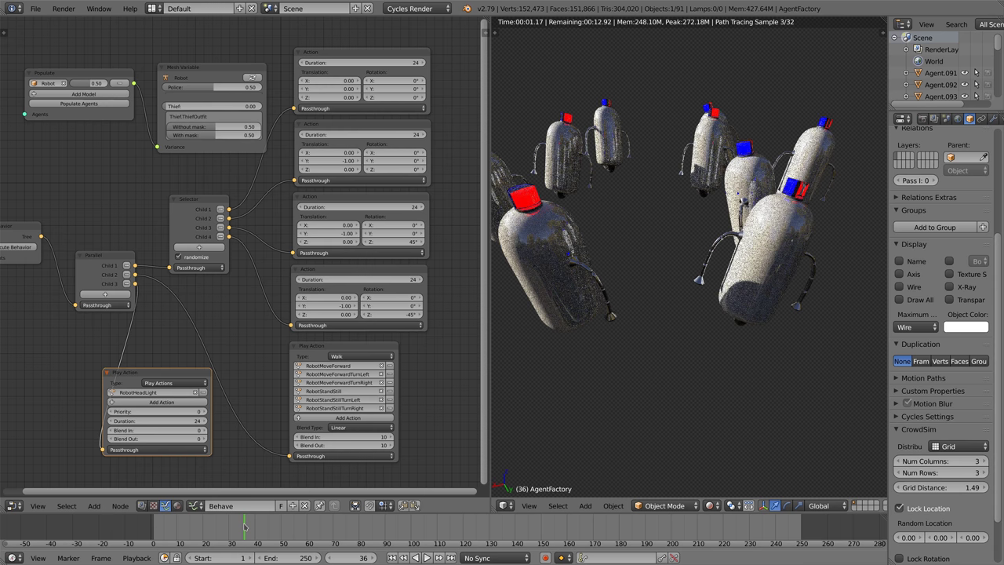
key("Right")
key("Right")
key("Right")
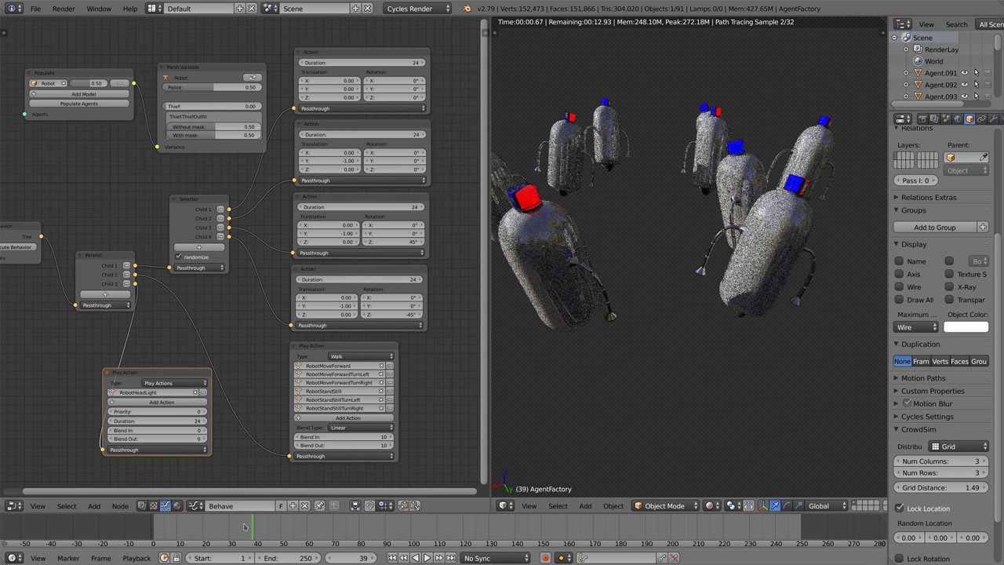
key("Right")
key("Right")
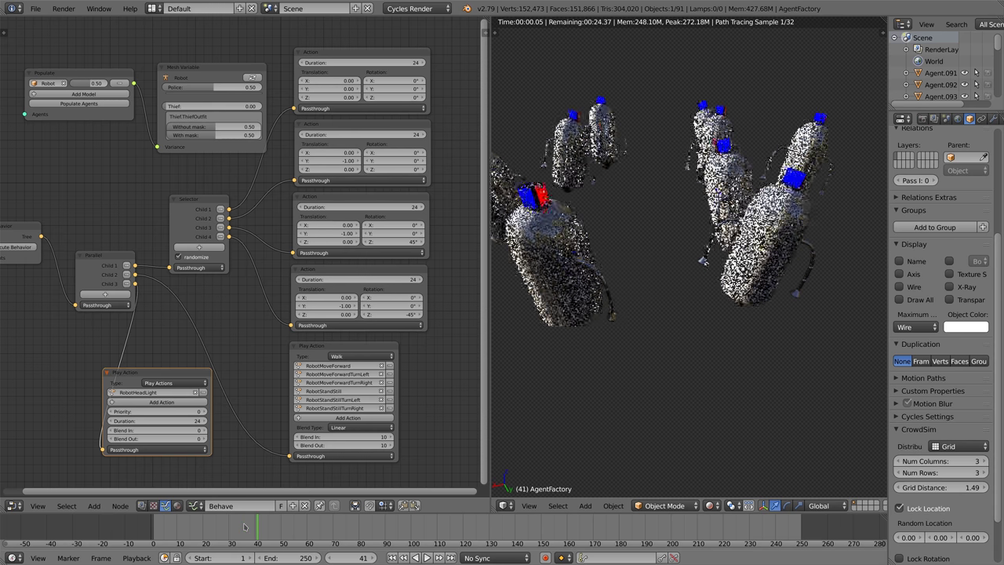
key("Right")
key("Right")
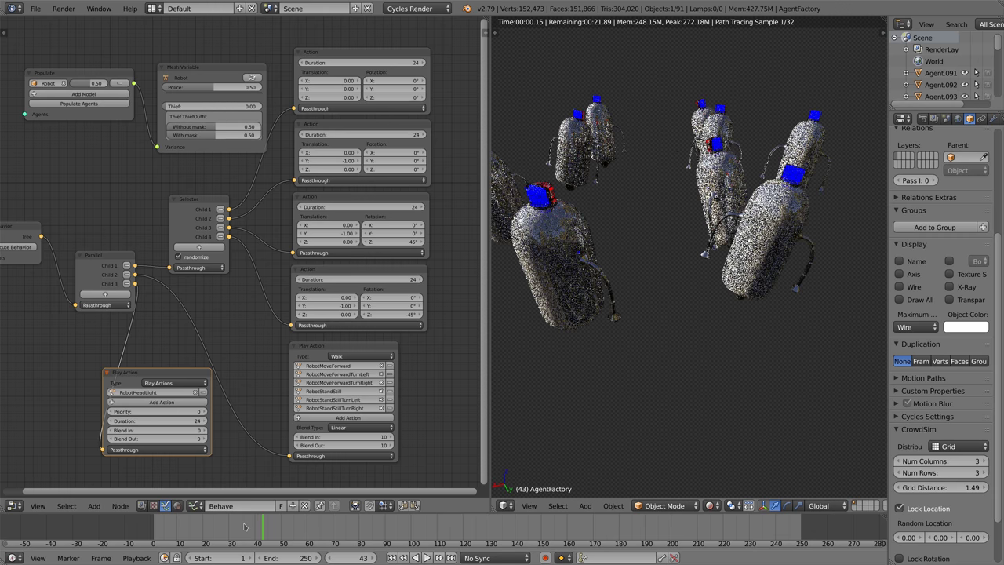
key("Right")
key("Right")
key("Right")
key("Right")
key("Right")
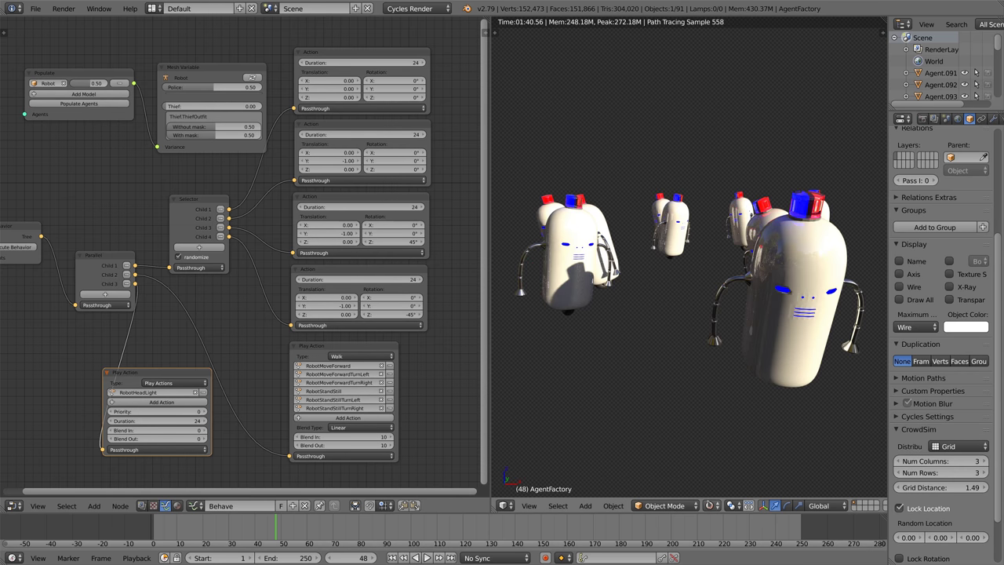
left_click(711, 506)
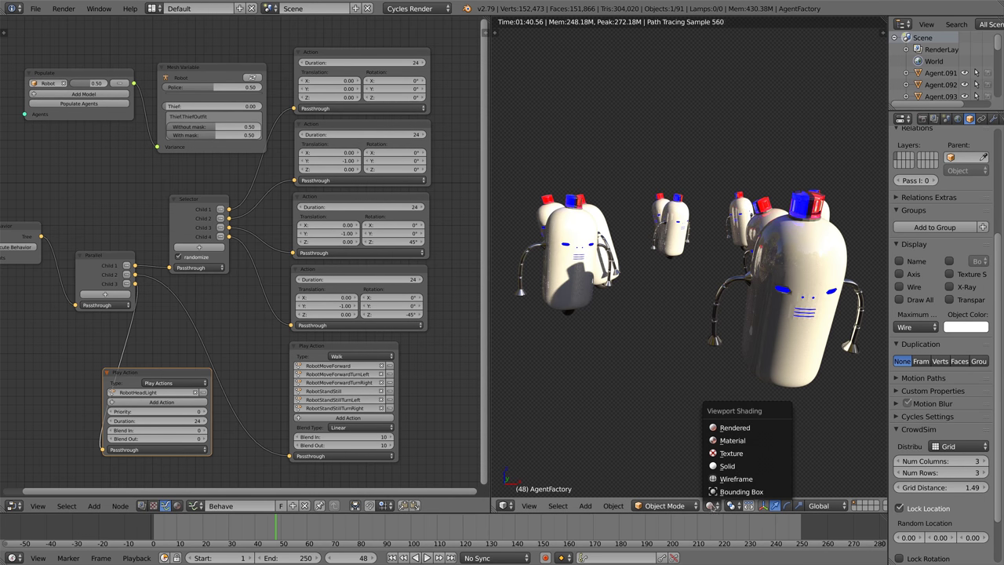
left_click(735, 441)
- Reset to frame 1, add a new Crowd Sim agent, and move it along Y away from the crowd
middle_click_drag(646, 325, 706, 330)
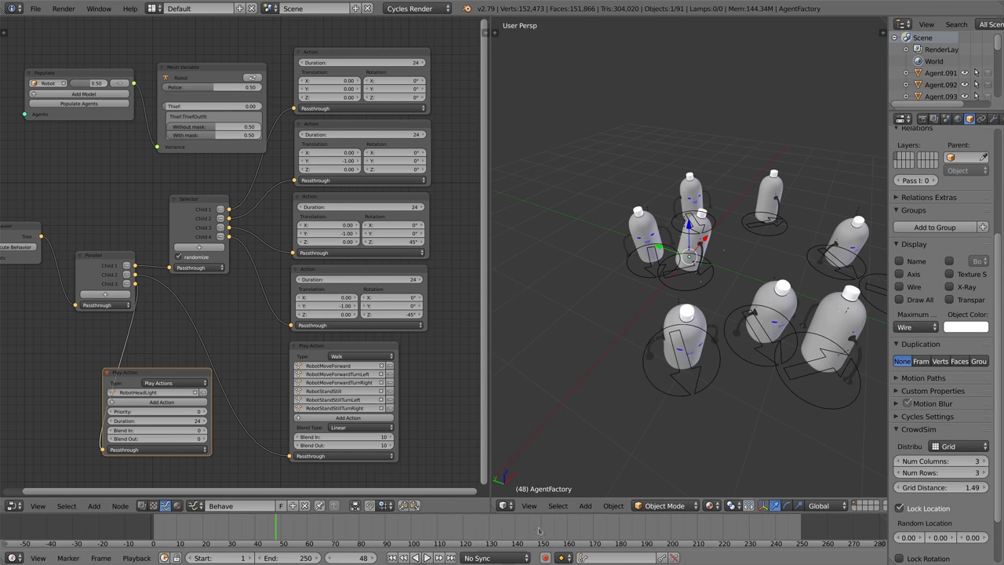
left_click(394, 558)
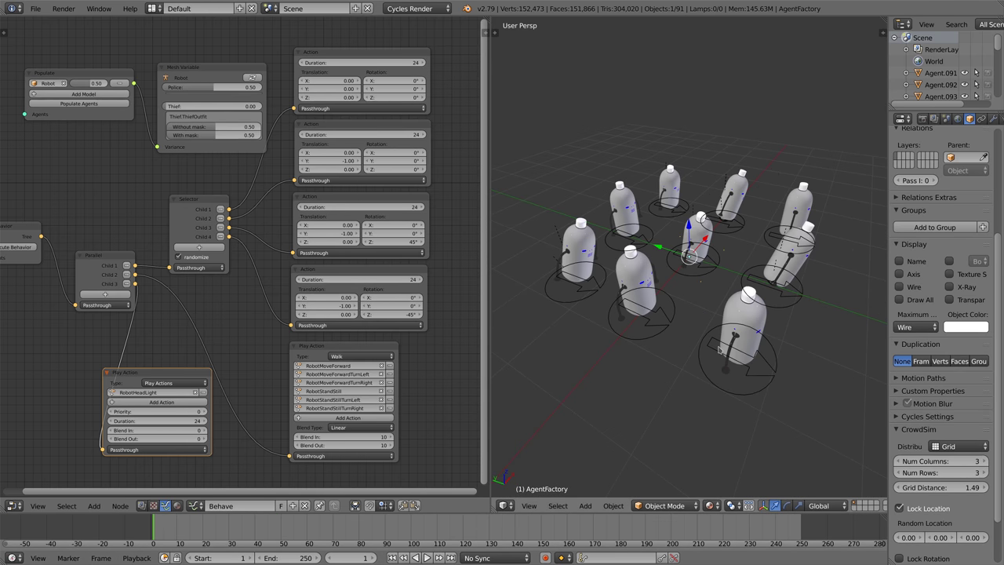
scroll(717, 347, "down", 6)
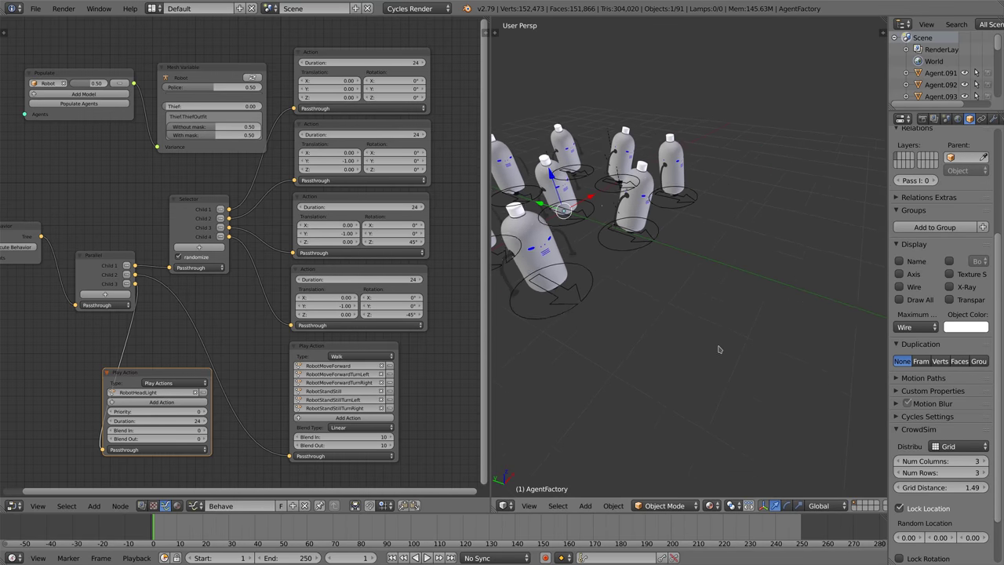
key("shift+a")
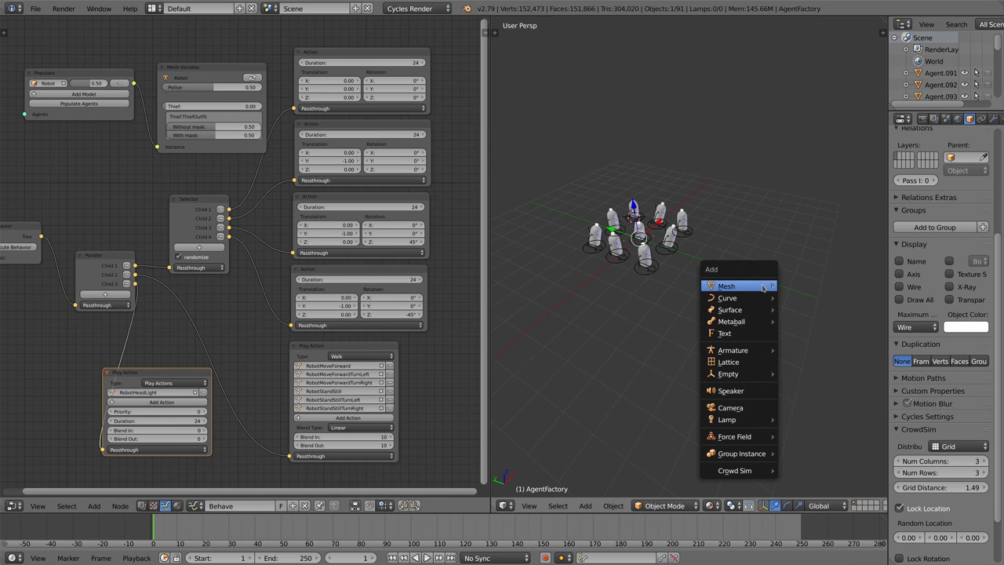
mouse_move(763, 289)
mouse_move(751, 476)
left_click(819, 532)
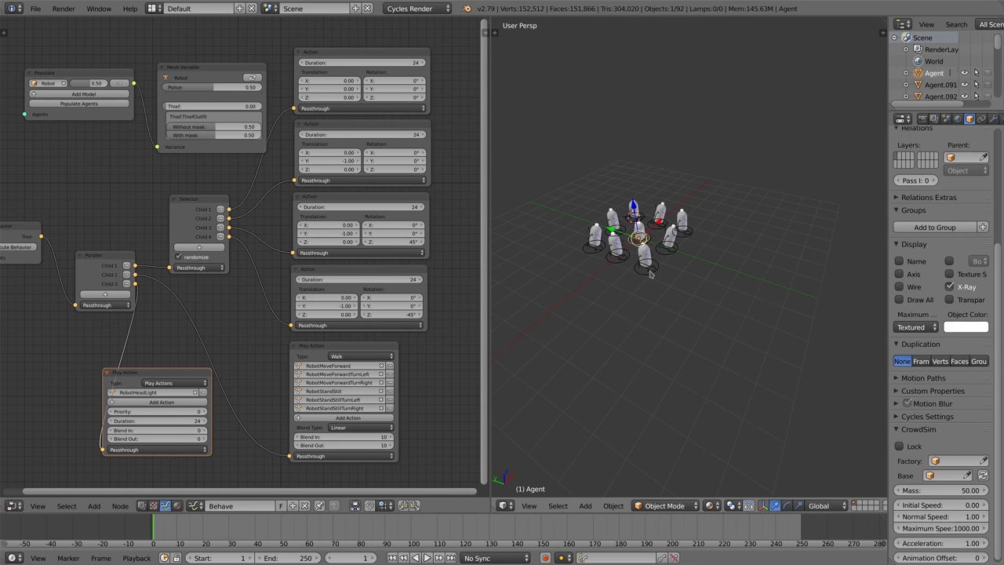
key("g")
key("x")
key("y")
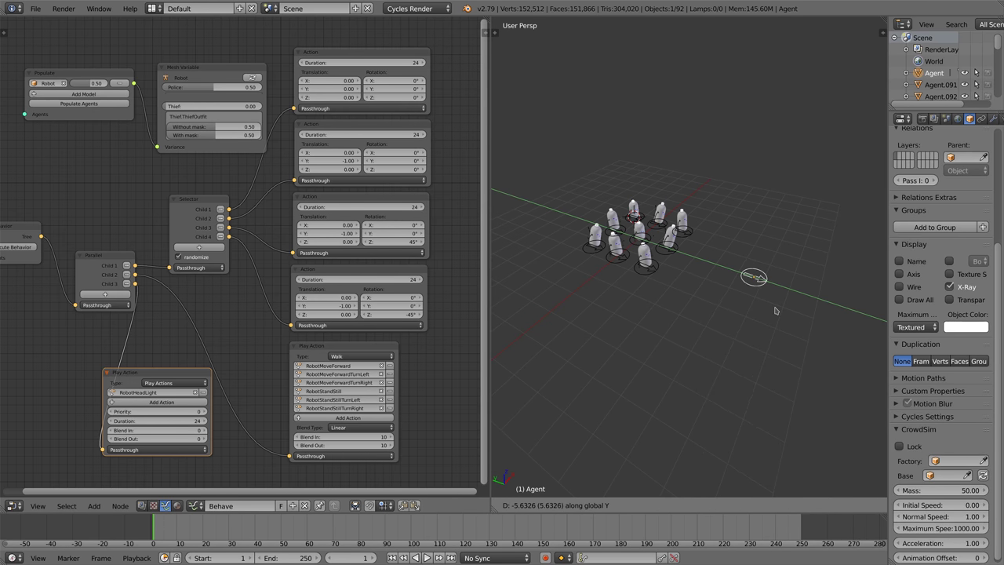
left_click(761, 307)
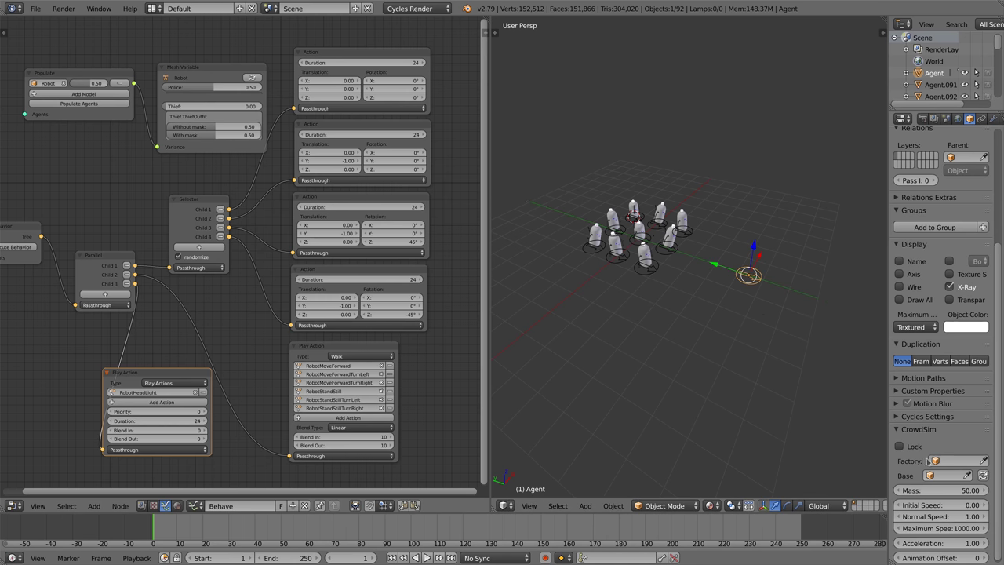
- Give the agent the Robot factory with the masked Thief outfit and name it Thief
left_click(953, 459)
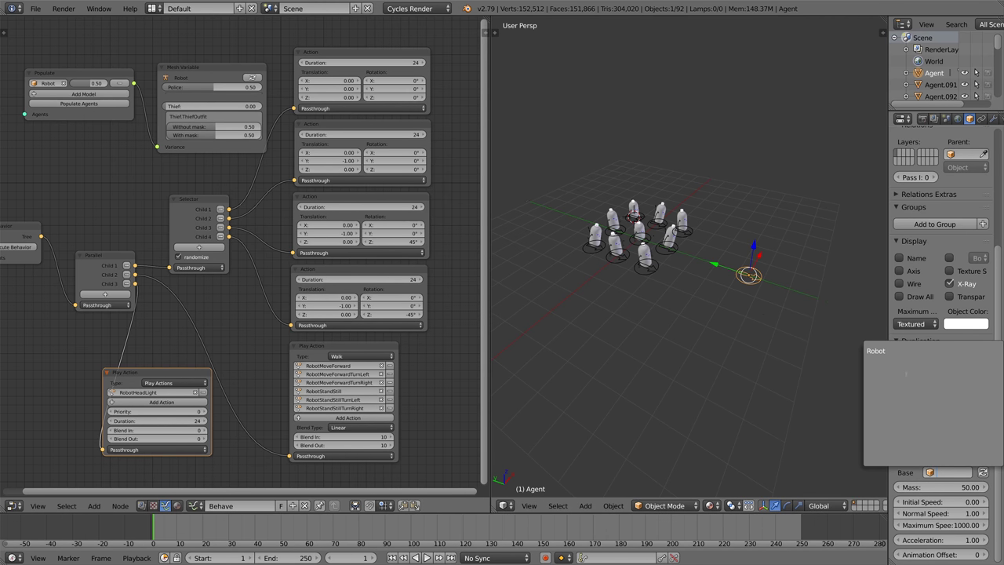
left_click(902, 350)
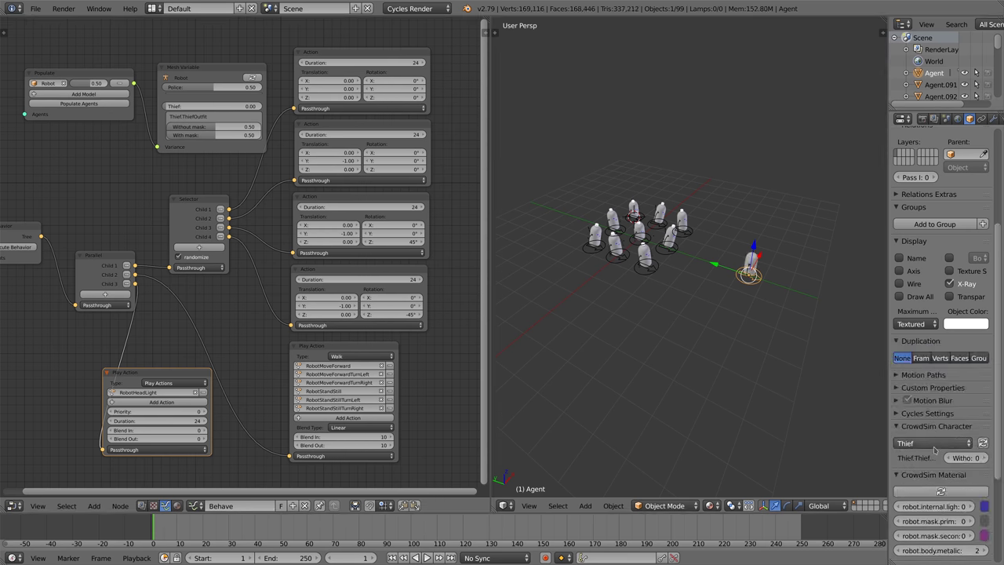
left_click(985, 459)
scroll(827, 278, "up", 4)
key("KP_Decimal")
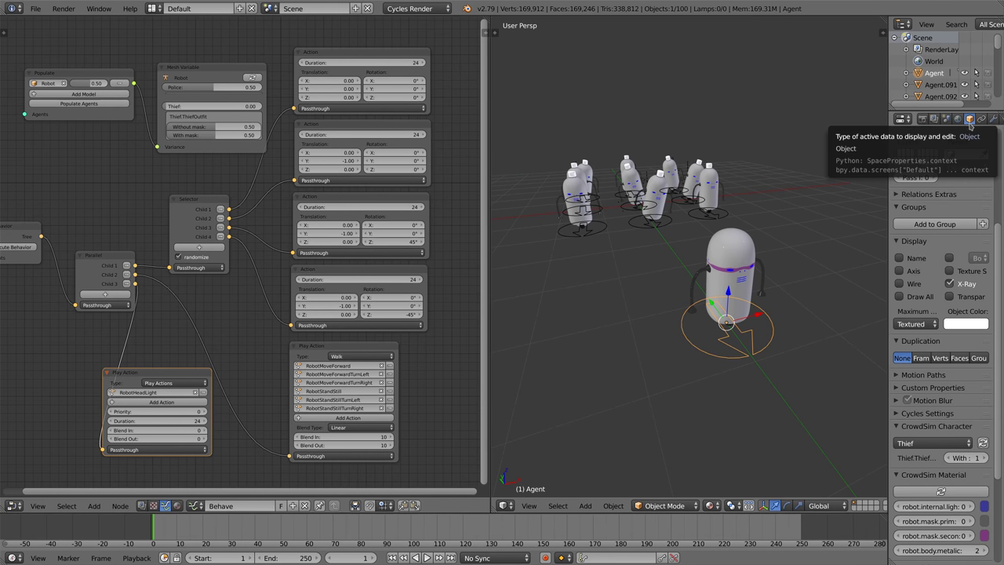
scroll(962, 175, "up", 5)
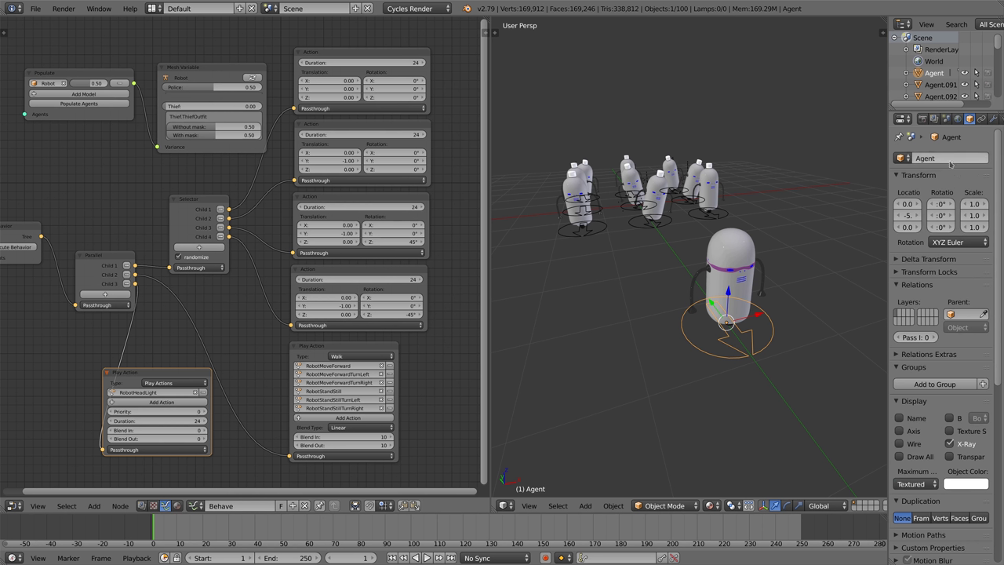
type("Th")
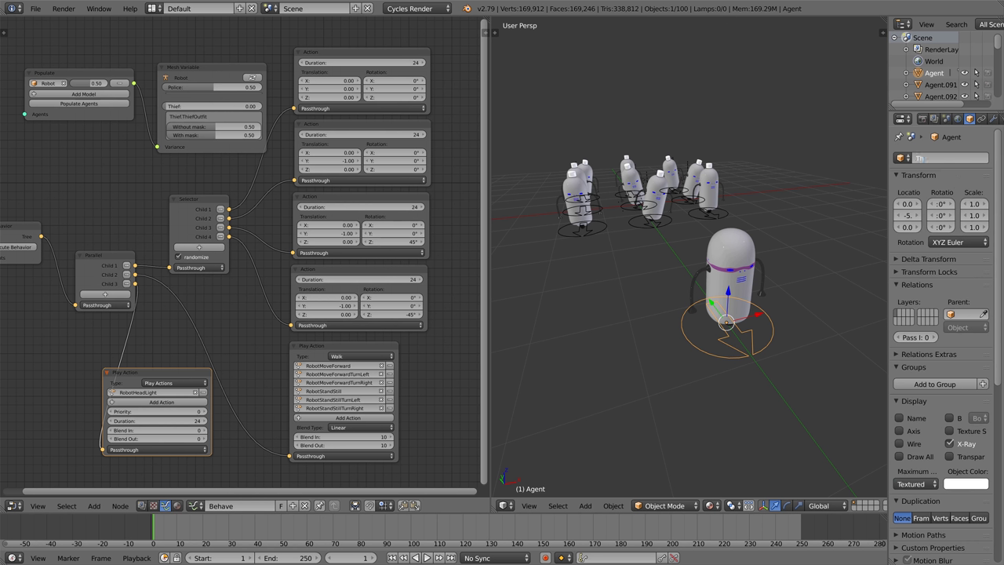
type("ief")
key("Return")
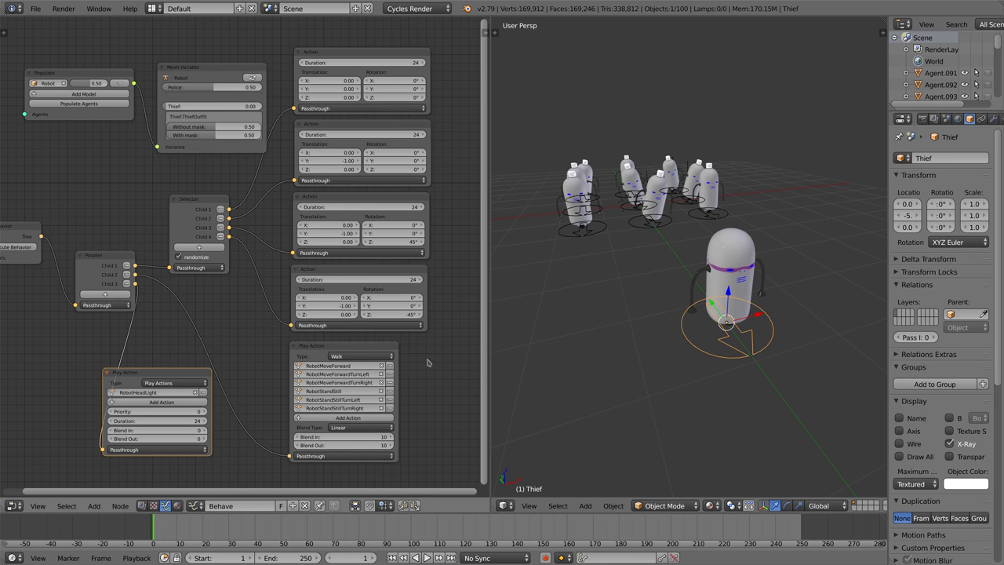
- Add a Check Attribute node to the behaviour tree and position it near the other nodes
scroll(427, 362, "down", 3)
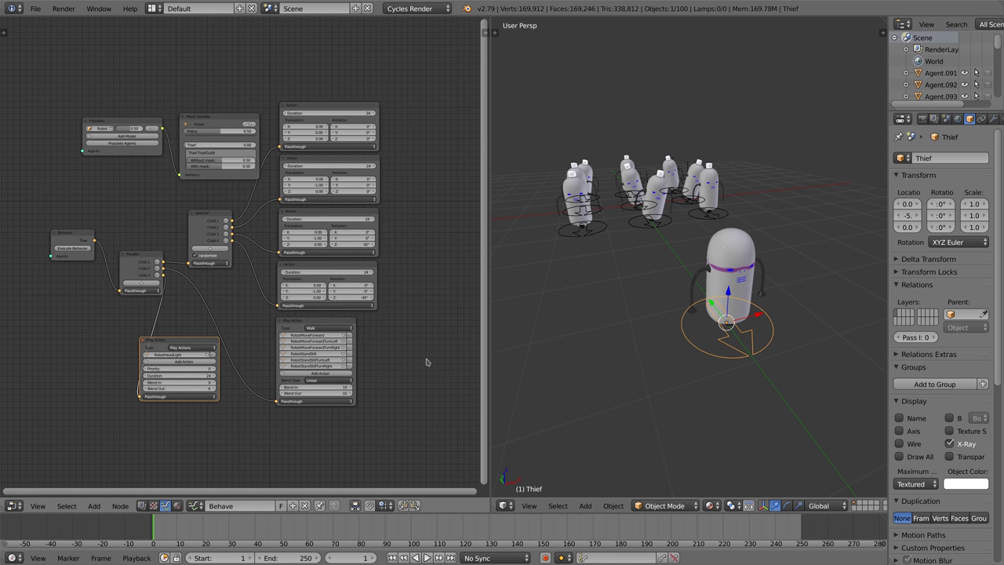
key("shift+a")
mouse_move(421, 387)
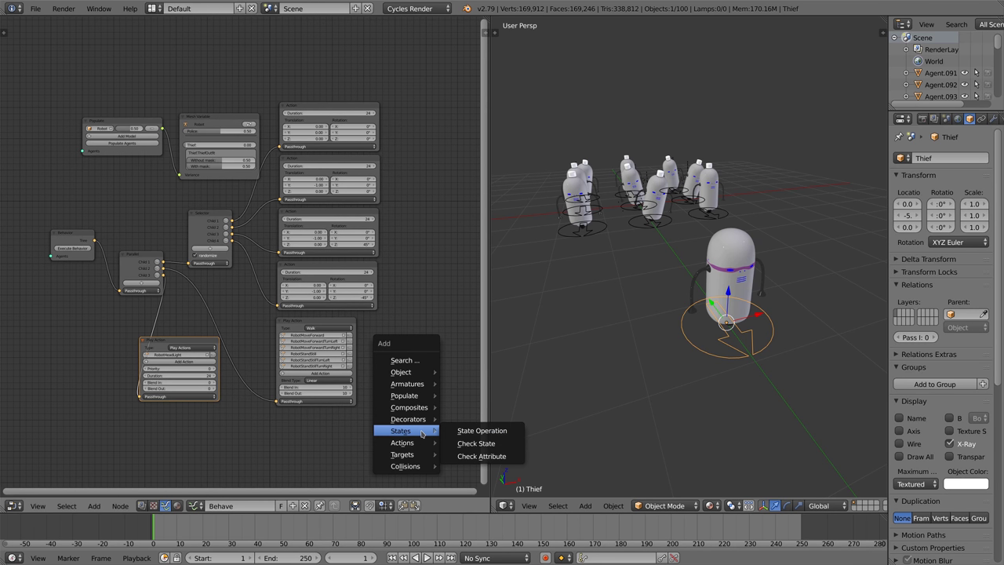
mouse_move(422, 443)
left_click(459, 455)
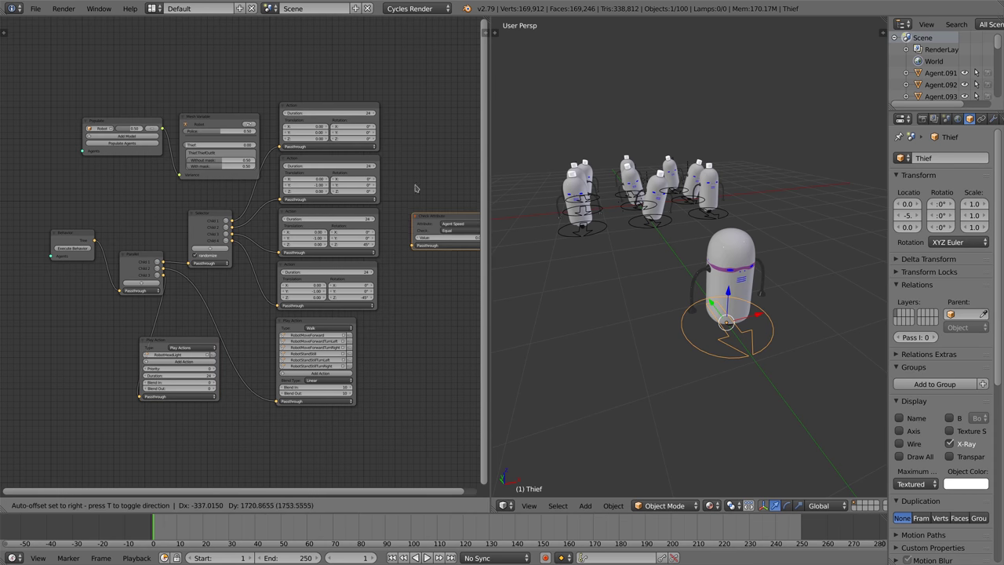
left_click(392, 145)
scroll(459, 186, "up", 4)
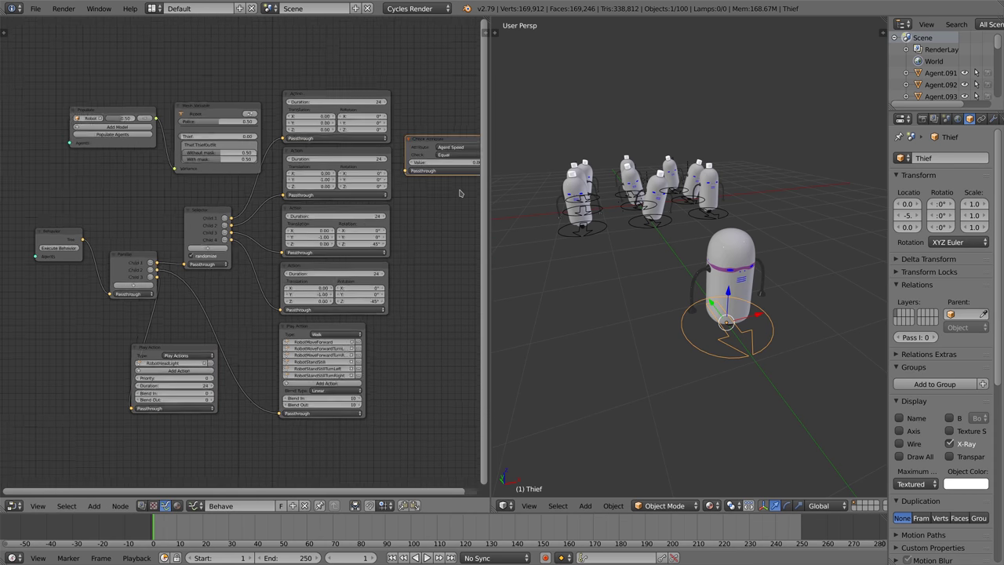
middle_click_drag(459, 185, 302, 186)
middle_click_drag(383, 131, 338, 146)
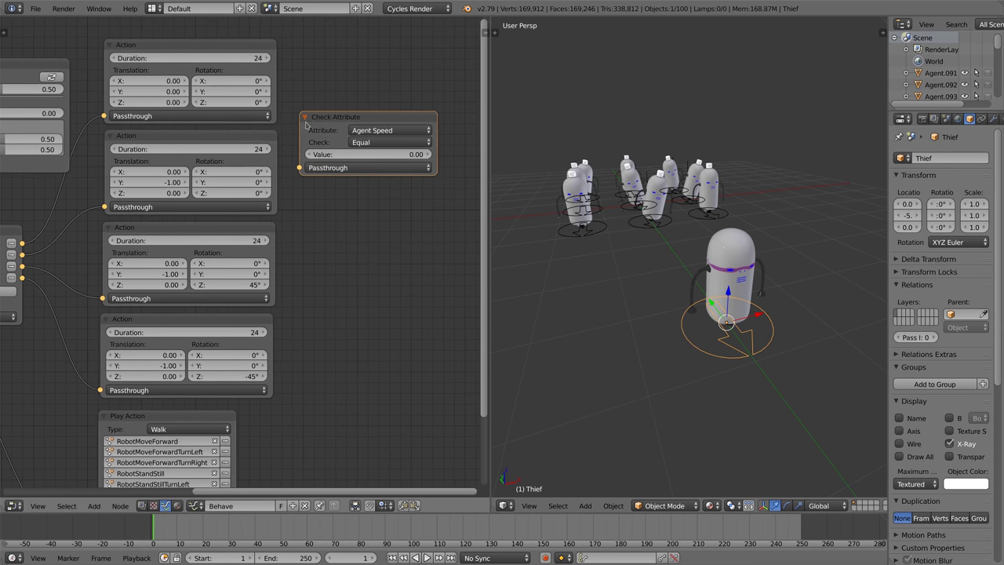
left_click_drag(331, 119, 351, 100)
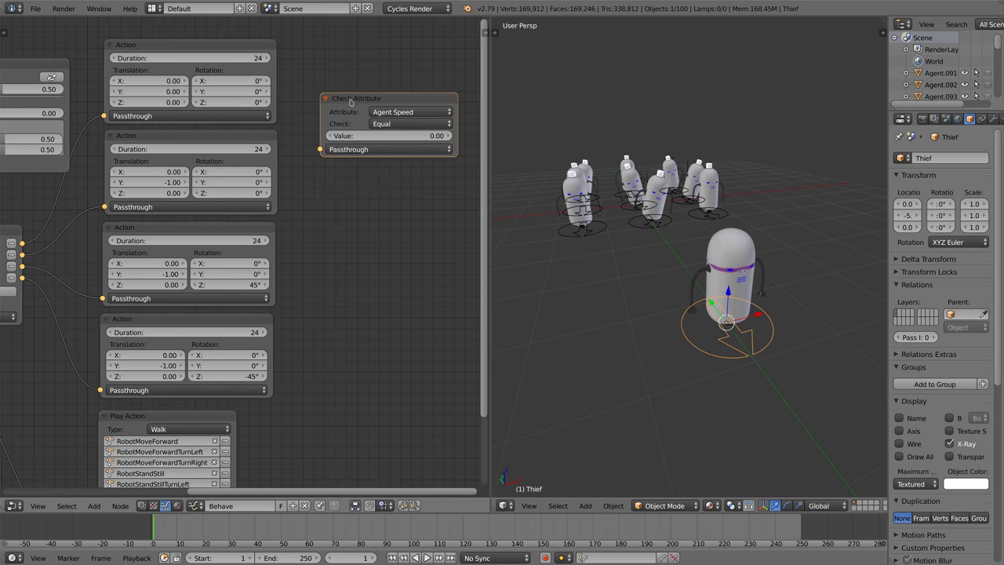
- Set the Check Attribute node to Agent Model, Model Robot, Character Thief
left_click(402, 112)
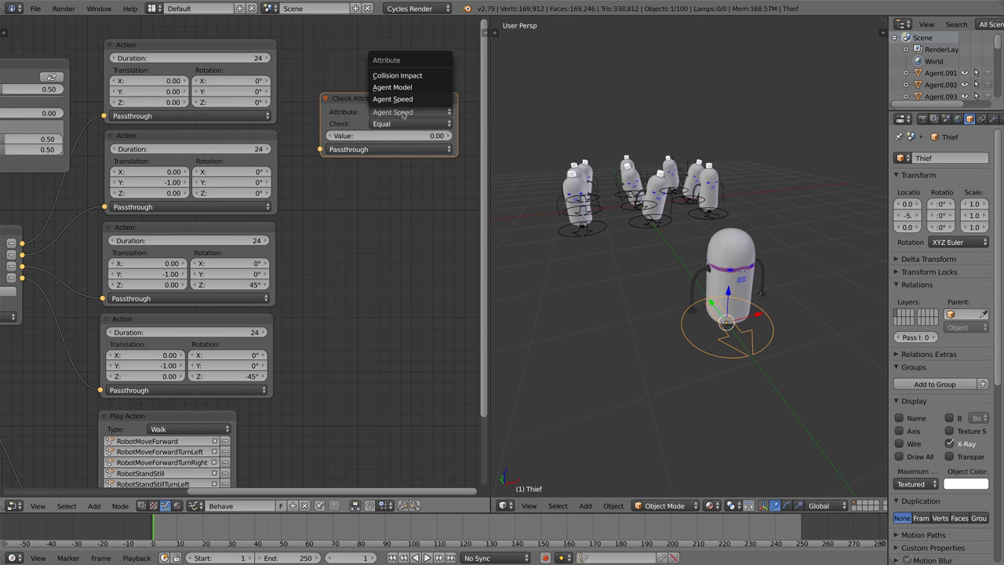
left_click(404, 88)
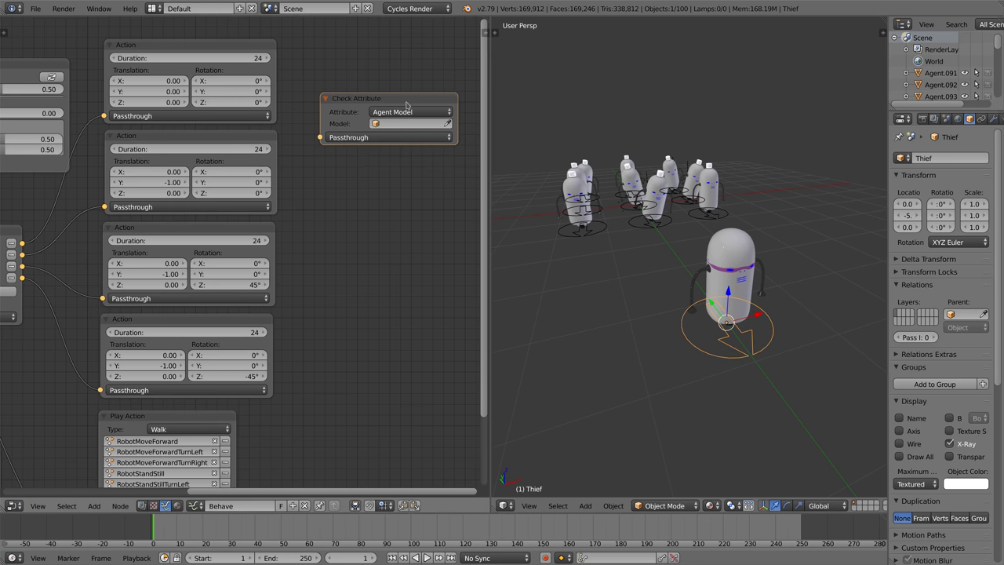
left_click(404, 124)
left_click(403, 139)
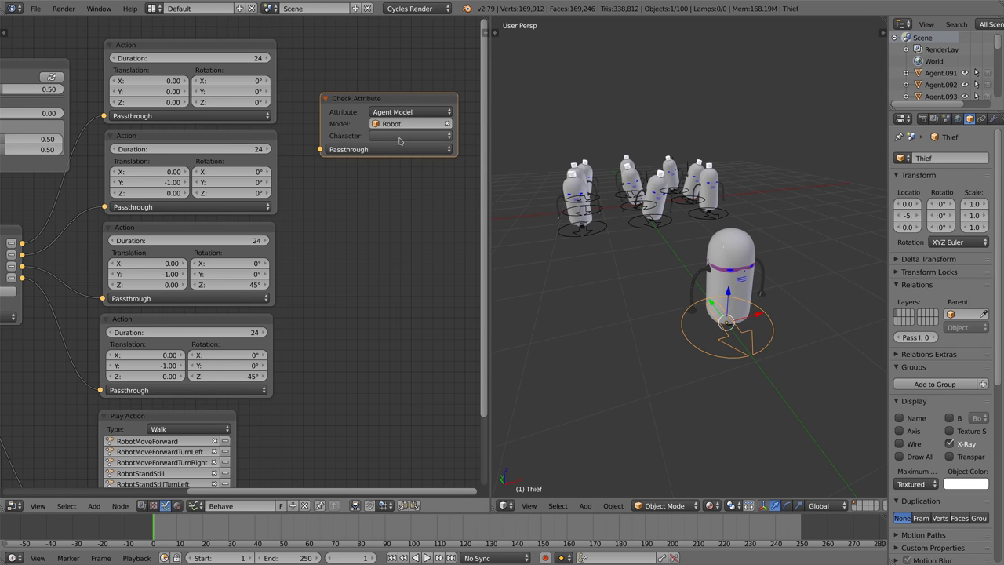
left_click(400, 141)
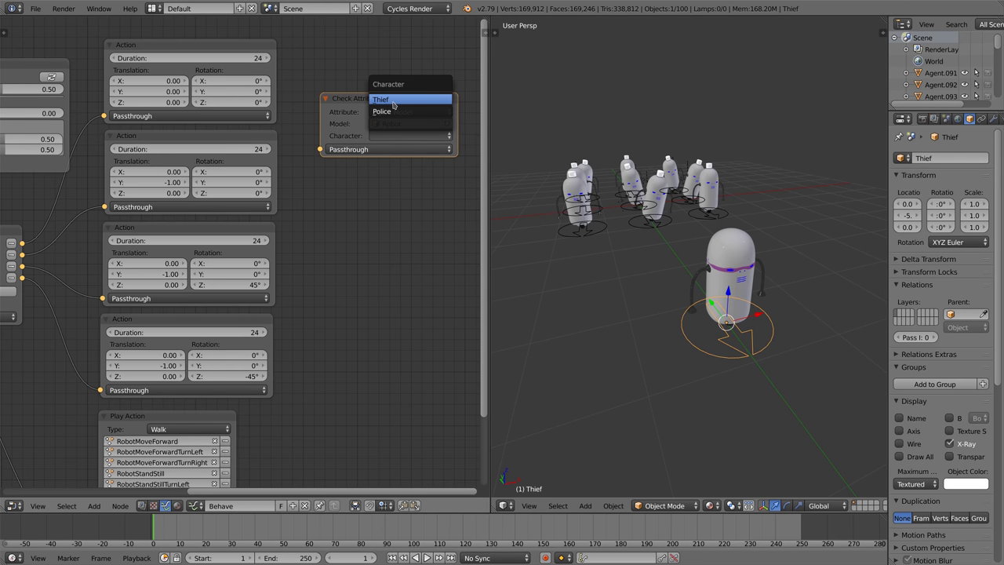
left_click(394, 103)
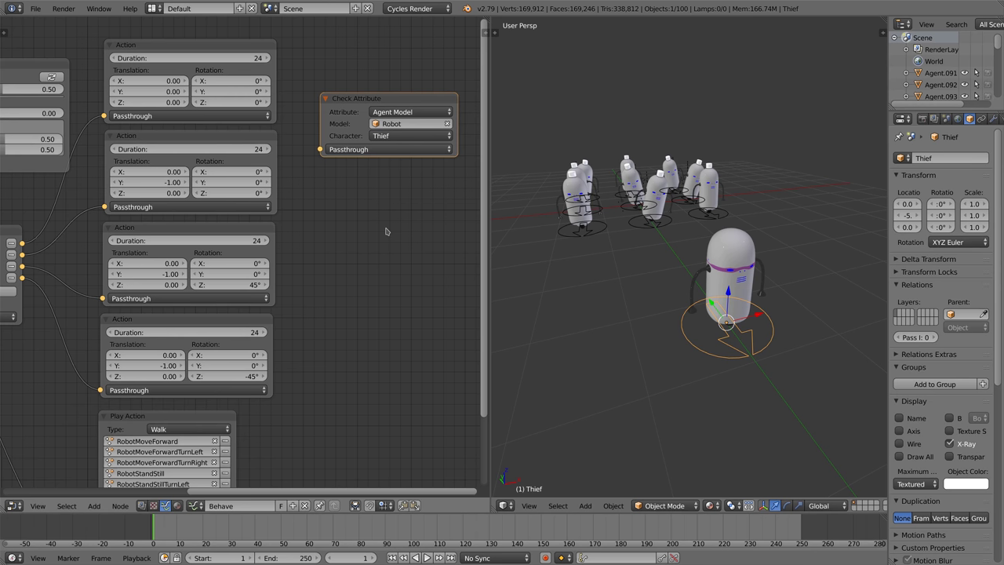
key("shift+a")
mouse_move(387, 229)
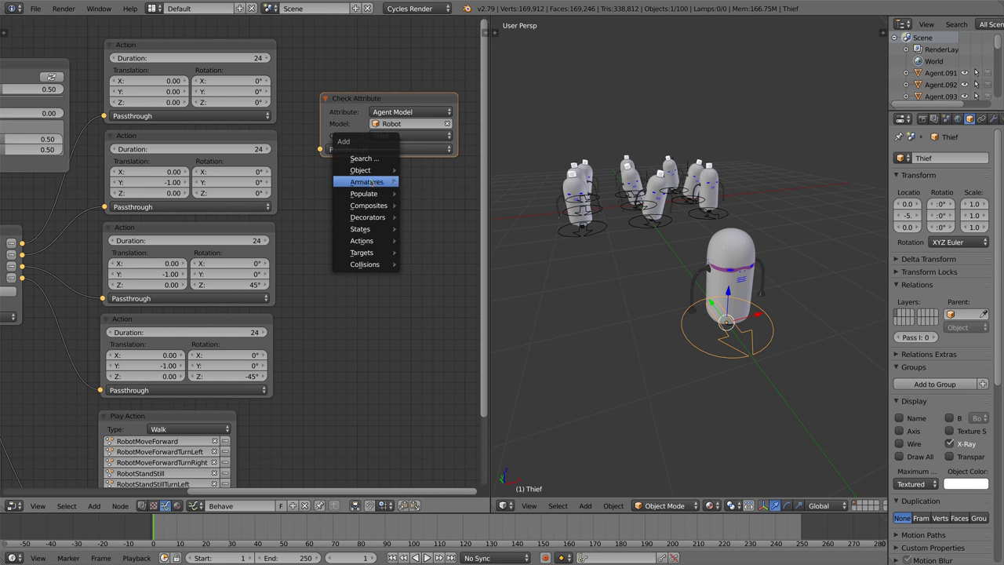
- Add a Conditional decorator node and wire the Check Attribute output into its condition input
mouse_move(365, 194)
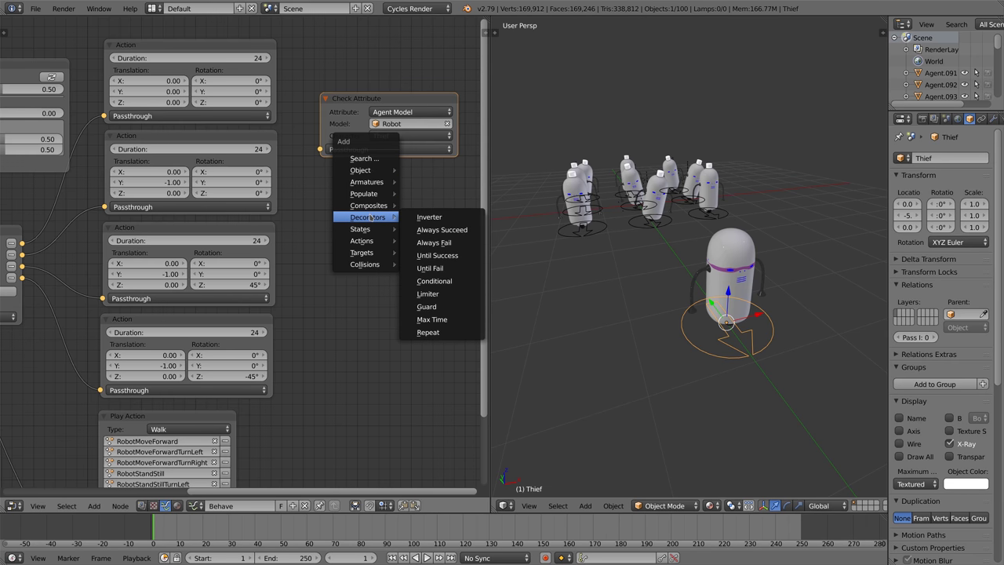
left_click(434, 281)
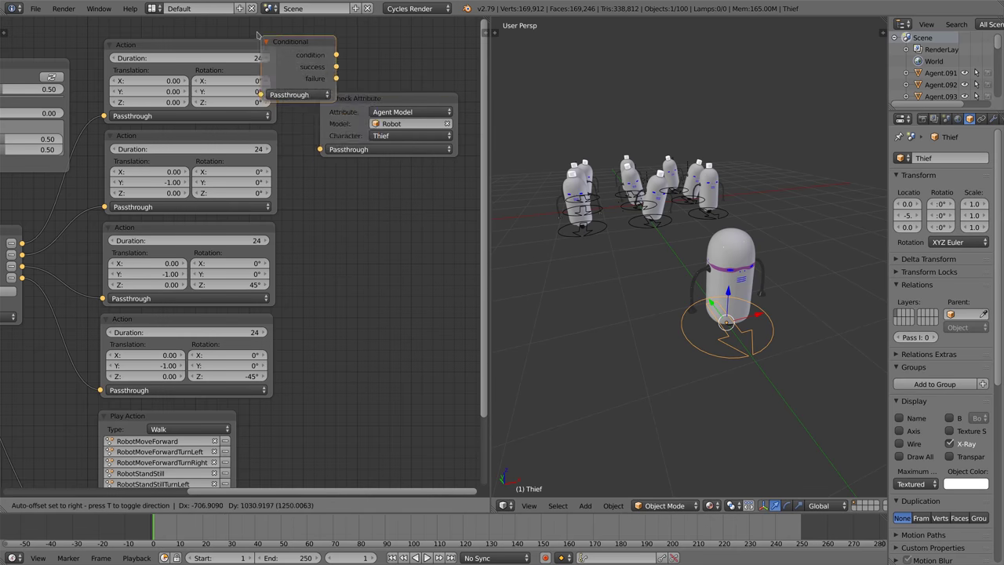
left_click(306, 217)
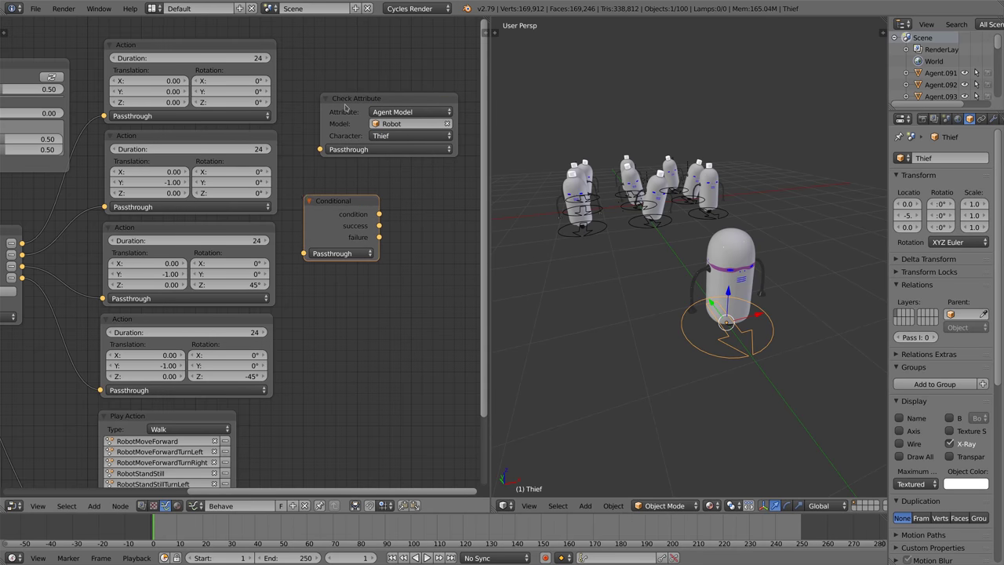
left_click_drag(345, 104, 434, 142)
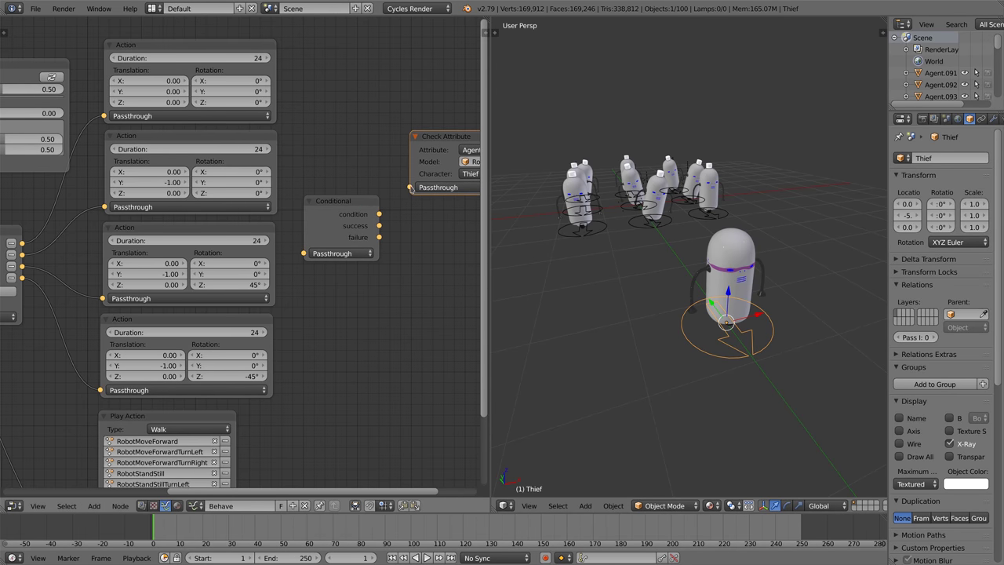
left_click_drag(410, 187, 379, 214)
middle_click_drag(37, 351, 77, 328)
scroll(79, 331, "down", 2)
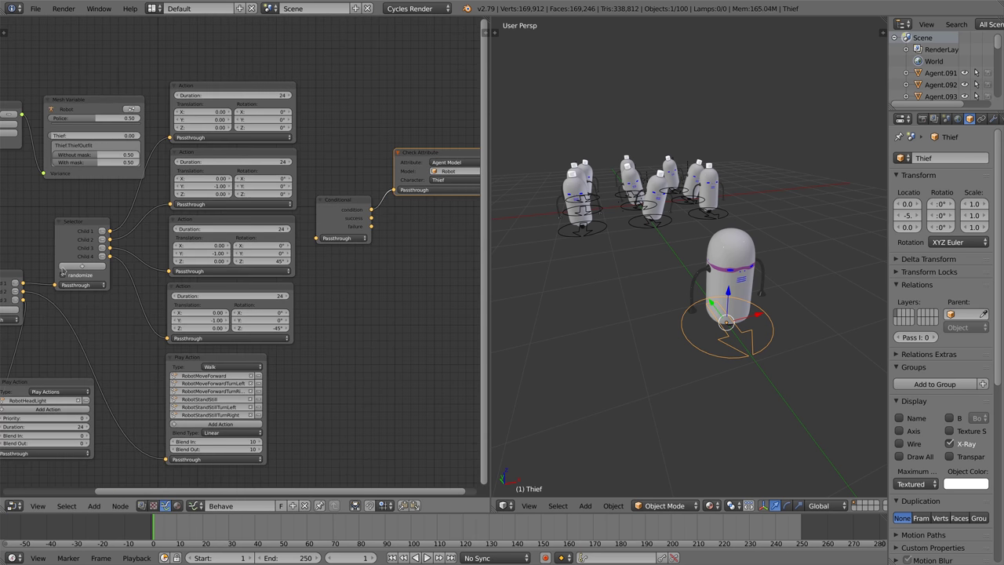
left_click(76, 234)
- Move the Selector and four Action nodes, then link Conditional success to Selector and Parallel Child 1 to Conditional
left_click(243, 88, "shift")
left_click(233, 153, "shift")
left_click(229, 218, "shift")
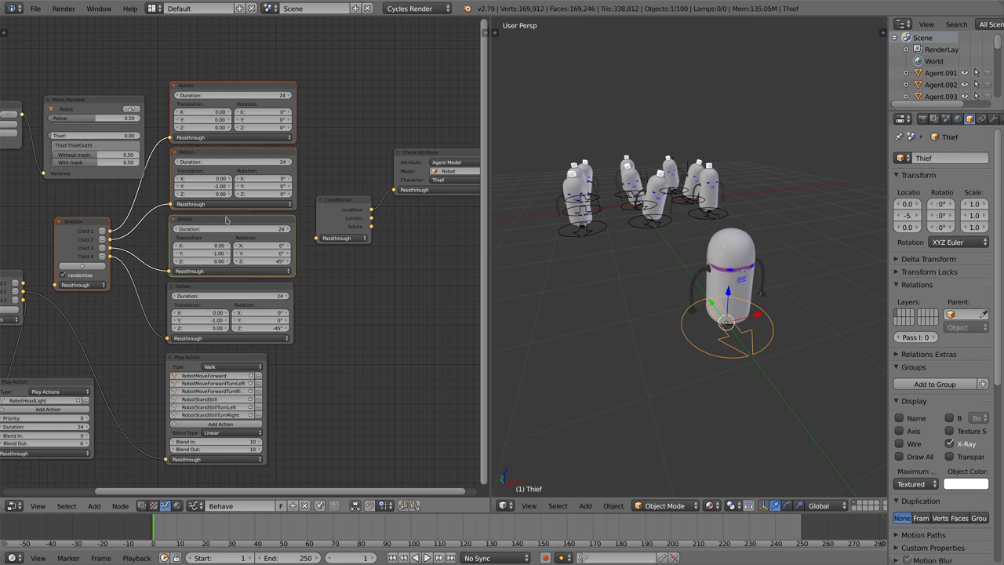
left_click(229, 288, "shift")
key("g")
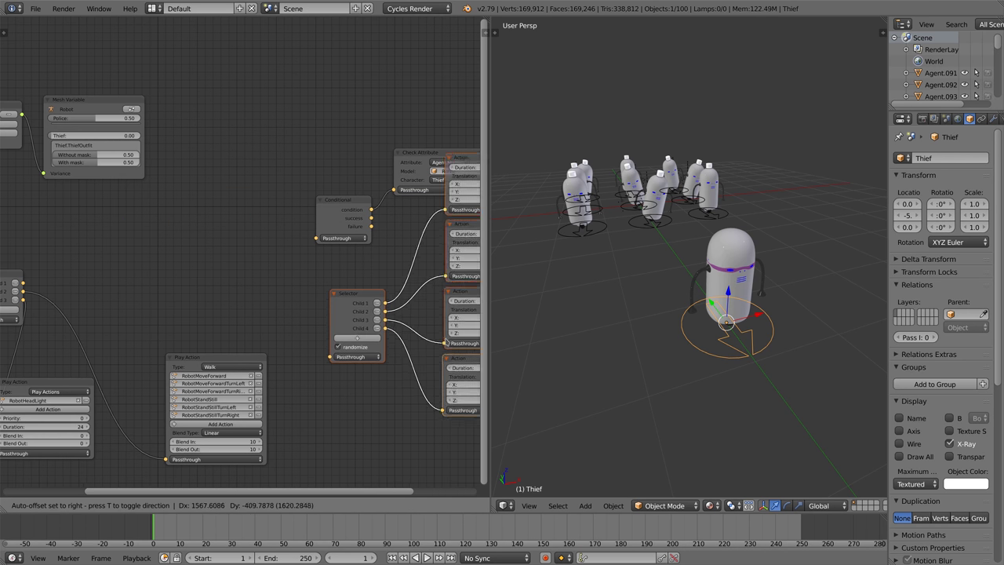
left_click(44, 261)
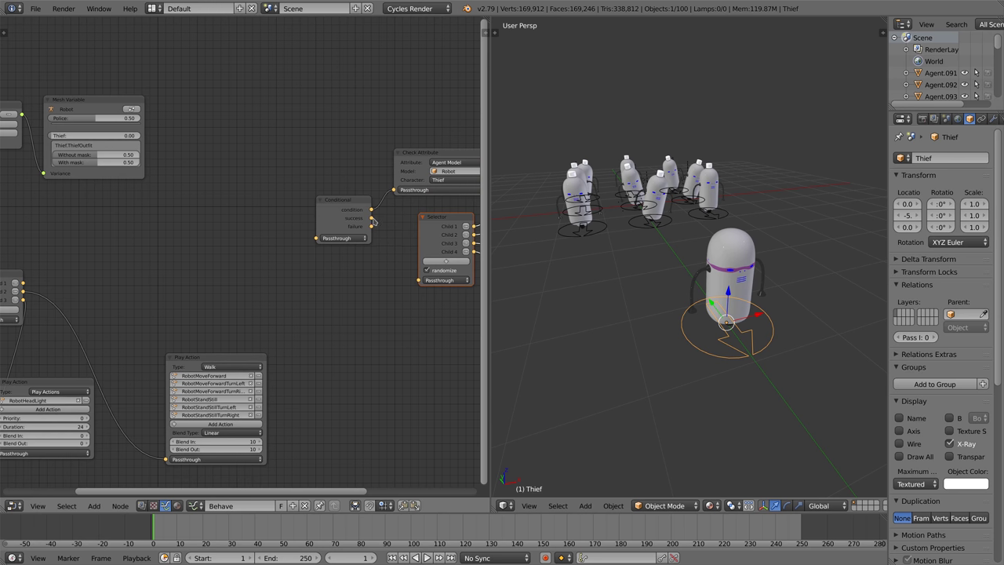
left_click_drag(373, 219, 417, 280)
left_click_drag(23, 282, 316, 238)
- Box-select the seven right-hand nodes and shift them left to tidy the tree
scroll(380, 329, "down", 4)
key("b")
left_click_drag(267, 139, 474, 328)
key("g")
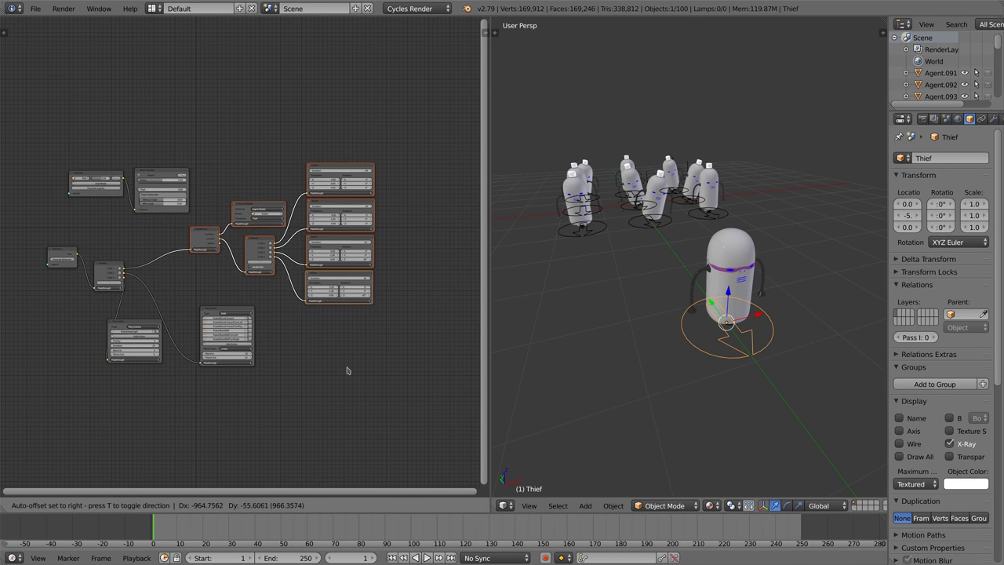
left_click(345, 372)
scroll(265, 340, "up", 5)
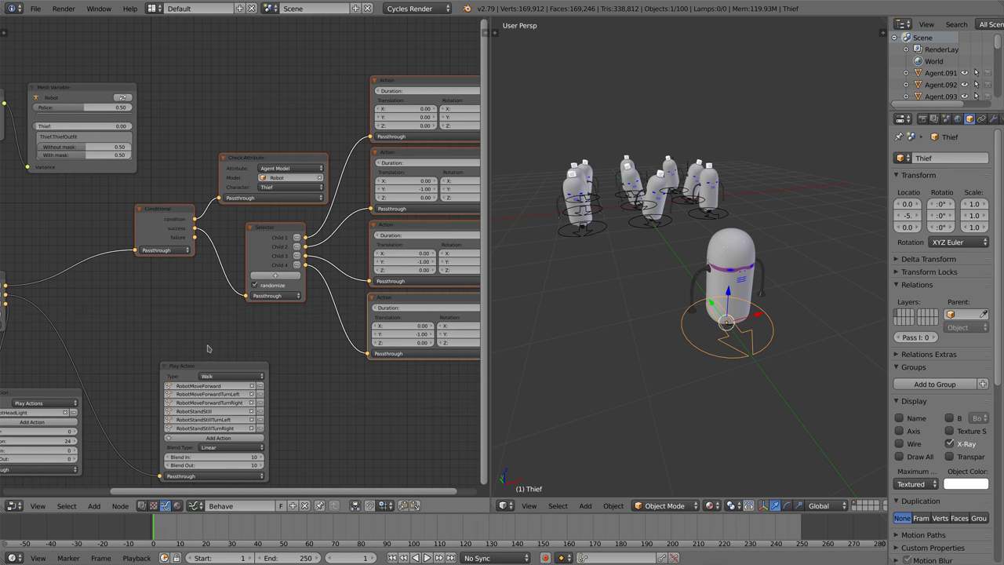
middle_click_drag(207, 344, 331, 330)
middle_click_drag(161, 305, 218, 297)
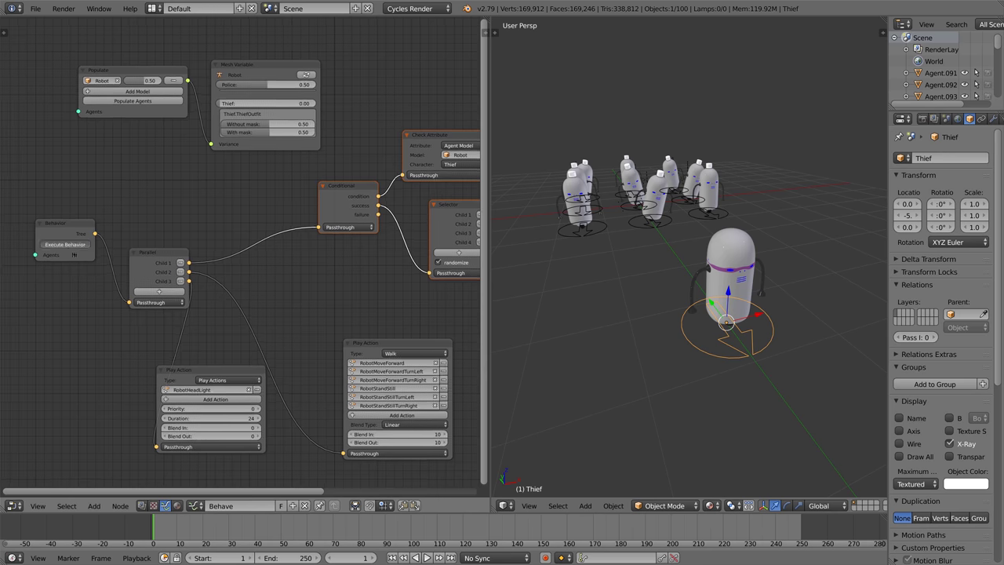
- Execute the behaviour, play the animation to check the Thief, then rewind to frame 0
left_click(72, 248)
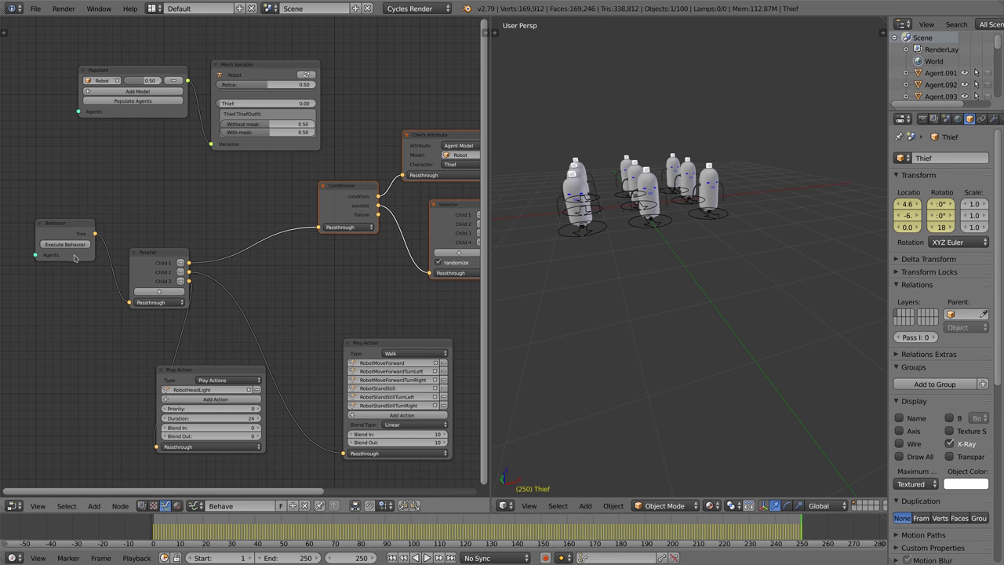
key("alt+a")
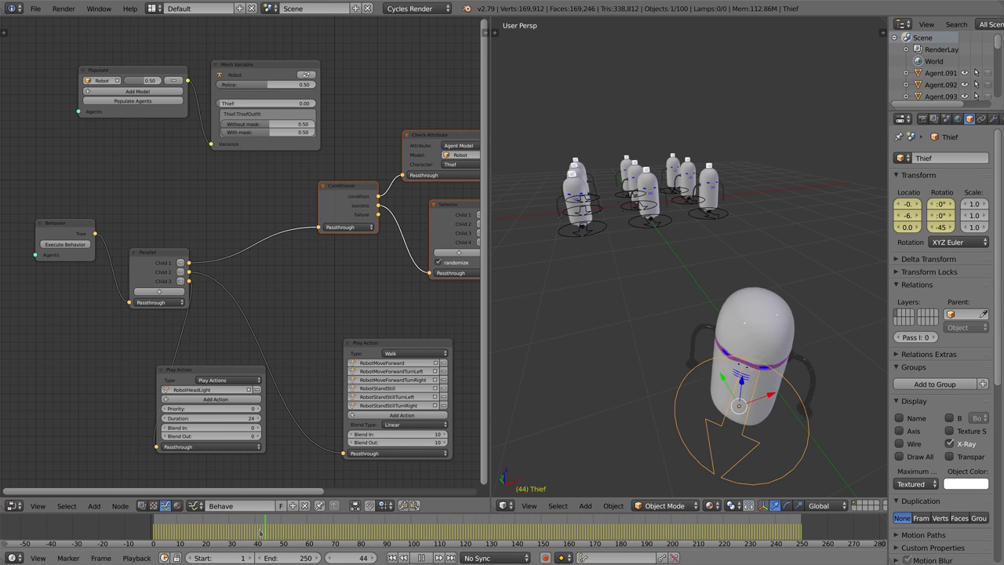
left_click_drag(259, 533, 128, 533)
key("alt+a")
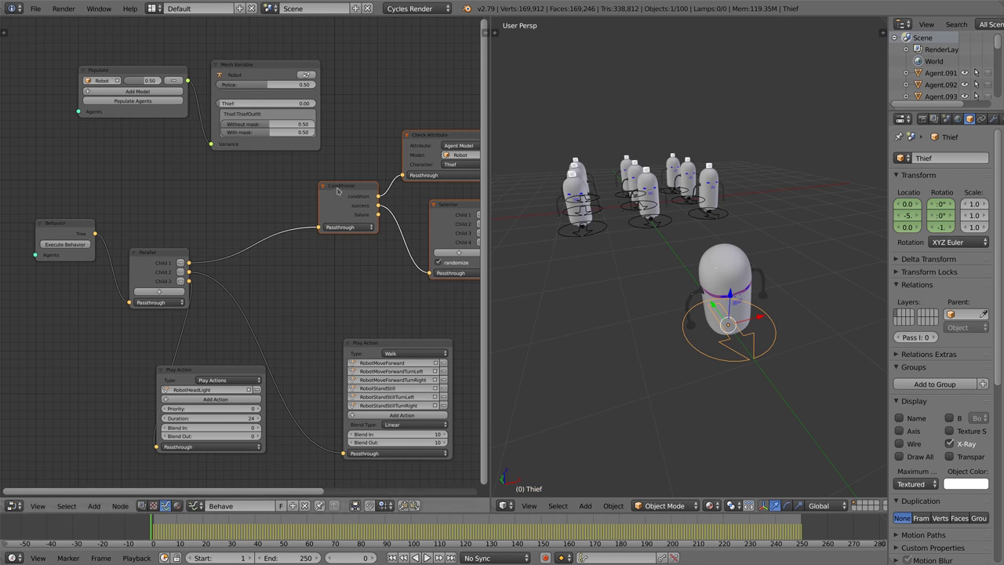
- Collapse the Walk and head-light Play Action nodes, line them up, and move the Conditional closer to Parallel
middle_click_drag(409, 204, 325, 236)
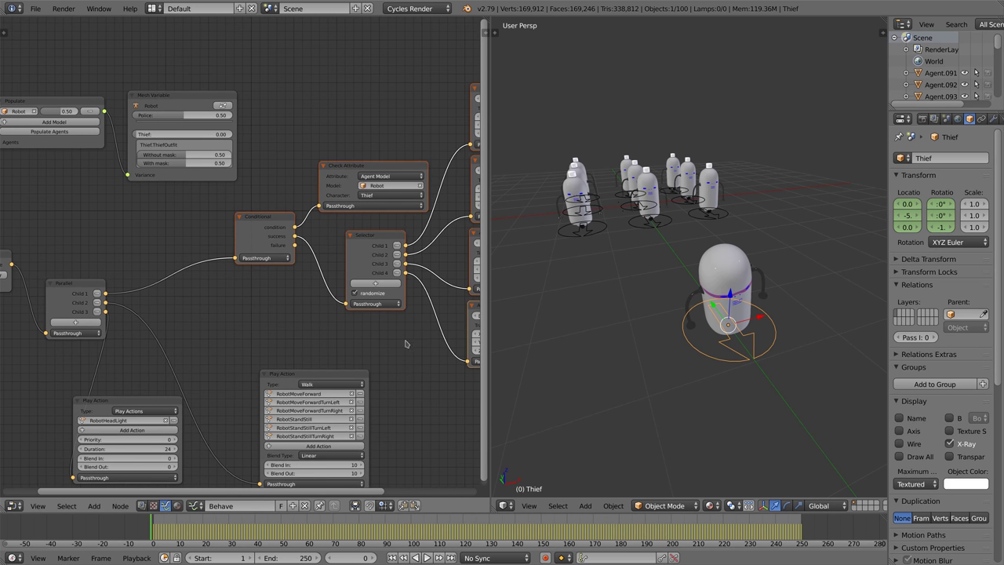
scroll(406, 343, "down", 2)
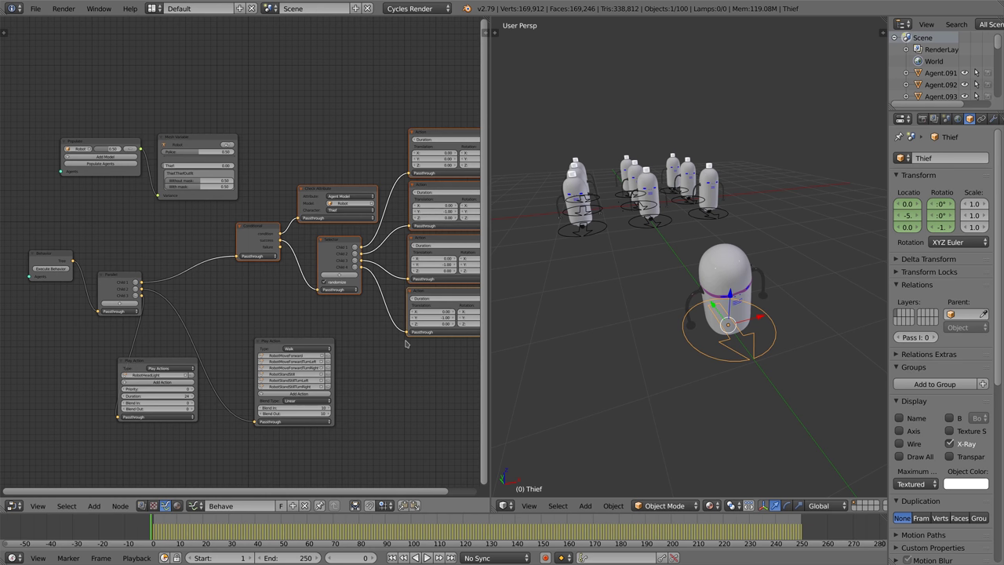
left_click(279, 346)
key("h")
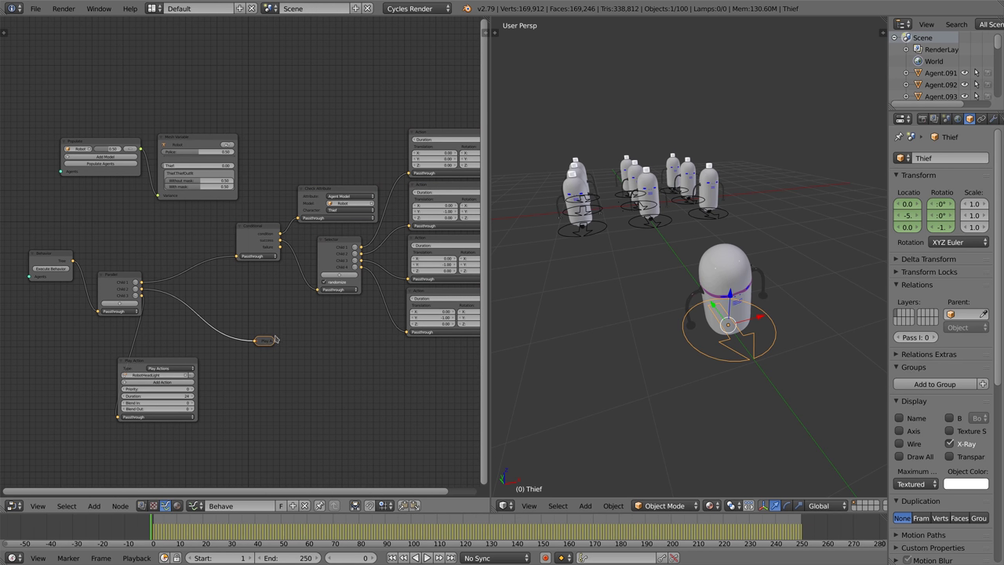
left_click_drag(275, 342, 175, 342)
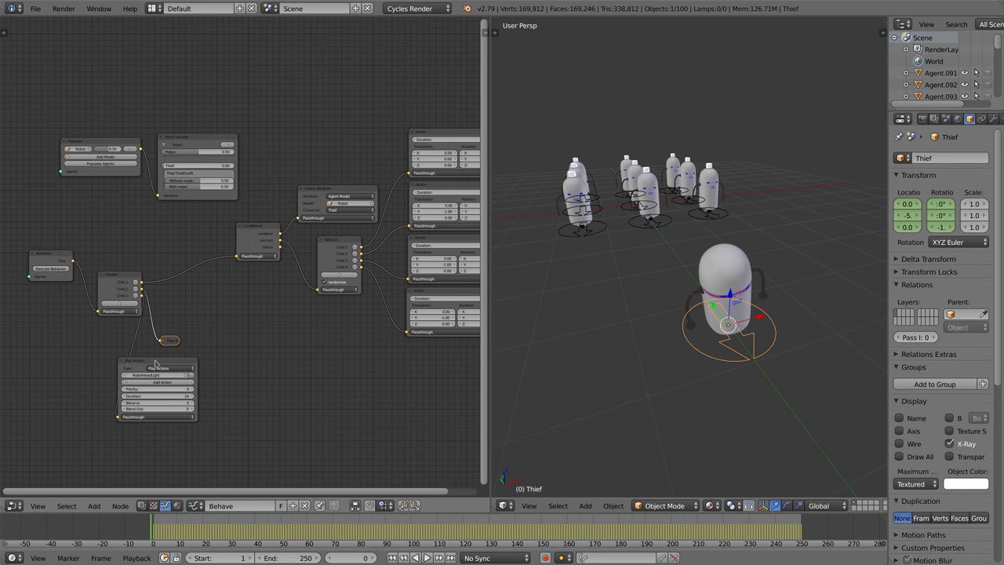
left_click(156, 363)
key("h")
left_click_drag(131, 366, 182, 364)
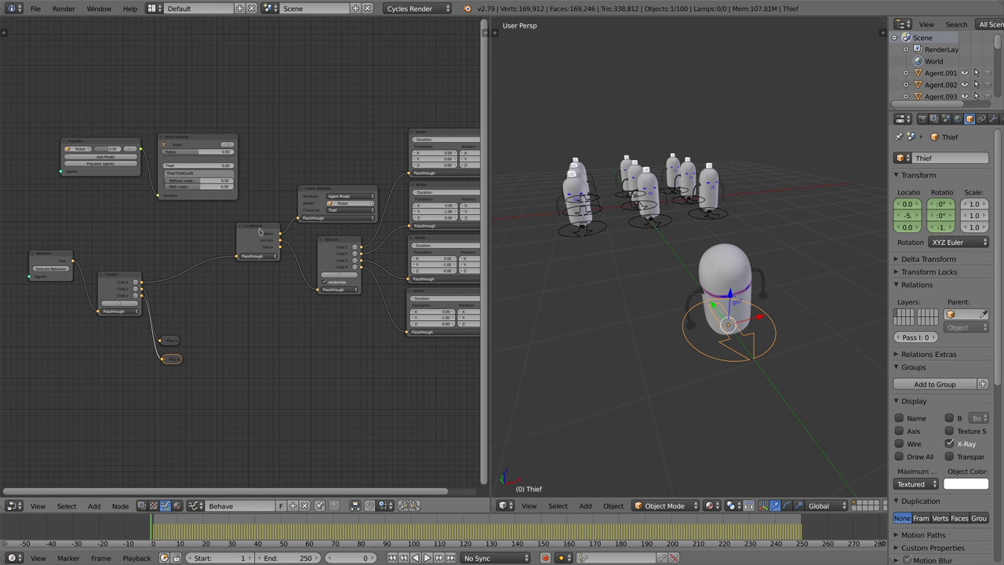
left_click_drag(259, 231, 196, 239)
- Add a Lock Target node below the tree and widen it
key("shift+a")
mouse_move(287, 362)
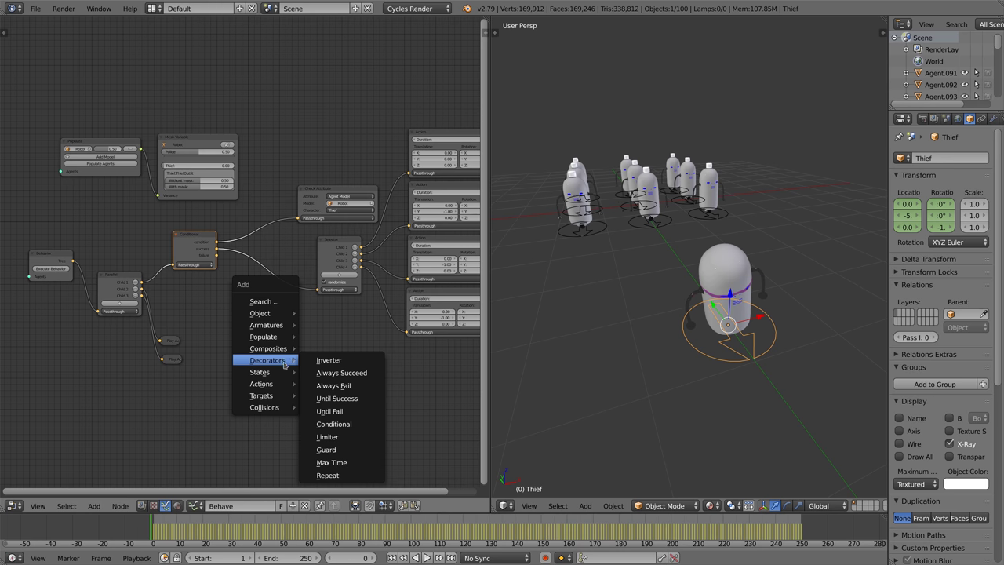
mouse_move(283, 399)
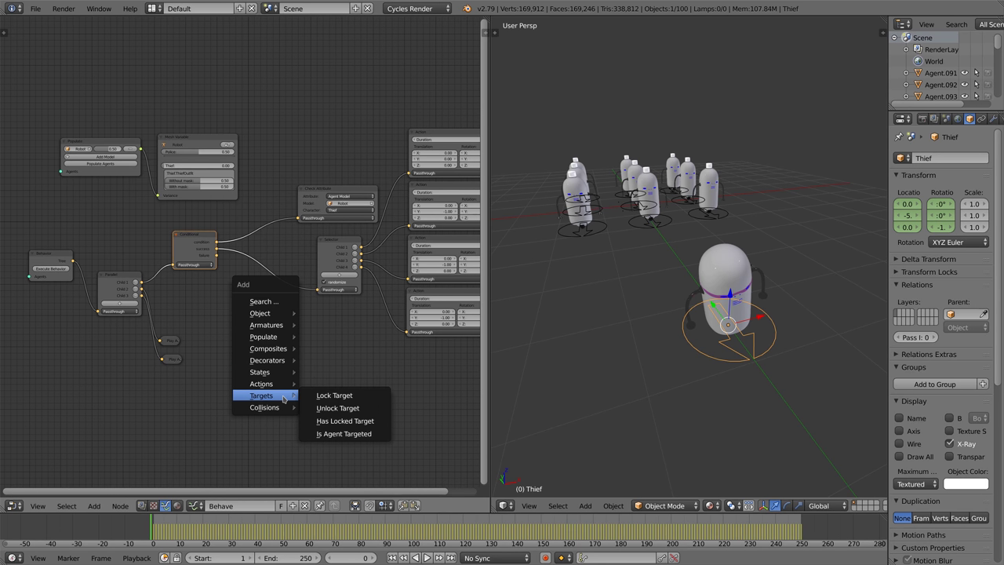
left_click(324, 397)
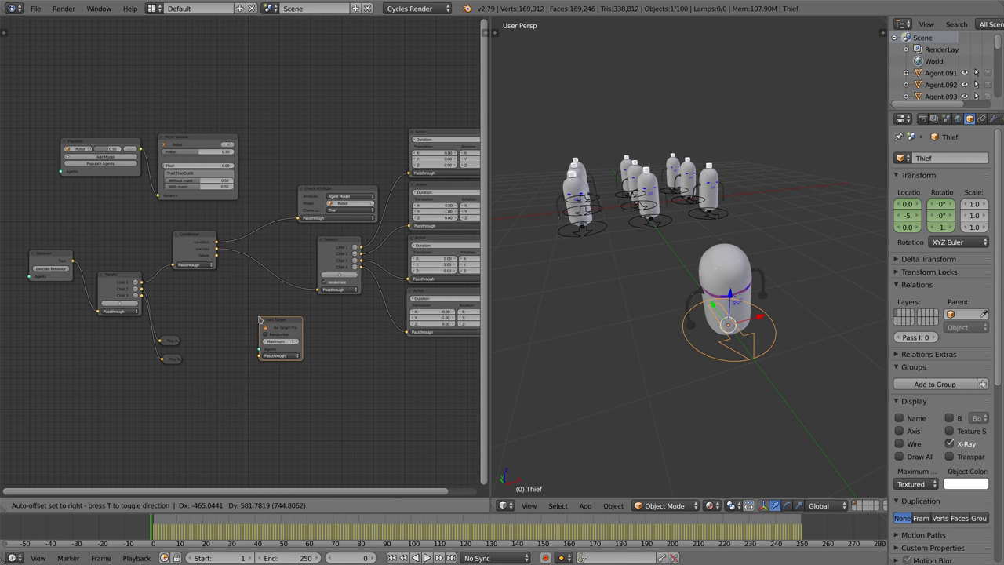
left_click(273, 329)
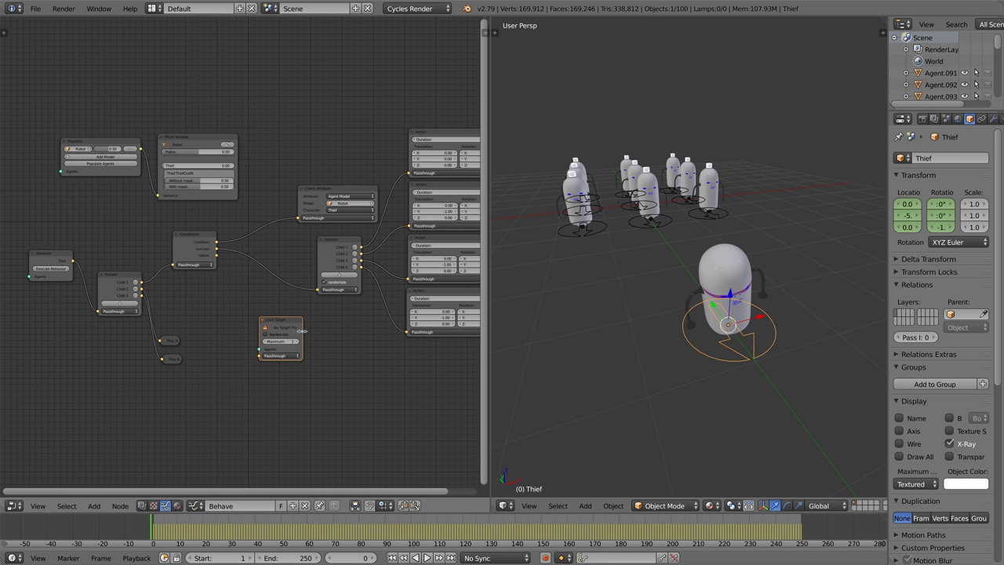
left_click_drag(302, 331, 331, 331)
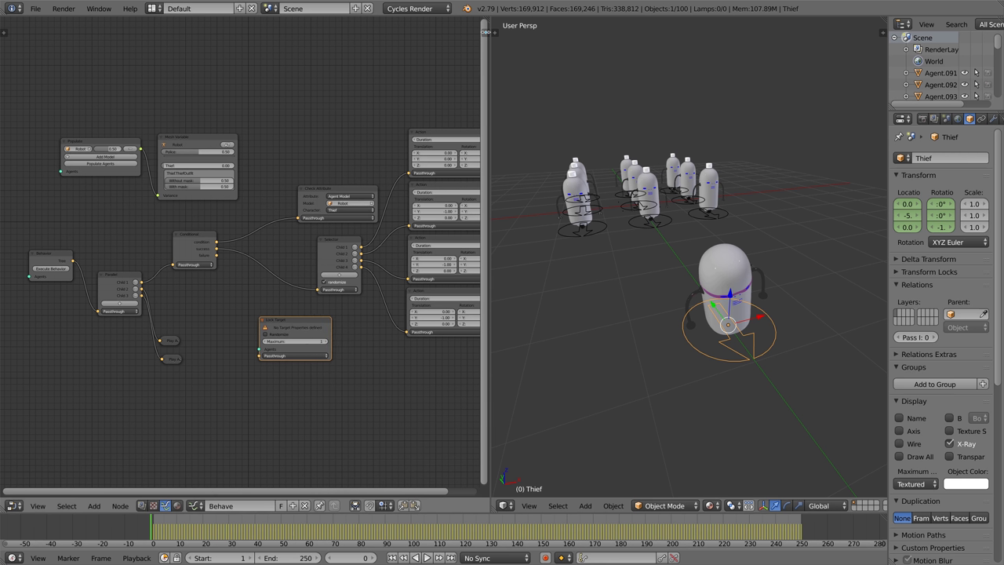
- Add a target property named Target from the CrowdSim Target Properties sidebar panel
key("n")
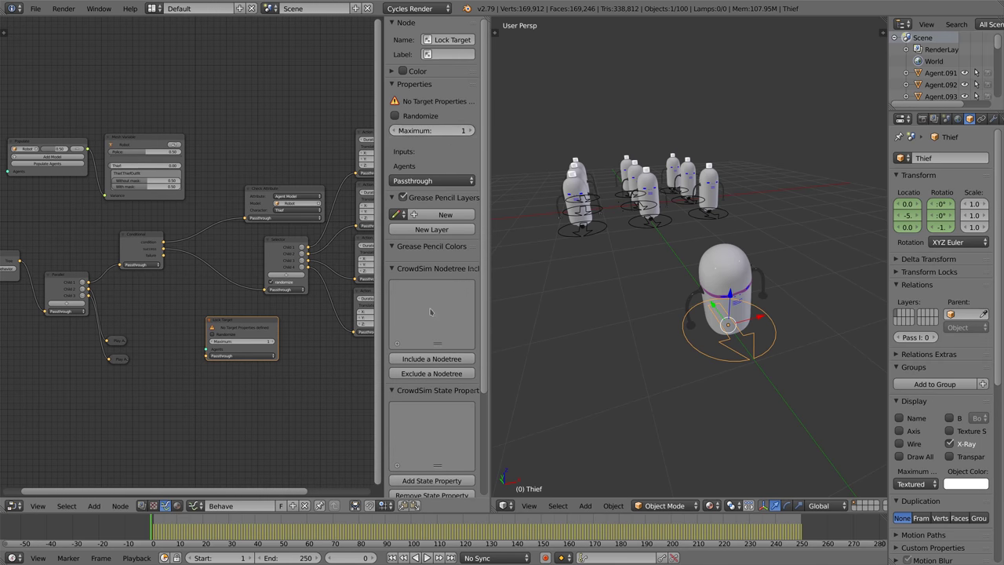
scroll(487, 339, "down", 4)
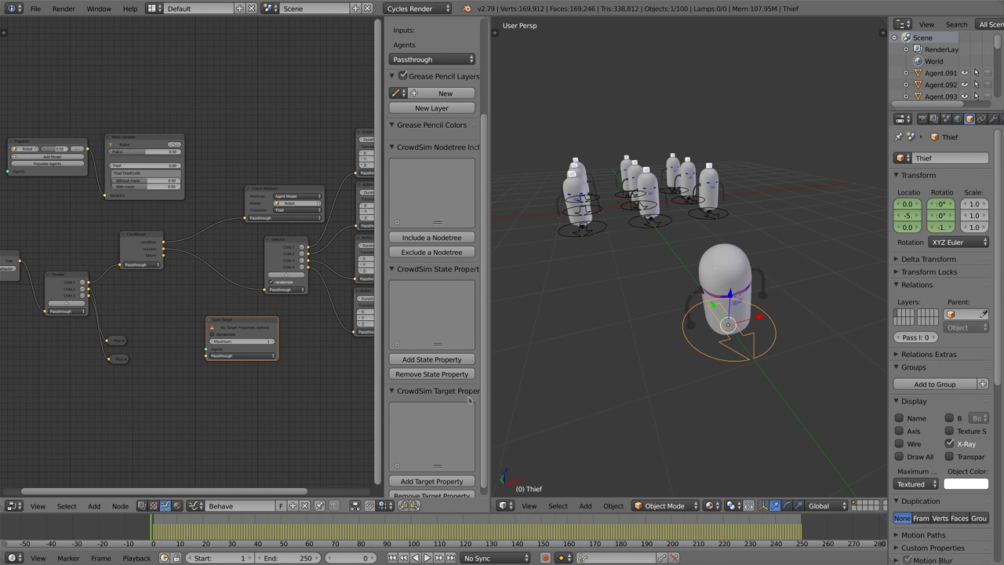
left_click(445, 478)
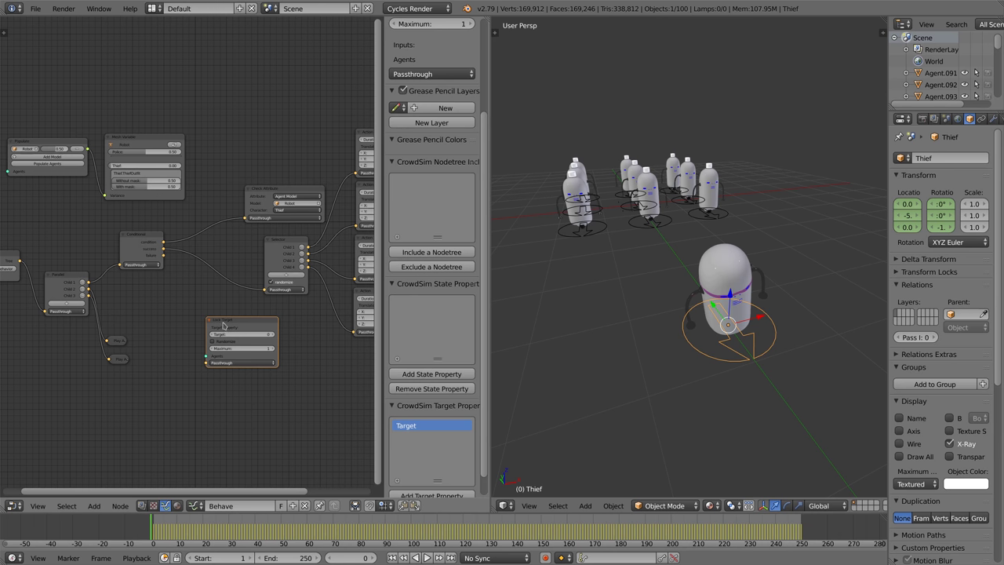
left_click_drag(223, 325, 252, 328)
- Add an Object Selector picking objects by the name Thief and feed it into Lock Target's agents
key("shift+a")
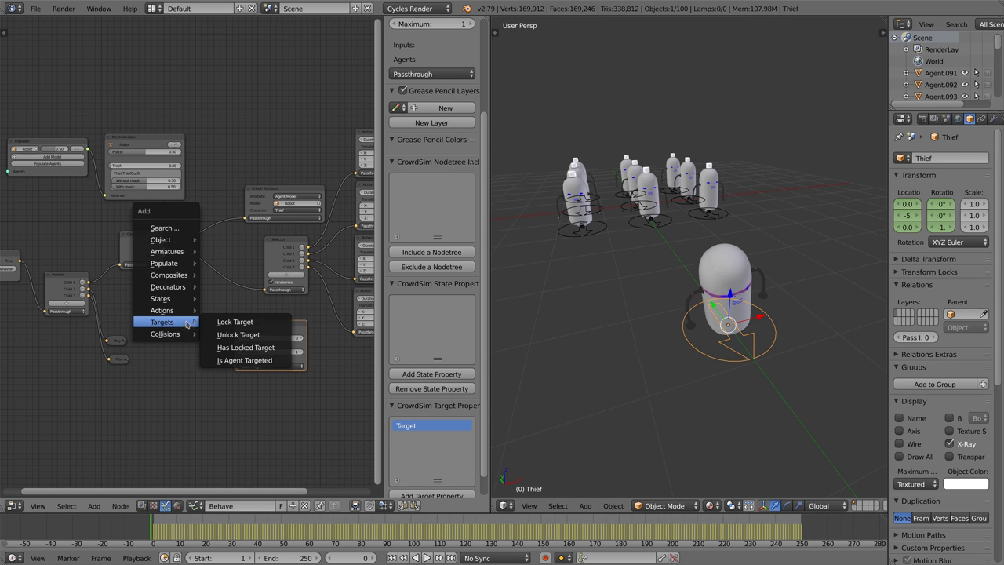
mouse_move(172, 239)
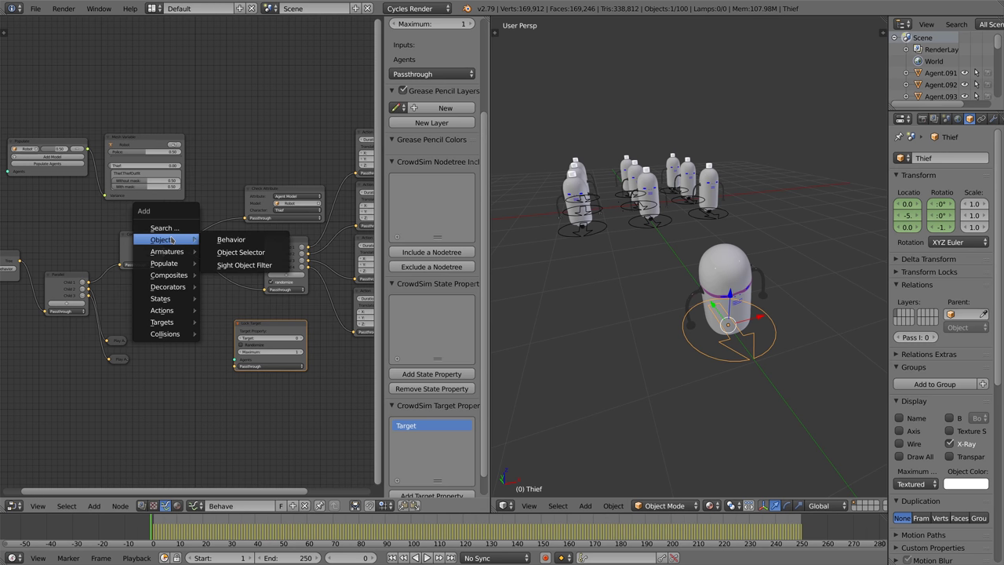
left_click(239, 252)
left_click(185, 336)
left_click(181, 338)
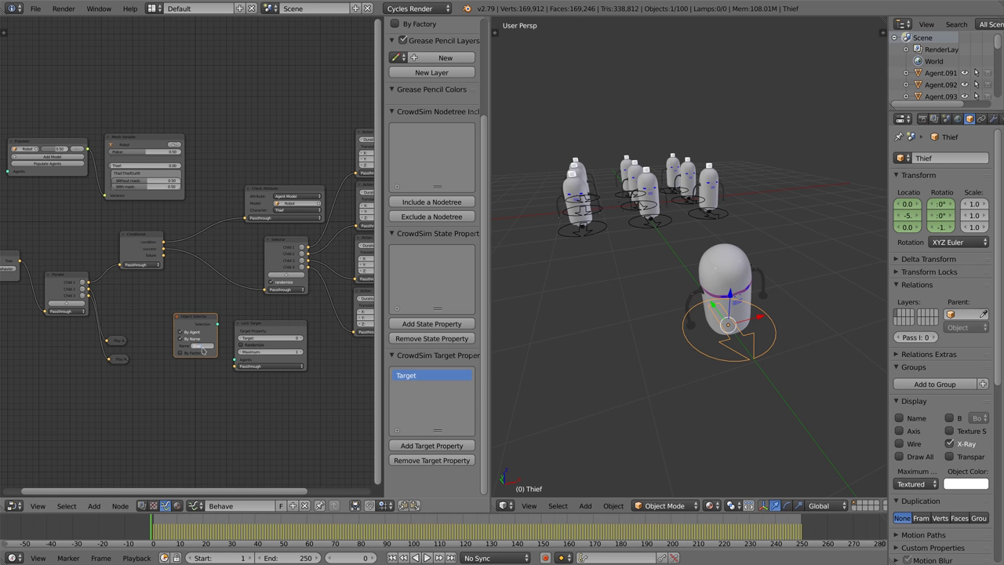
left_click_drag(218, 324, 235, 360)
left_click_drag(197, 317, 220, 313)
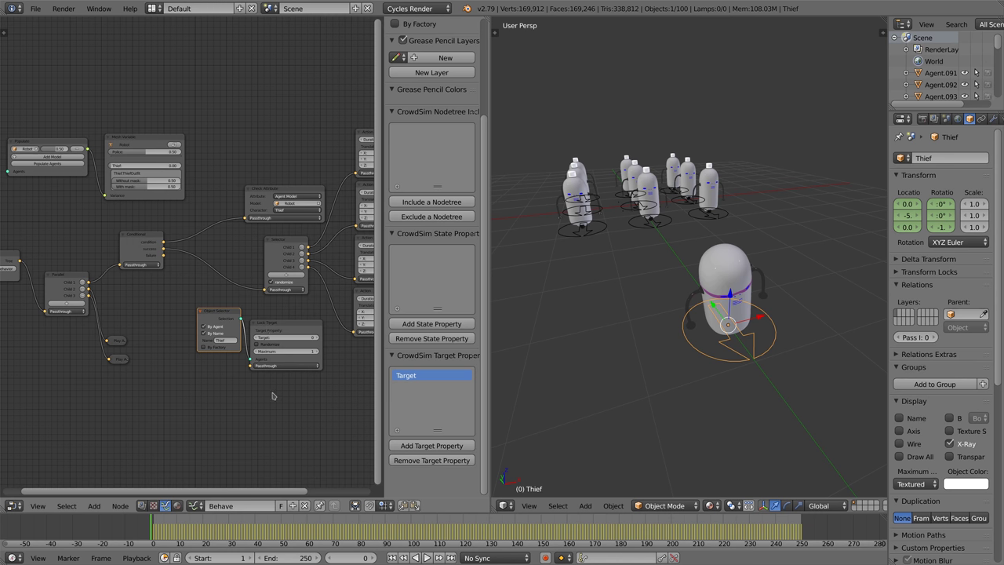
- Set the Lock Target node's Maximum value to 111
left_click(265, 352)
type("111")
key("Return")
key("shift+a")
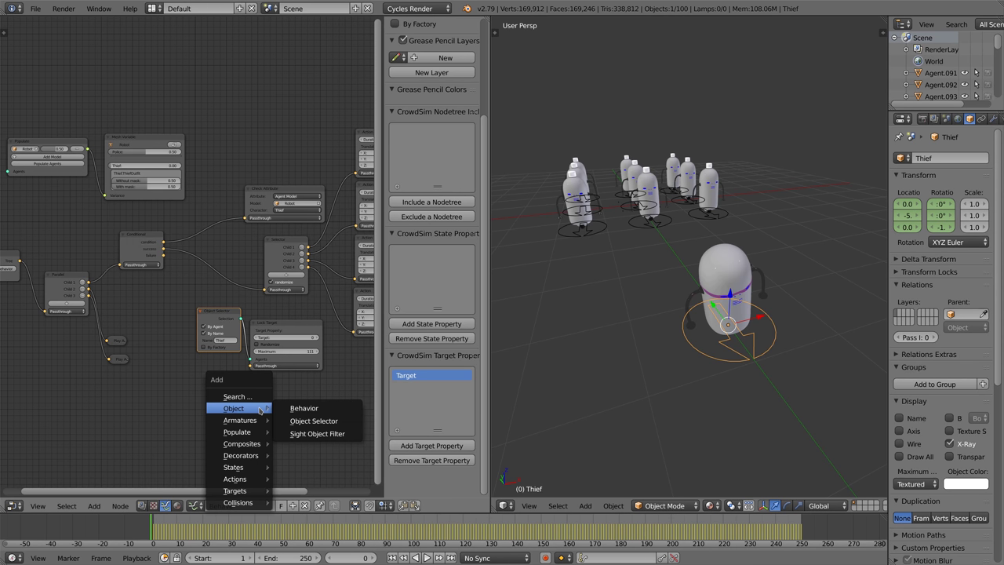
- Add a Navigate action node below Lock Target and widen it so its fields are readable
mouse_move(258, 435)
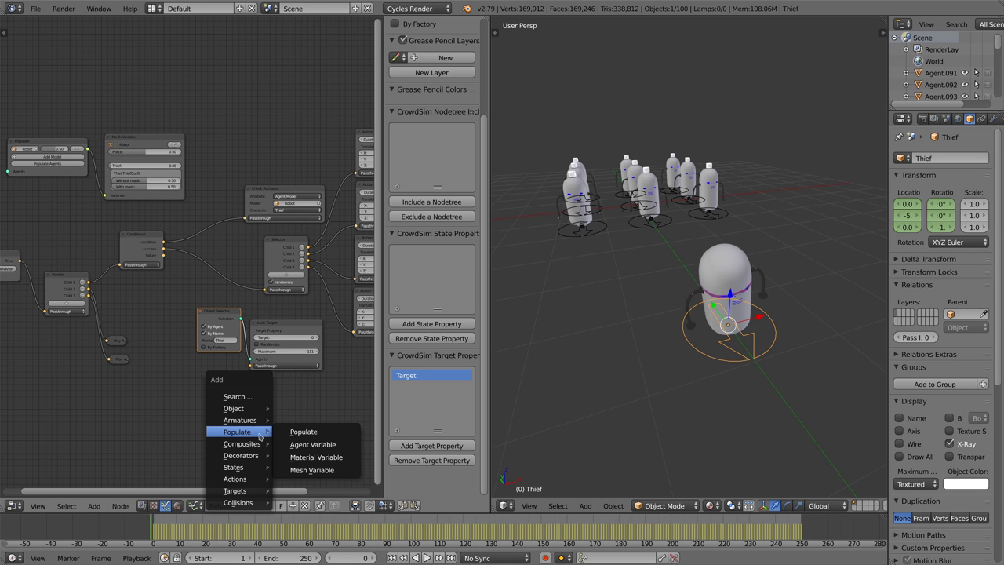
mouse_move(254, 480)
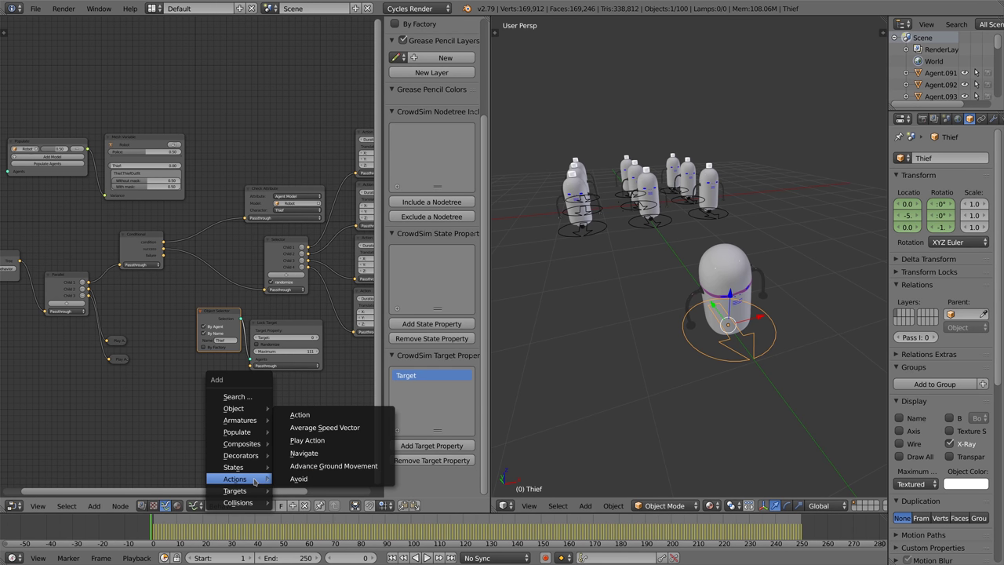
left_click(320, 454)
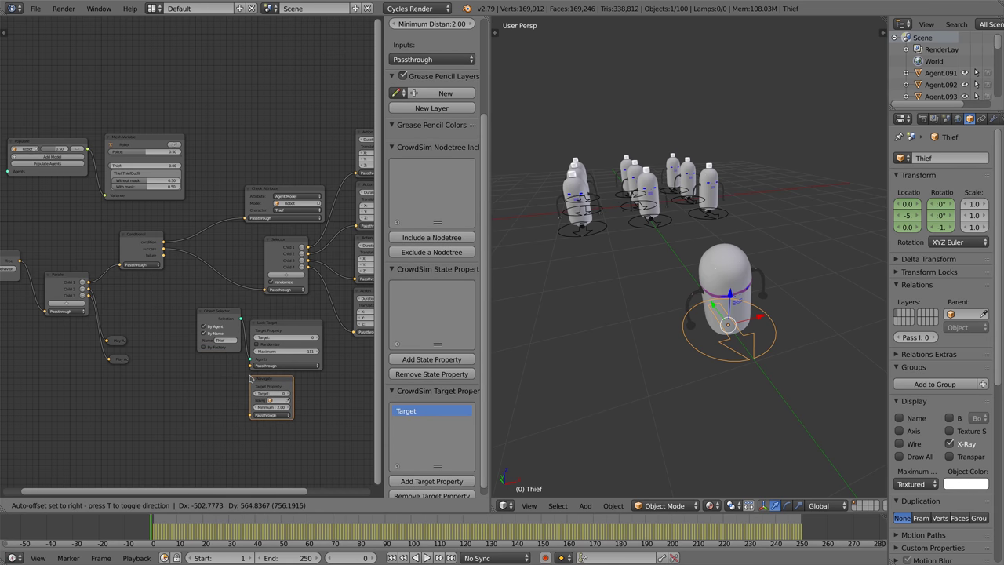
left_click(253, 379)
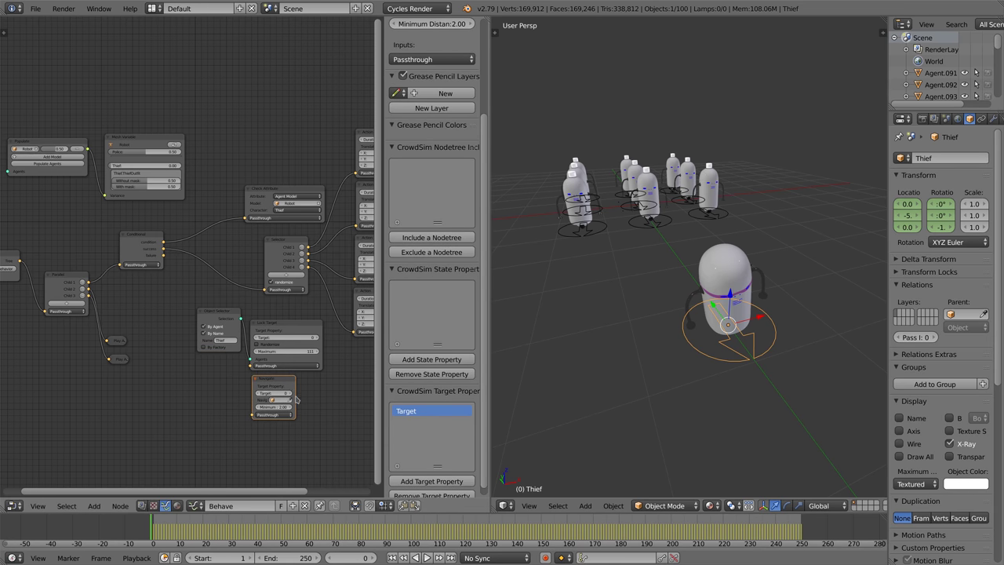
left_click_drag(296, 398, 345, 397)
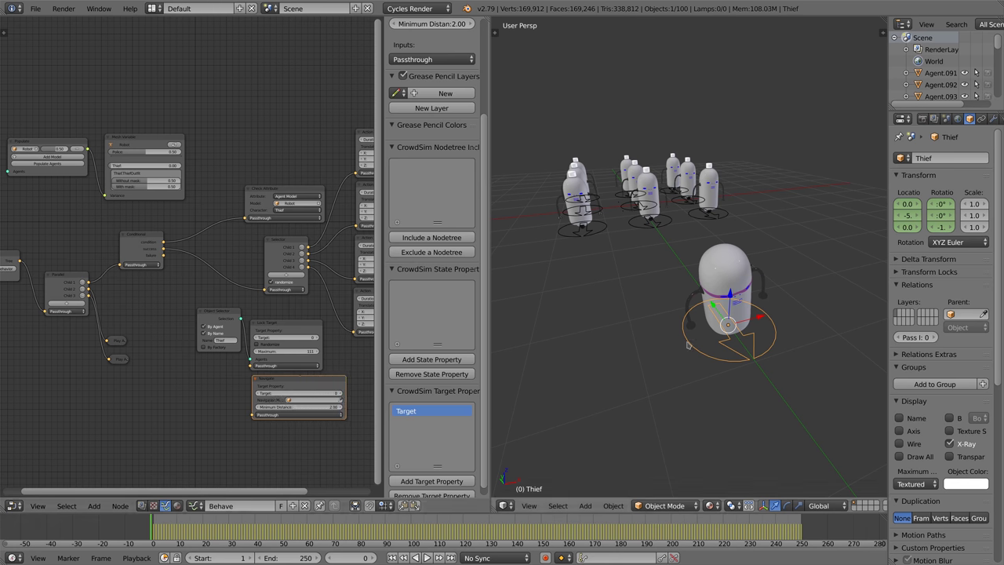
- From the top view, add a mesh plane to the scene and scale it up
key("KP_1")
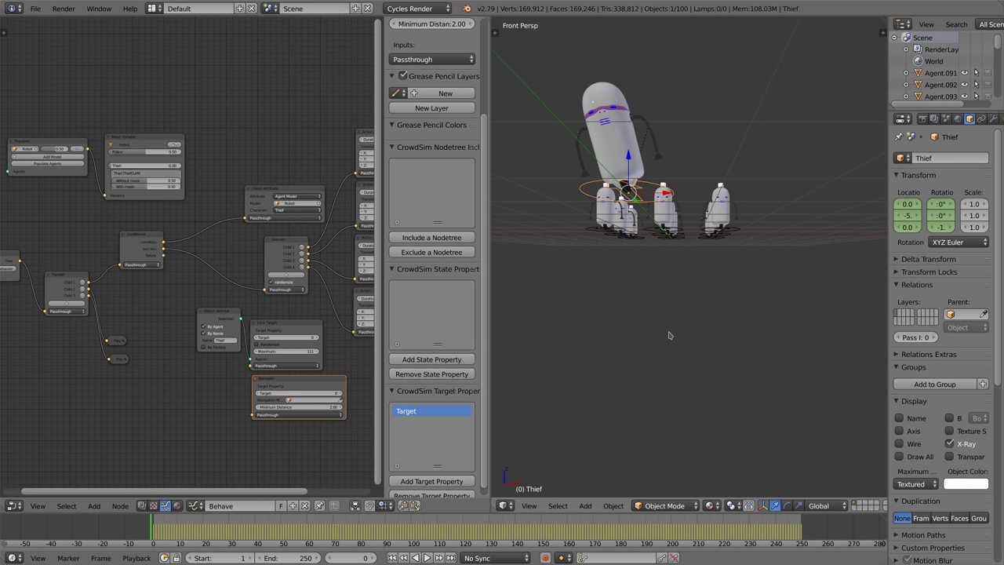
key("KP_7")
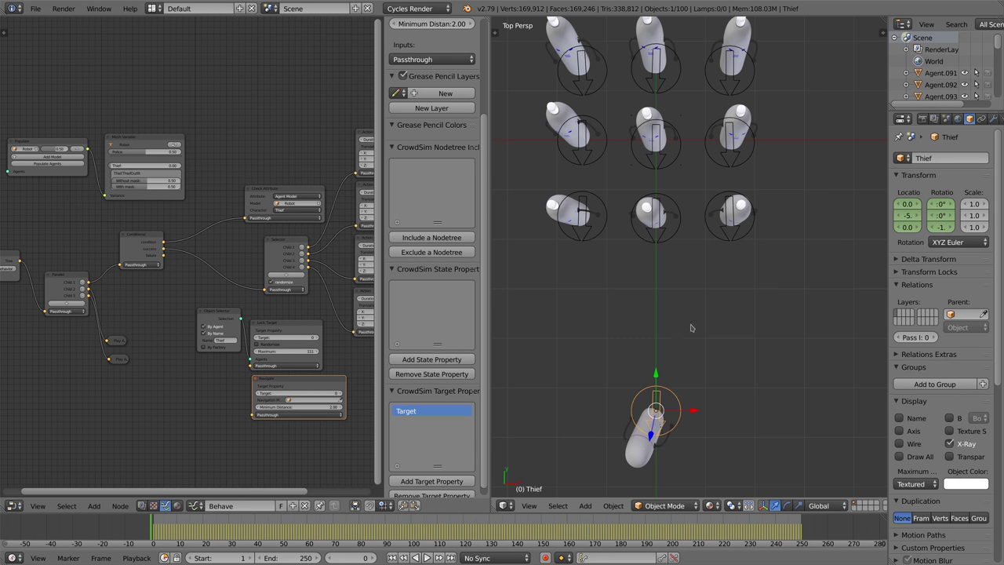
scroll(694, 328, "down", 2)
key("shift+a")
mouse_move(664, 297)
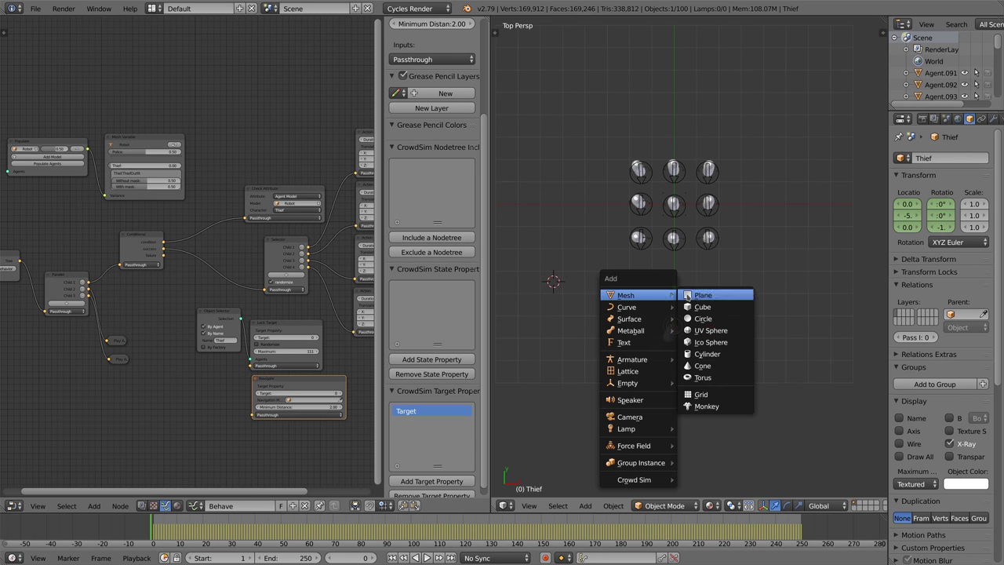
left_click(694, 292)
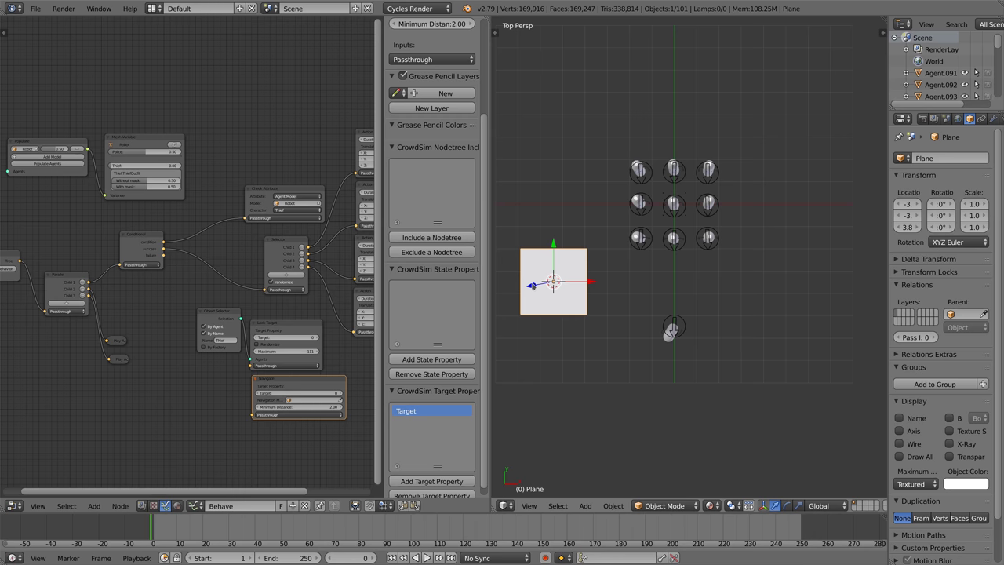
key("s")
left_click(722, 349)
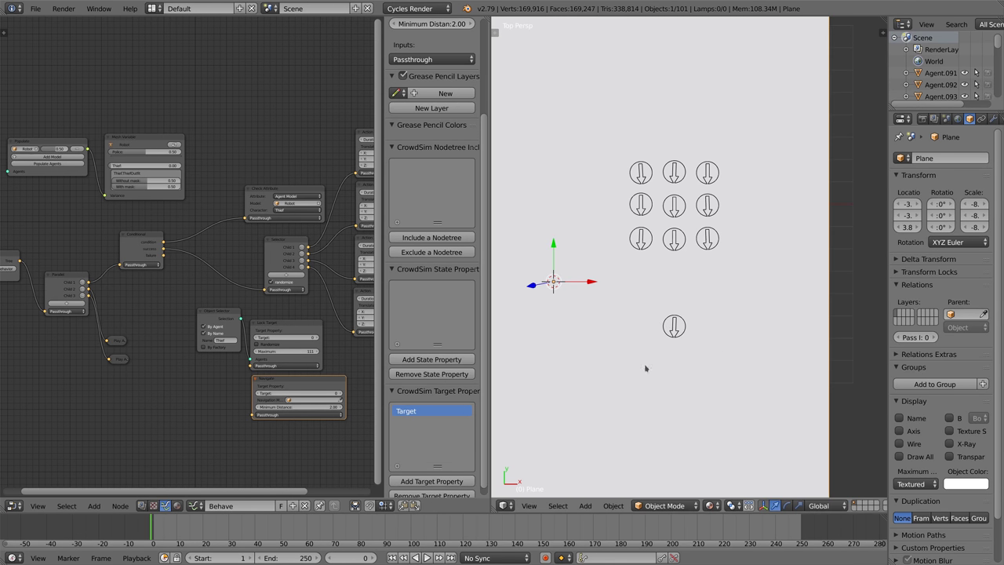
scroll(645, 361, "down", 3)
middle_click_drag(645, 361, 704, 312)
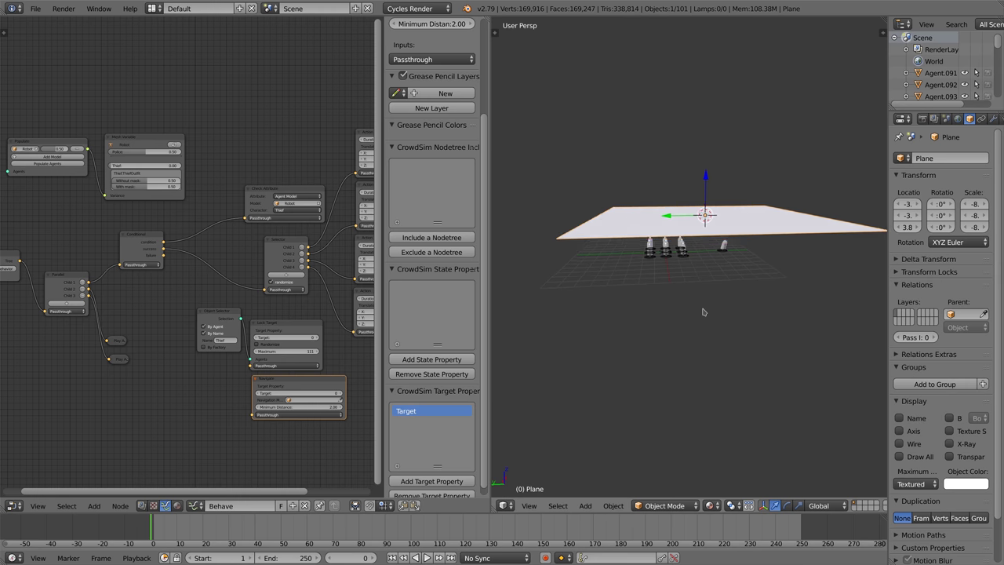
- Set the plane's X, Y and Z location to 0 in the N panel
key("n")
left_click(816, 75)
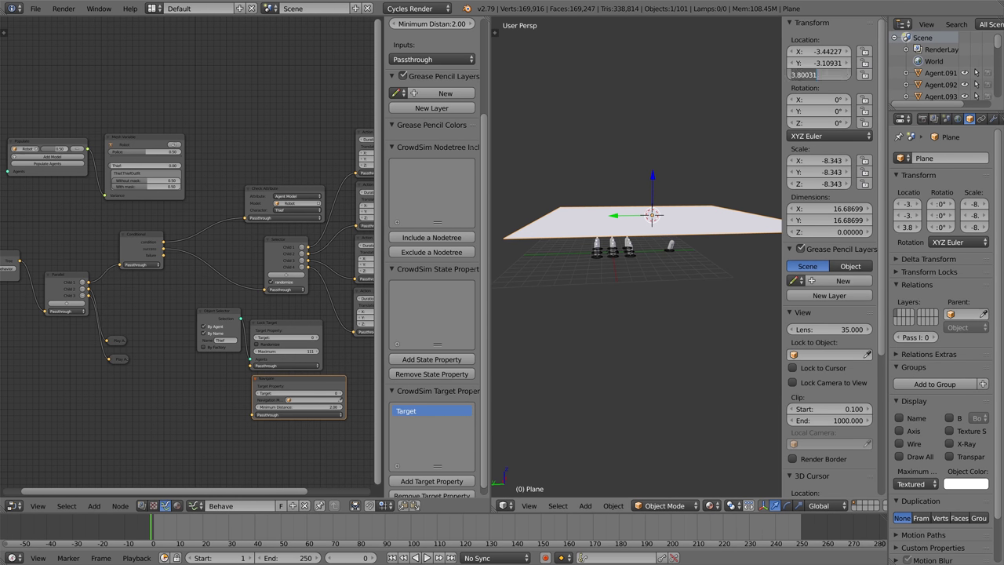
type("0")
key("Return")
left_click_drag(815, 51, 816, 63)
type("00000")
key("Return")
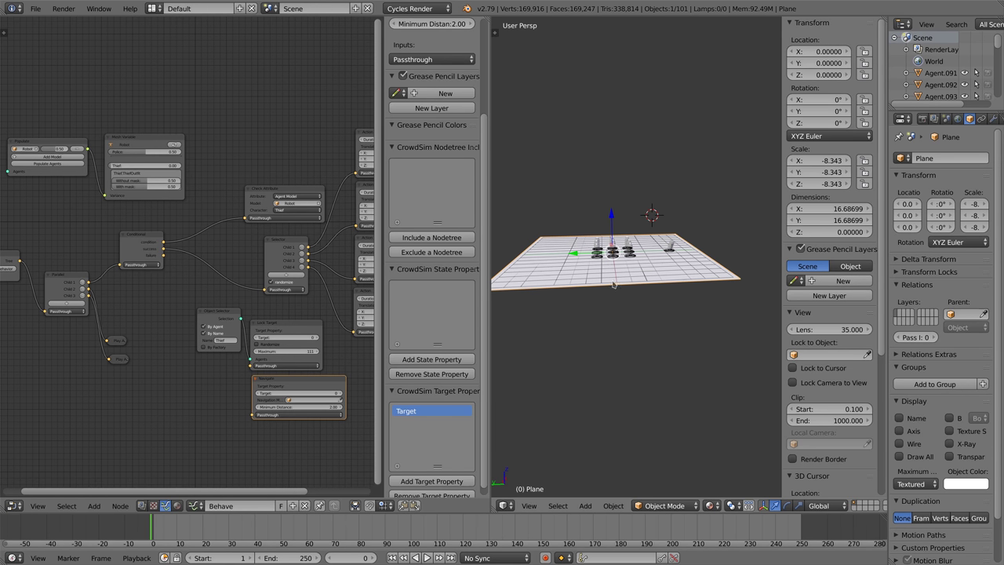
- Scale the plane much larger and choose Plane as the Navigate node's navigation mesh
key("s")
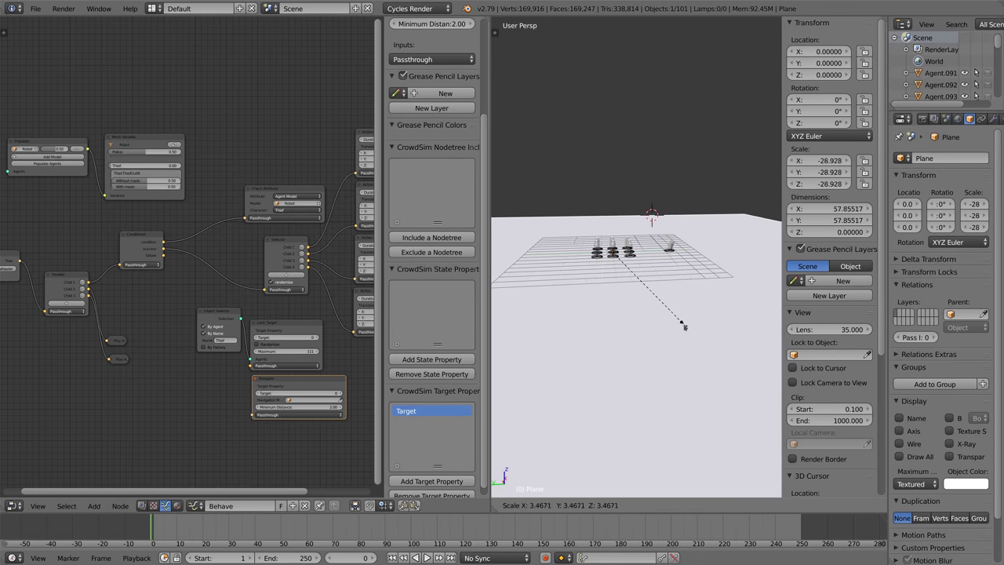
left_click(711, 344)
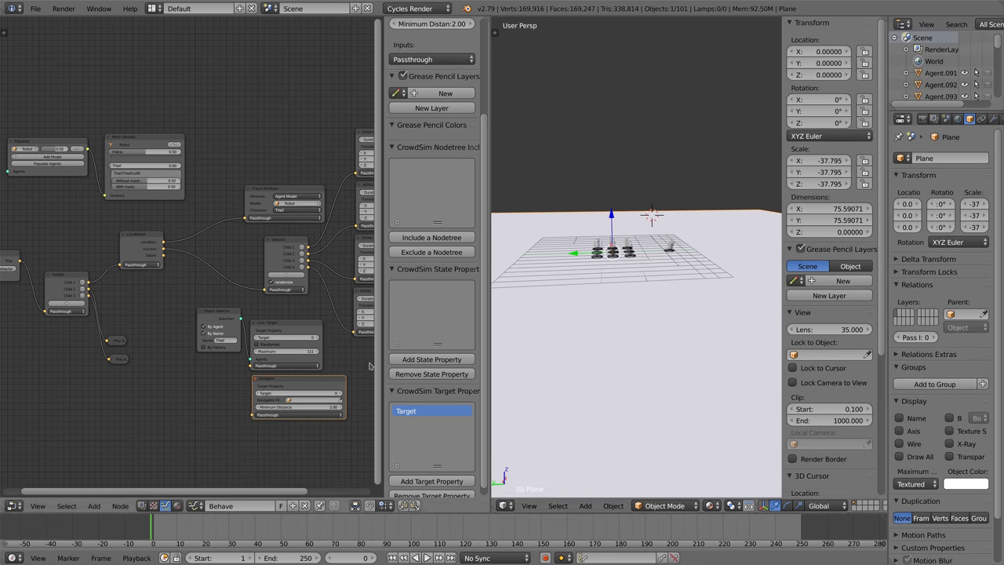
left_click(298, 401)
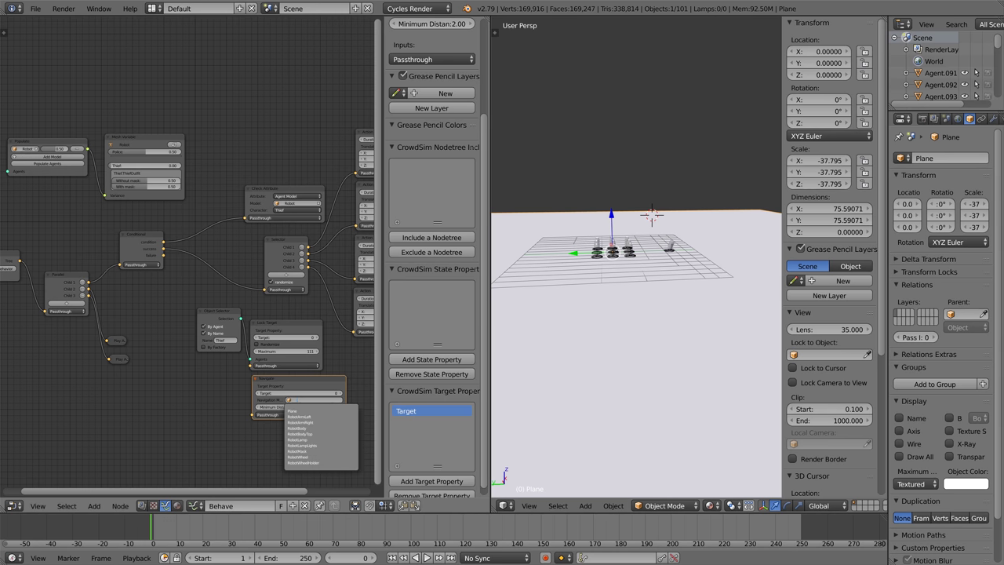
left_click(296, 411)
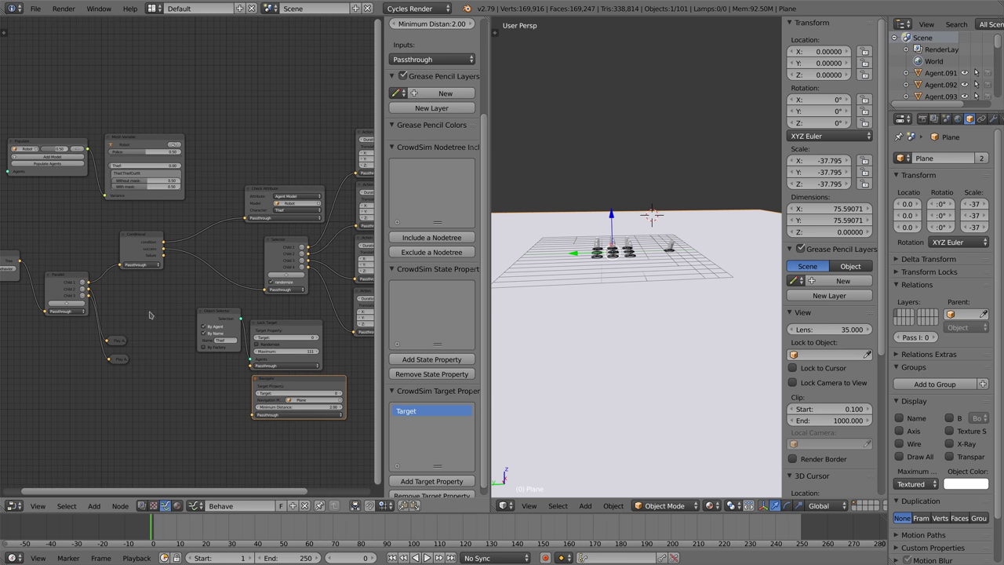
- Add a Parallel node into the tree with Lock Target and Navigate as its first two children
key("shift+a")
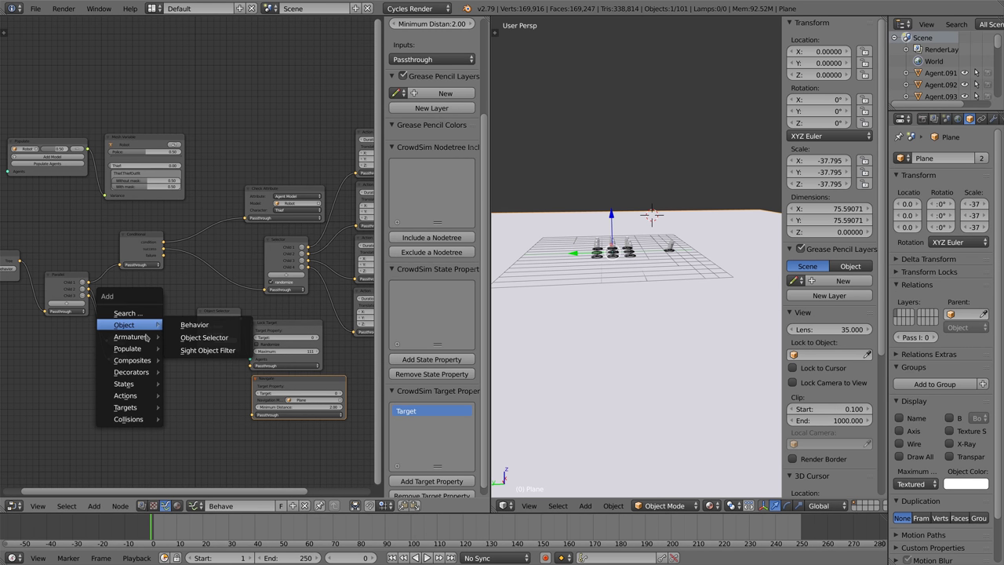
mouse_move(140, 362)
left_click(192, 385)
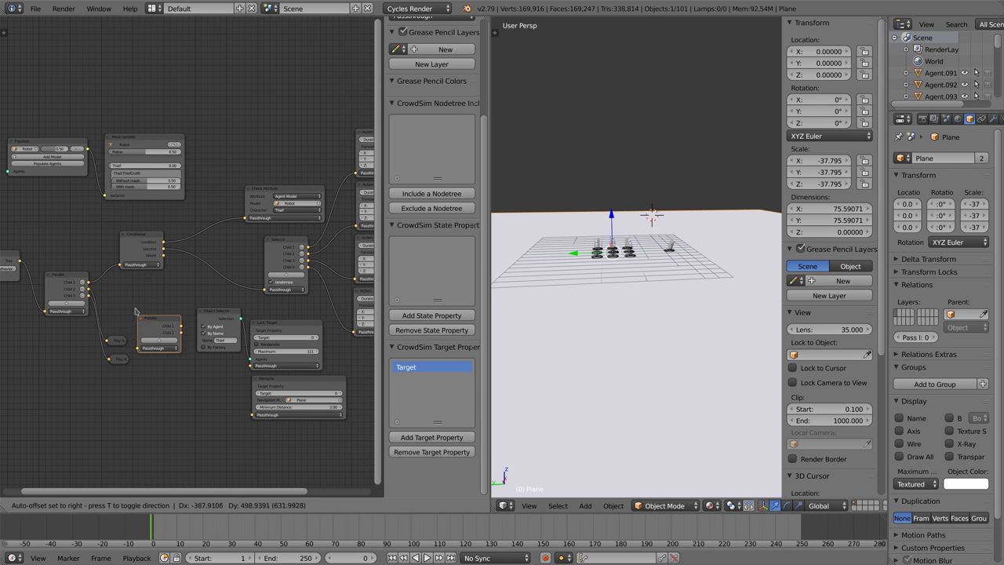
left_click(144, 293)
left_click_drag(163, 256, 134, 331)
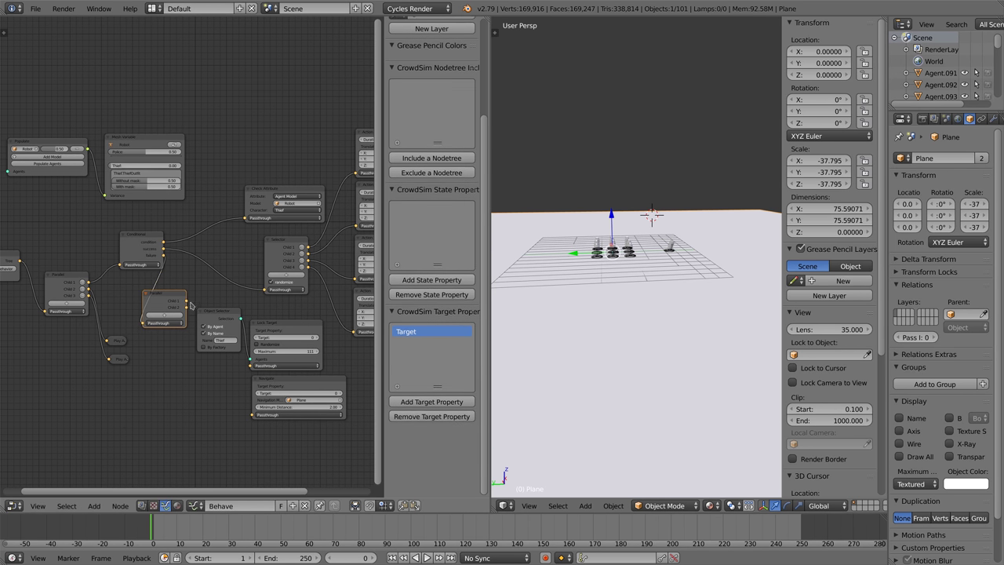
left_click_drag(186, 303, 251, 365)
left_click_drag(187, 309, 252, 414)
left_click_drag(169, 297, 199, 372)
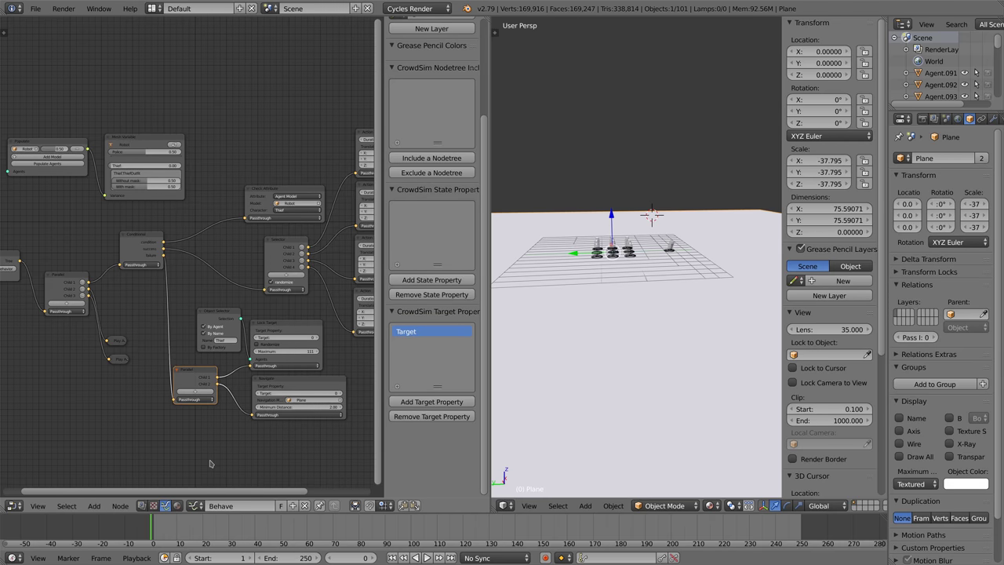
- Give Parallel a third child and connect a new Advance Ground Movement node below Navigate
left_click(392, 558)
left_click(195, 391)
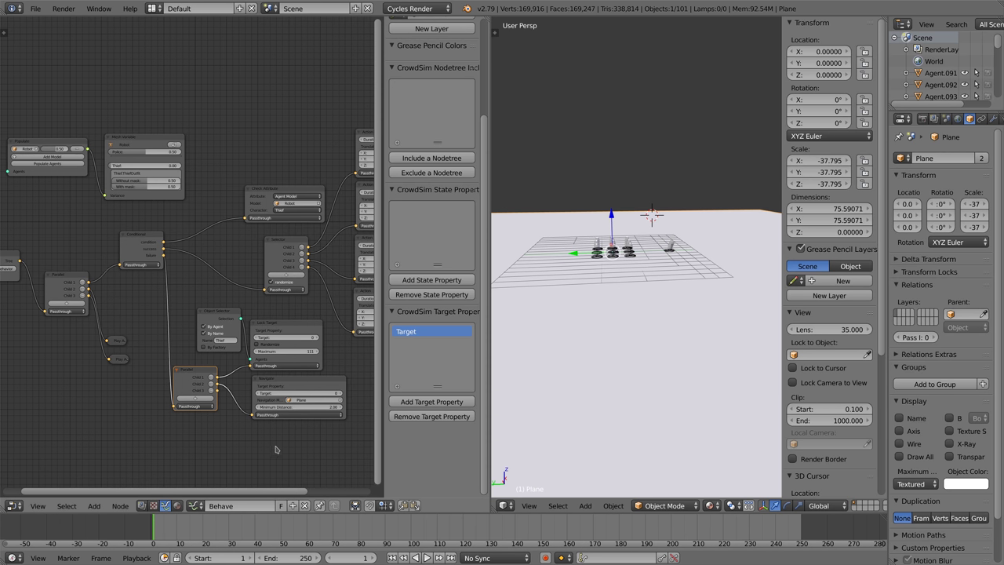
key("shift+a")
mouse_move(276, 448)
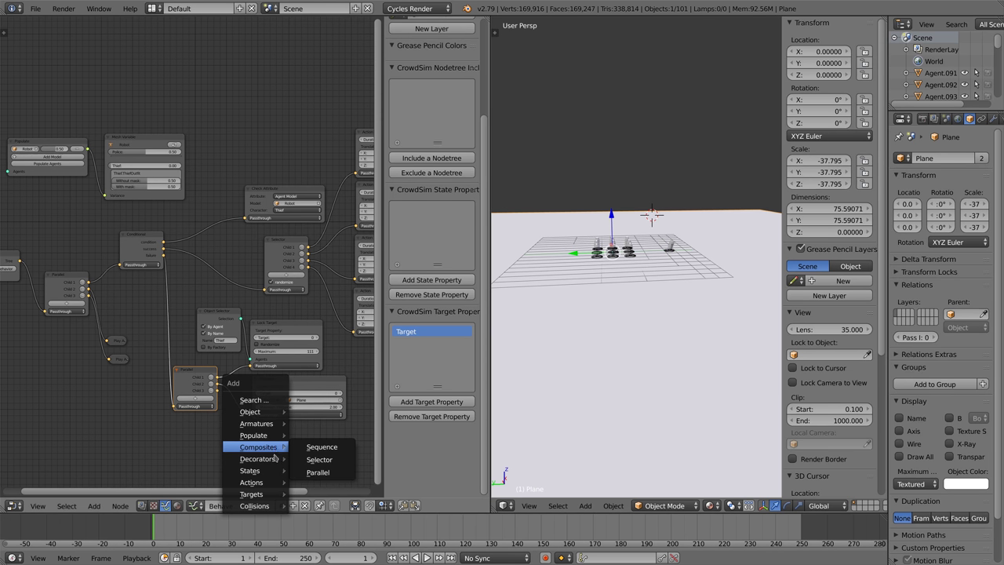
mouse_move(273, 471)
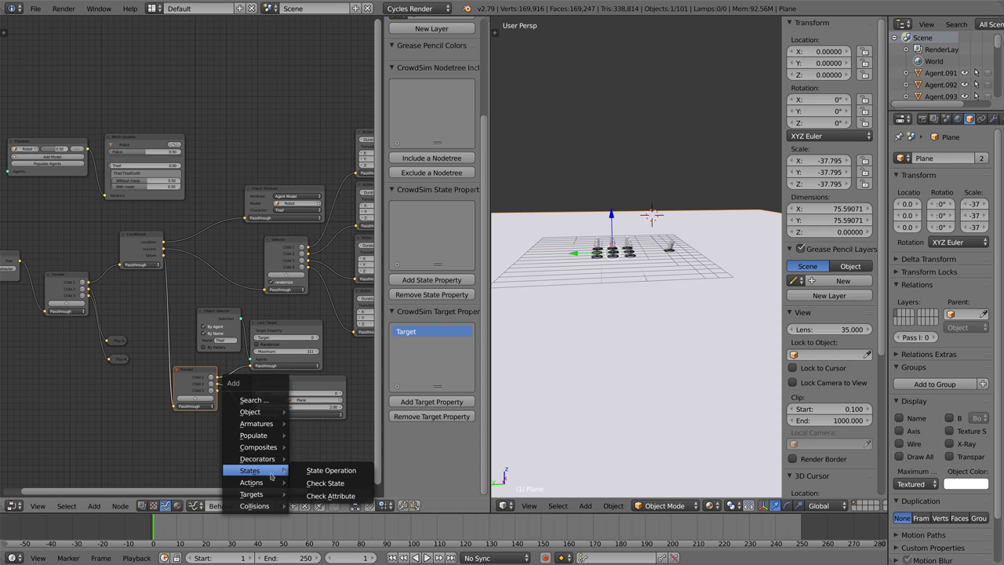
mouse_move(269, 488)
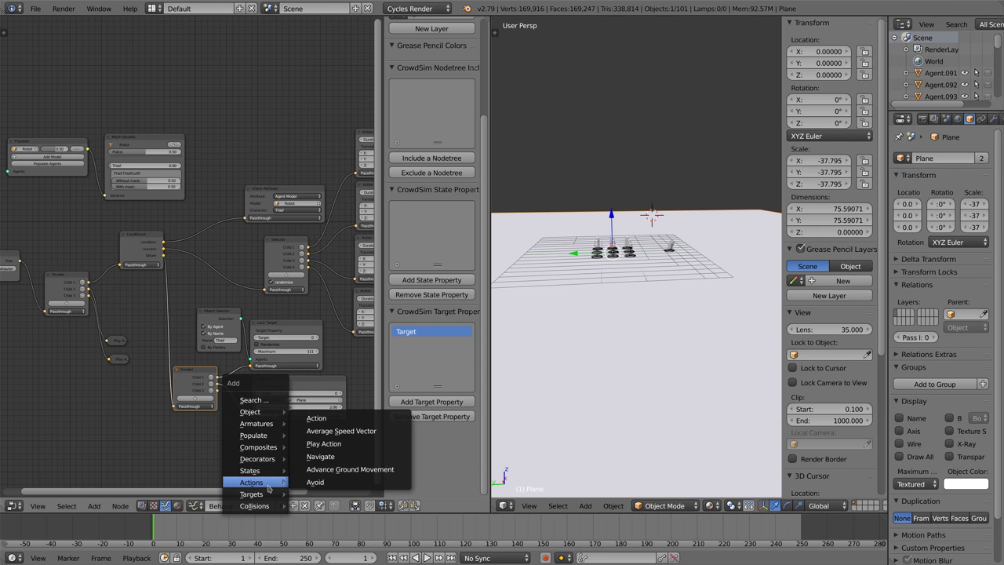
left_click(337, 472)
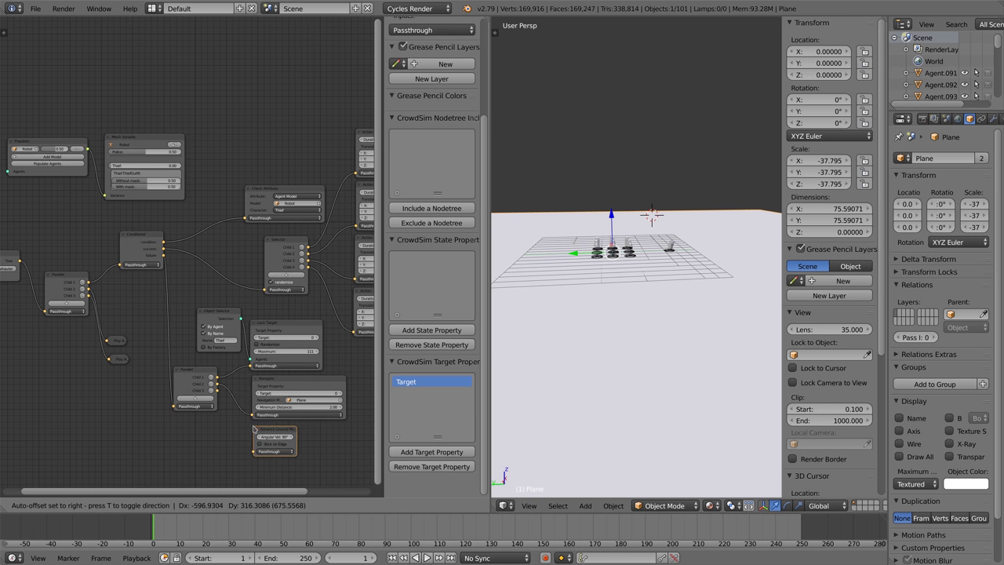
left_click(270, 431)
left_click_drag(218, 394, 254, 451)
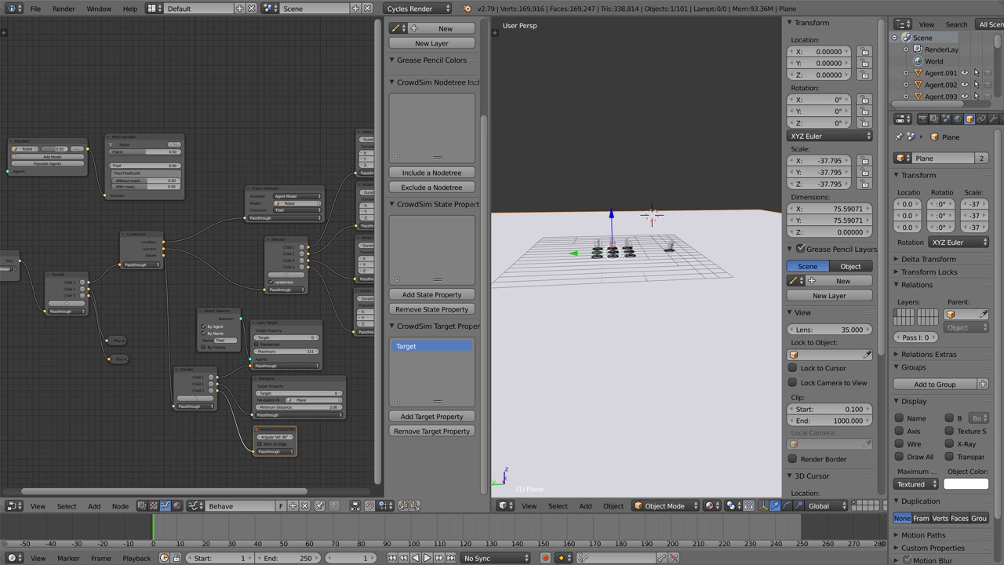
key("shift+Right")
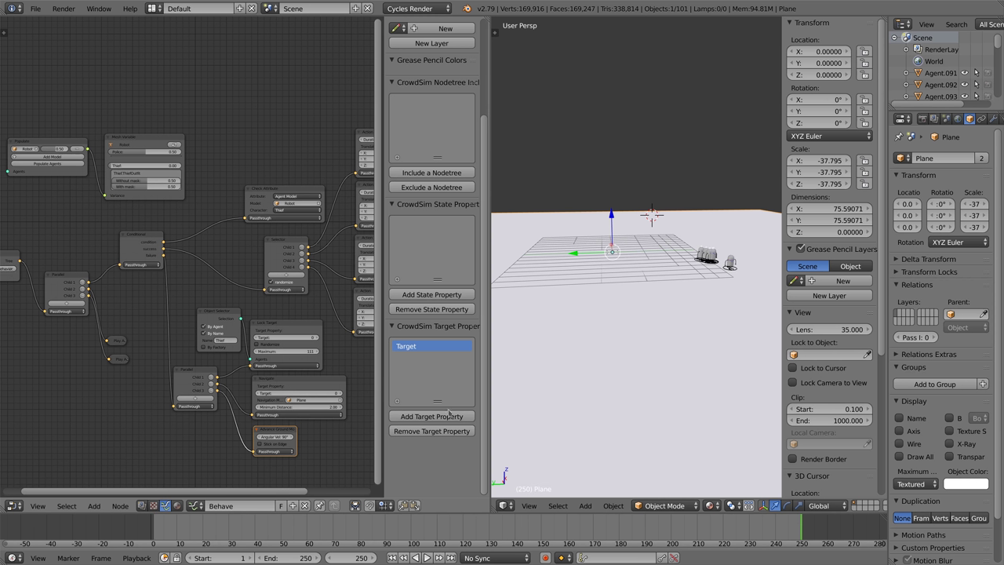
key("alt+a")
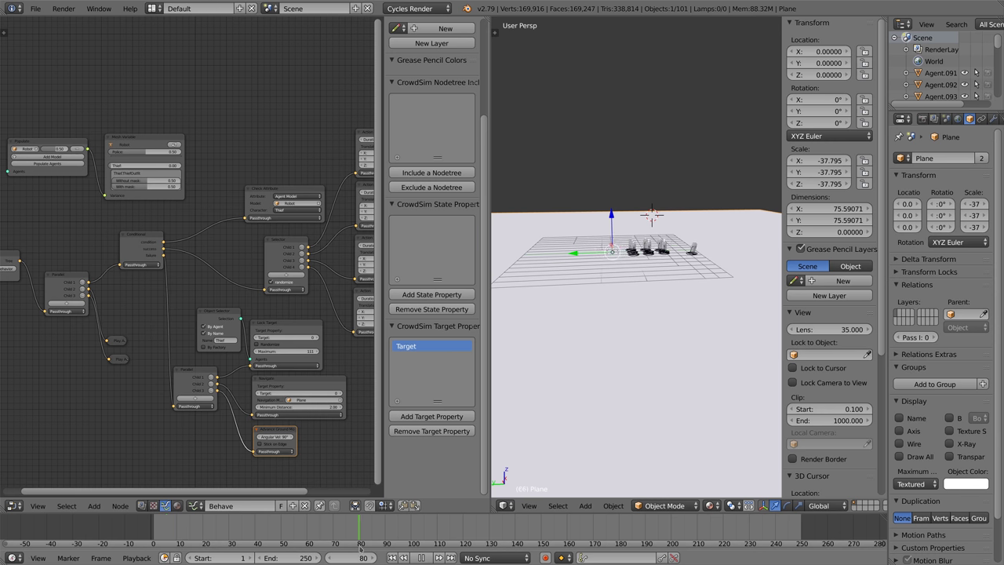
key("alt+a")
scroll(636, 314, "up", 6)
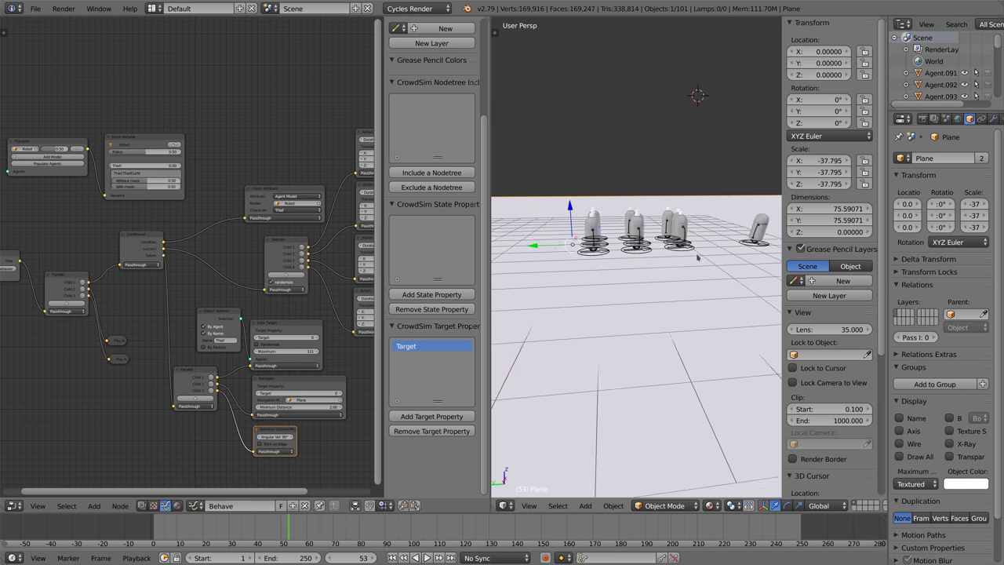
scroll(636, 314, "down", 6)
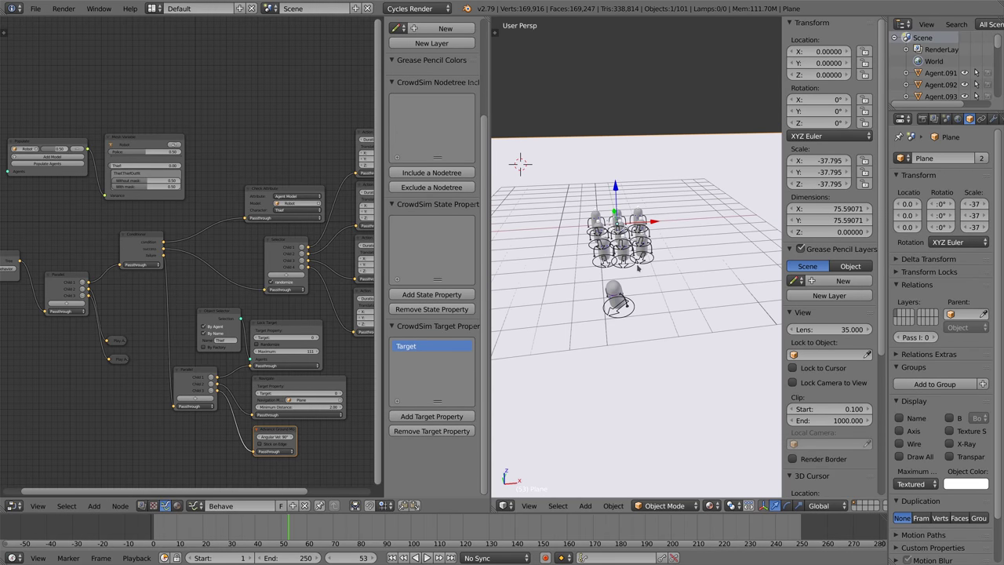
key("alt+a")
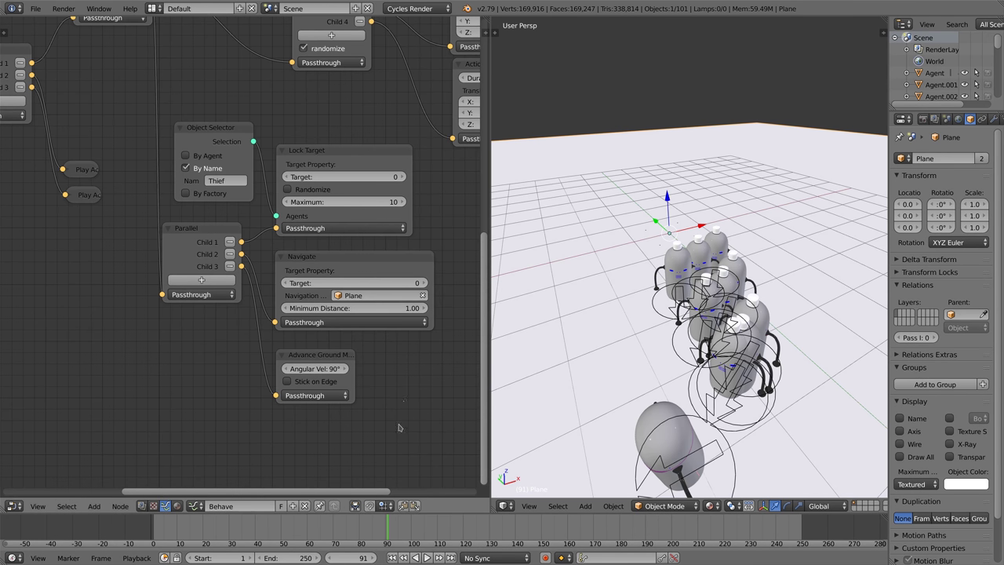
- Add a fourth child slot to Parallel and move the Advance Ground Movement link to Child 4
left_click(392, 558)
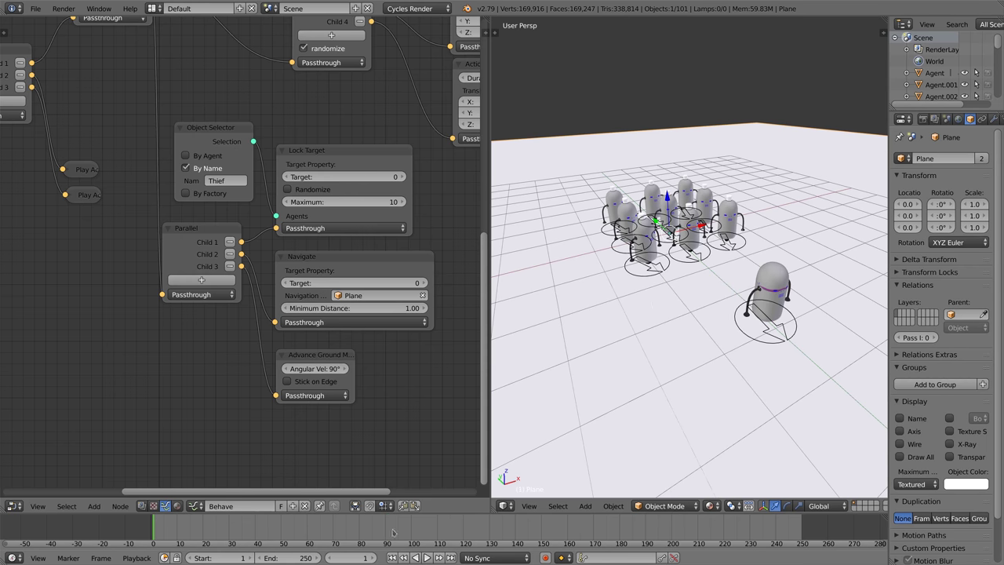
left_click_drag(202, 243, 164, 302)
left_click(177, 340)
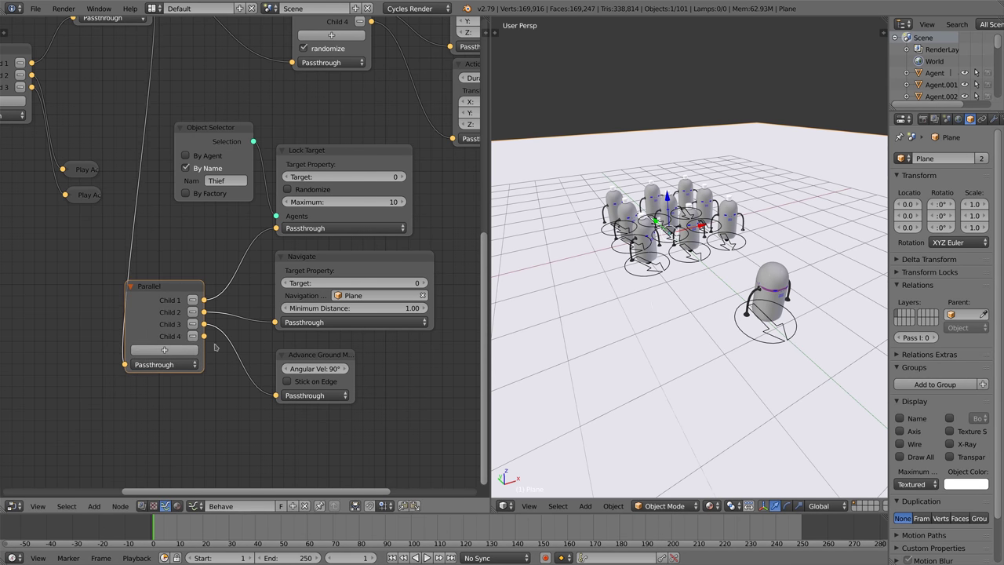
left_click_drag(204, 336, 276, 395)
- Add an Avoid node using the Force based algorithm, link it to Child 3, and widen it
key("shift+a")
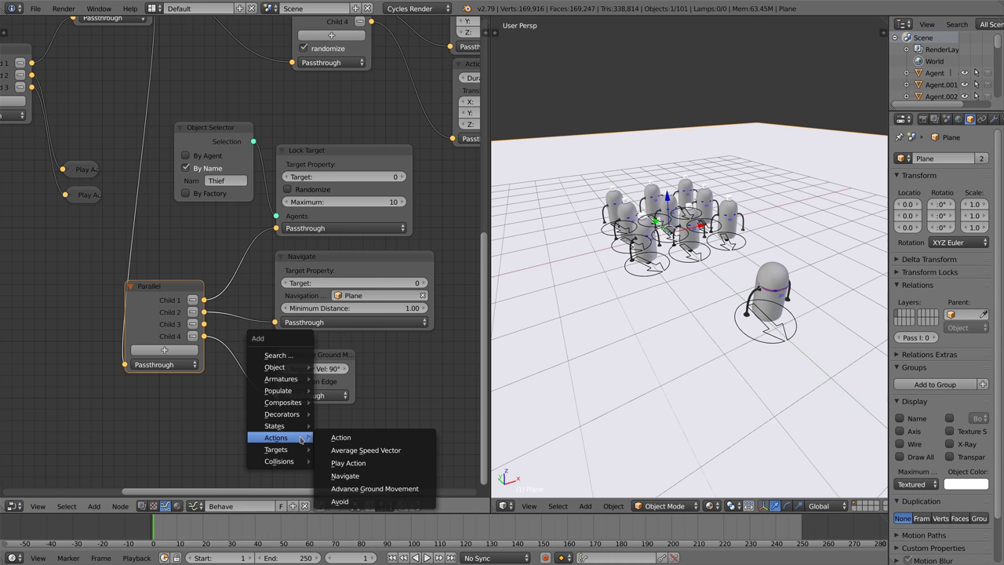
left_click(339, 501)
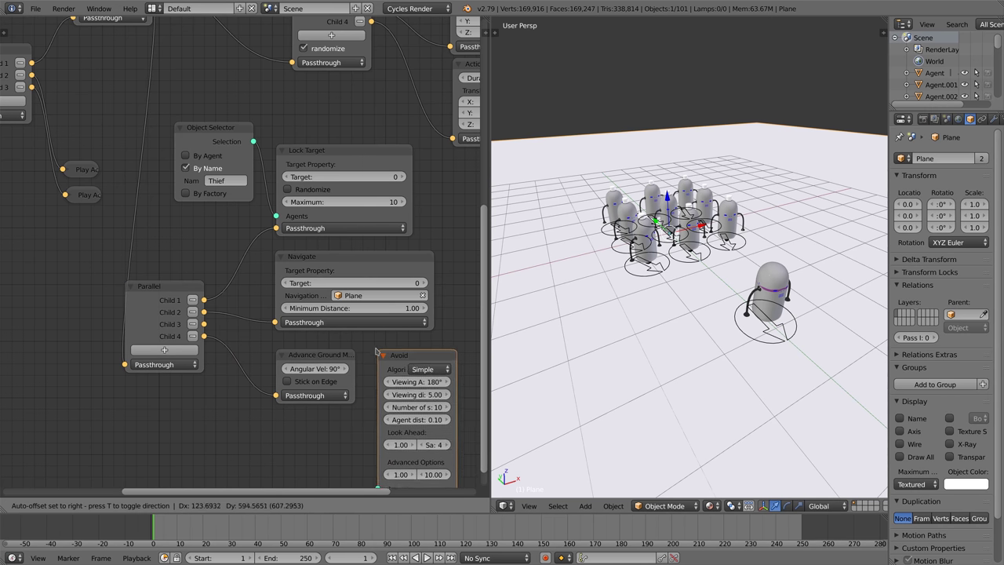
left_click(373, 348)
left_click(420, 366)
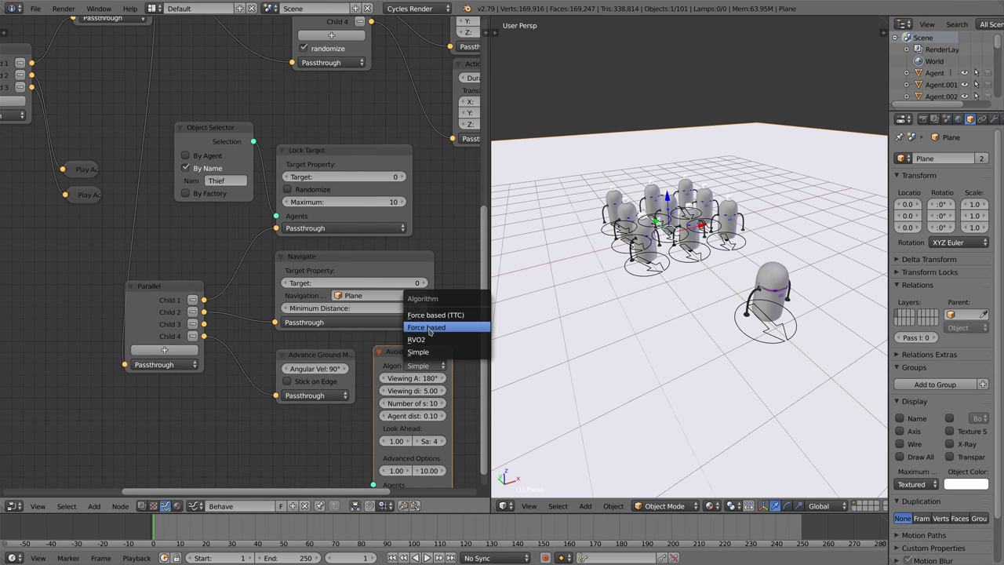
left_click(429, 330)
left_click_drag(326, 358, 326, 425)
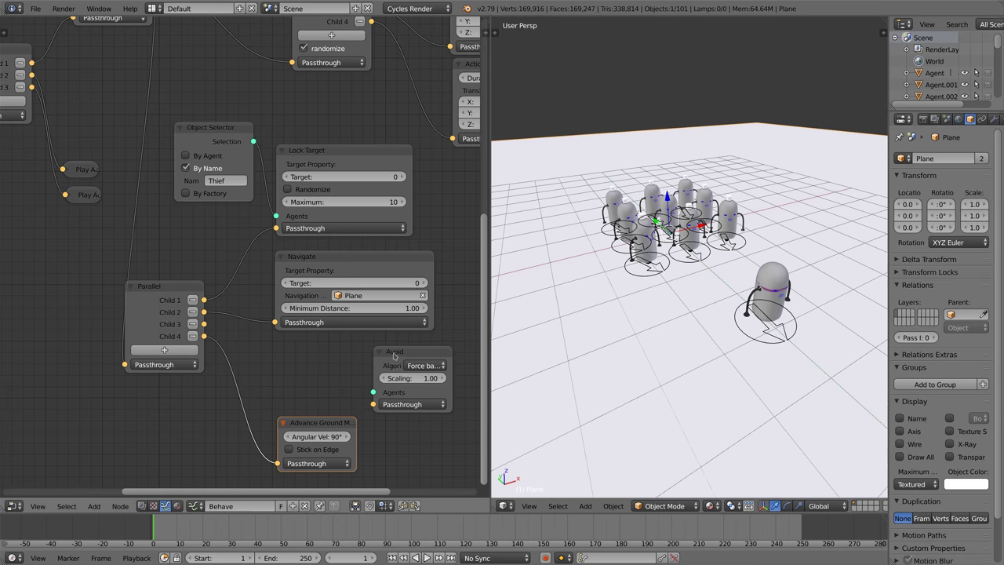
left_click_drag(394, 356, 301, 345)
left_click_drag(204, 324, 280, 394)
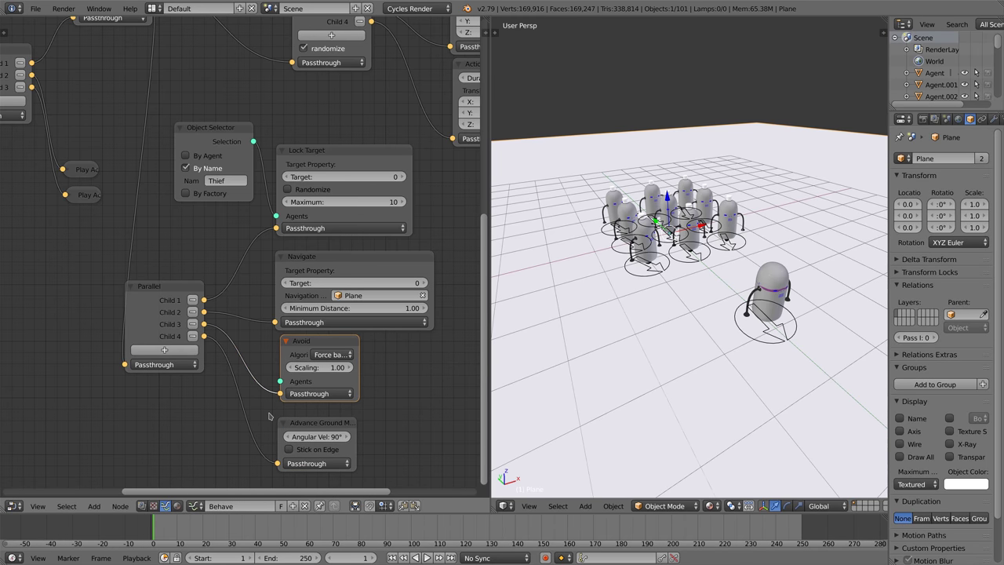
left_click_drag(359, 376, 386, 375)
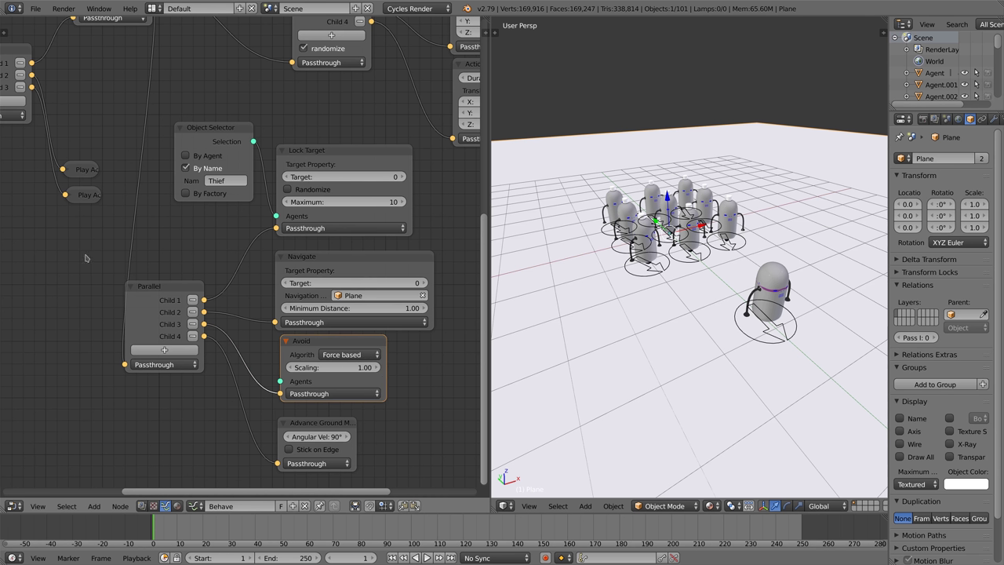
middle_click_drag(83, 254, 351, 390)
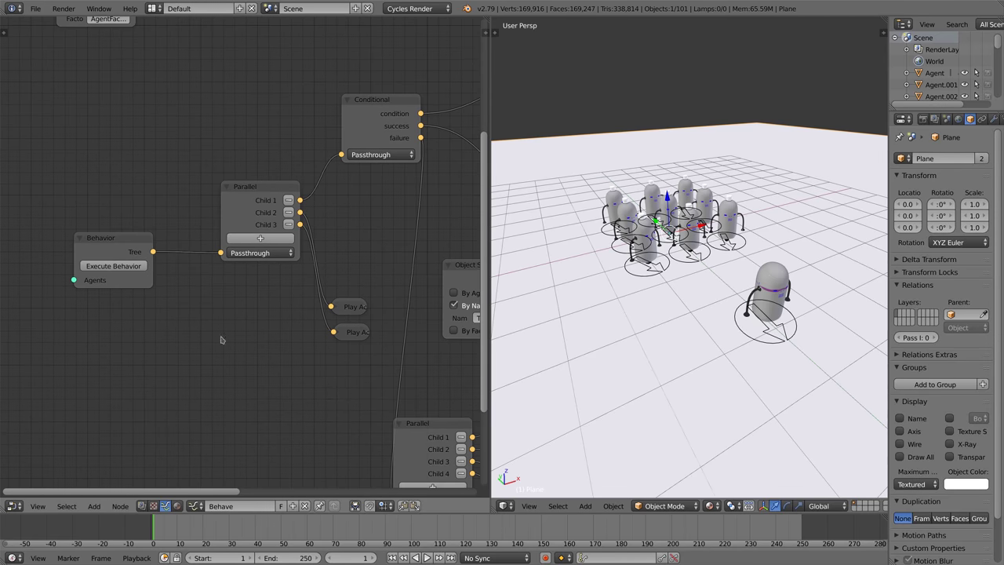
- Execute the behavior tree, replay the chase from frame 1, and scrub back to about frame 159
left_click(123, 268)
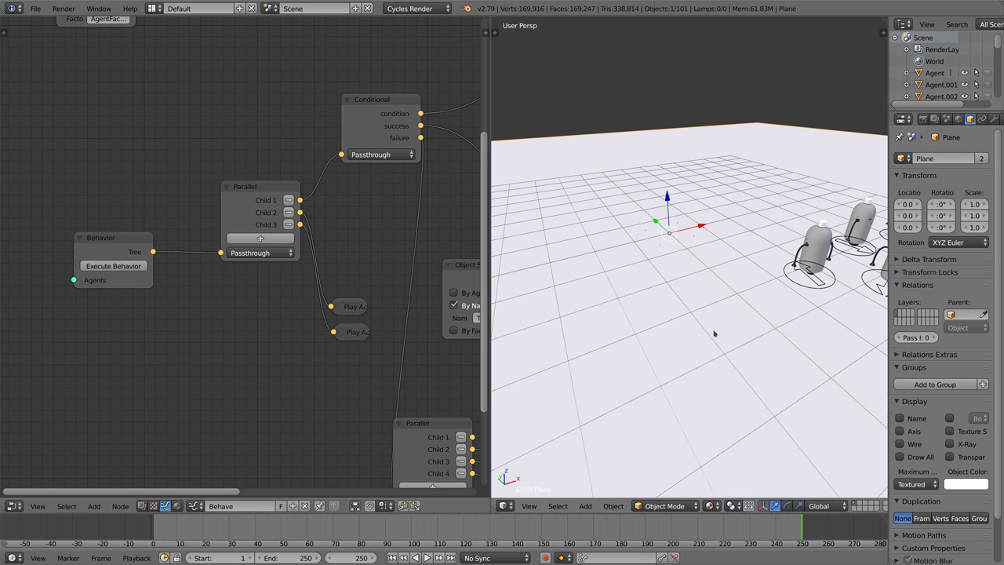
middle_click_drag(714, 333, 779, 345)
left_click(392, 557)
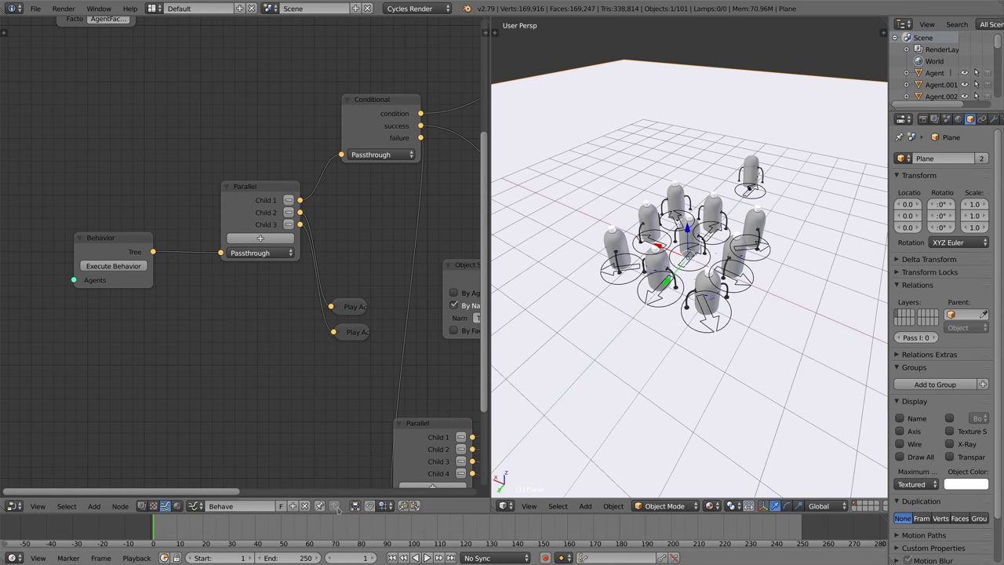
key("alt+a")
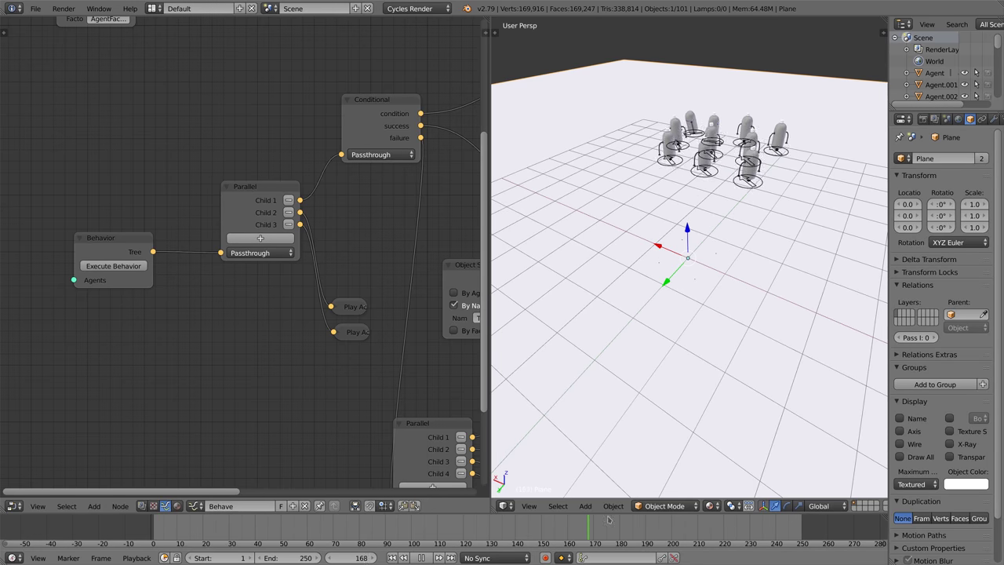
left_click(811, 530)
left_click_drag(811, 529, 187, 520)
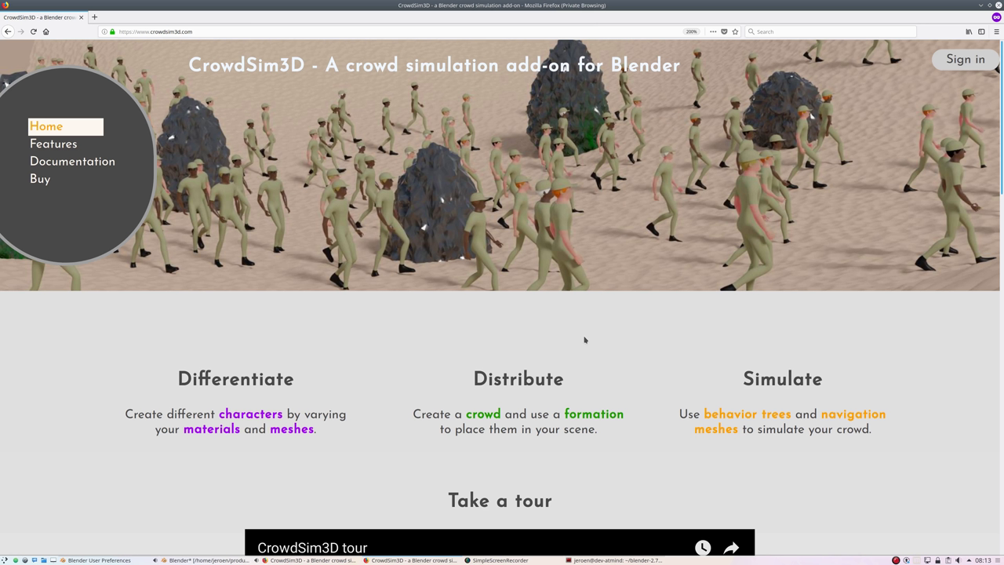
- Open the add-on Documentation, go to the CrowdSim3D chapter, and scroll down to the Mesh node section
left_click(95, 162)
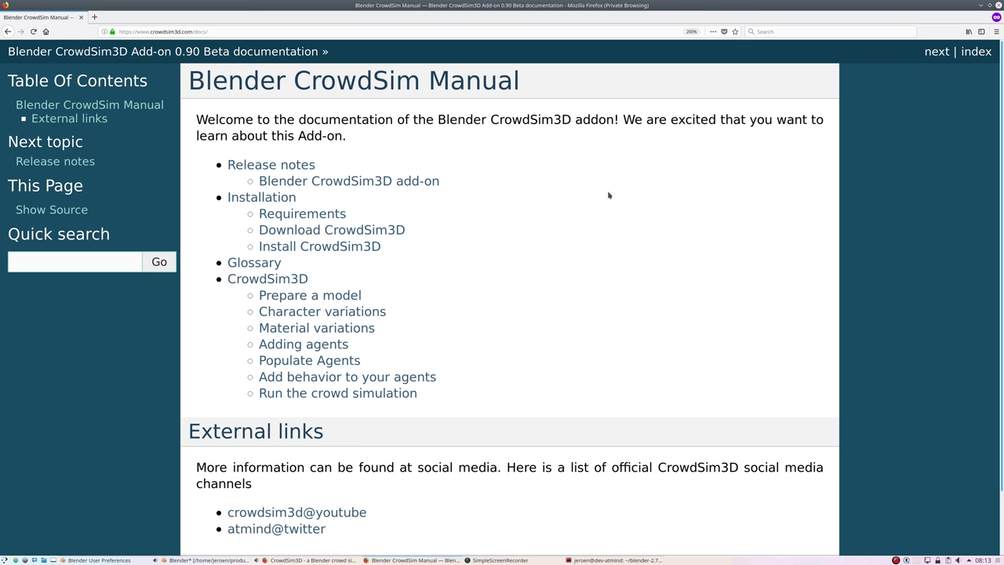
left_click(295, 280)
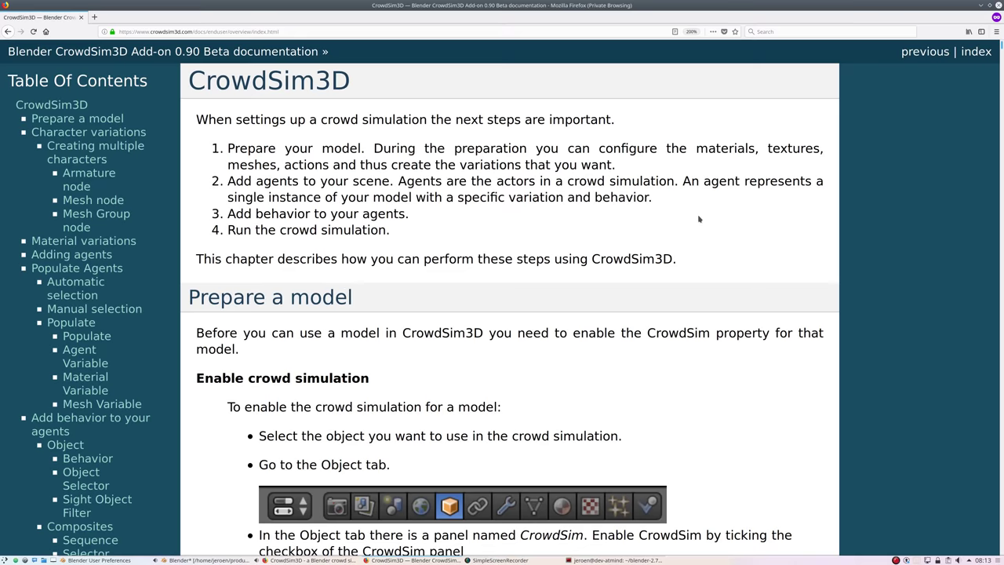
scroll(699, 220, "down", 5)
scroll(699, 219, "down", 10)
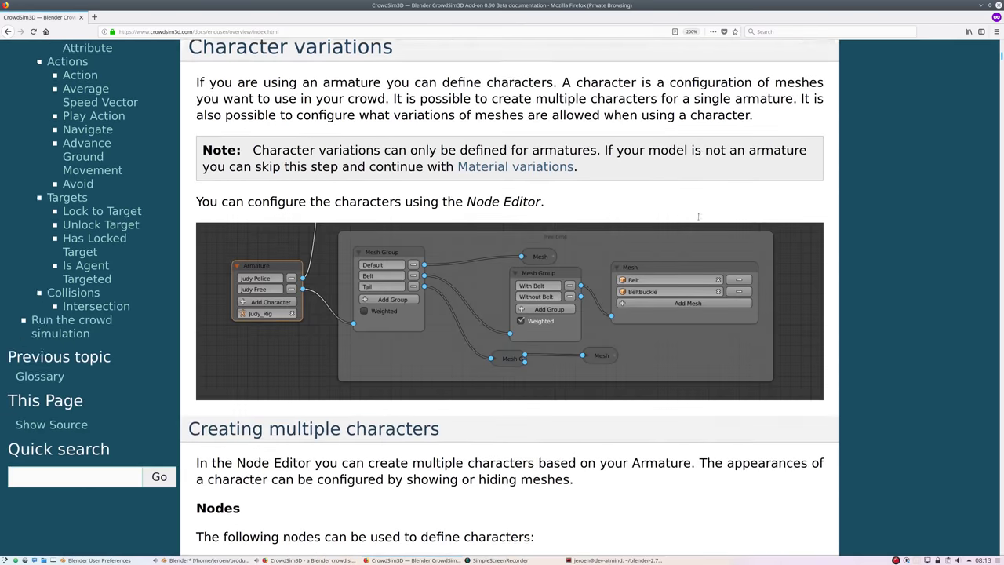
scroll(698, 220, "down", 8)
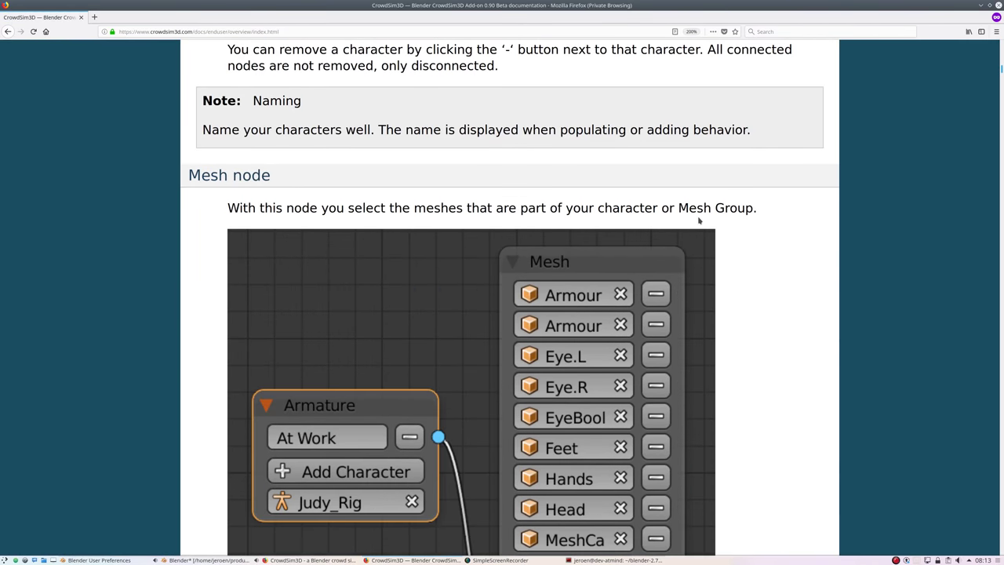